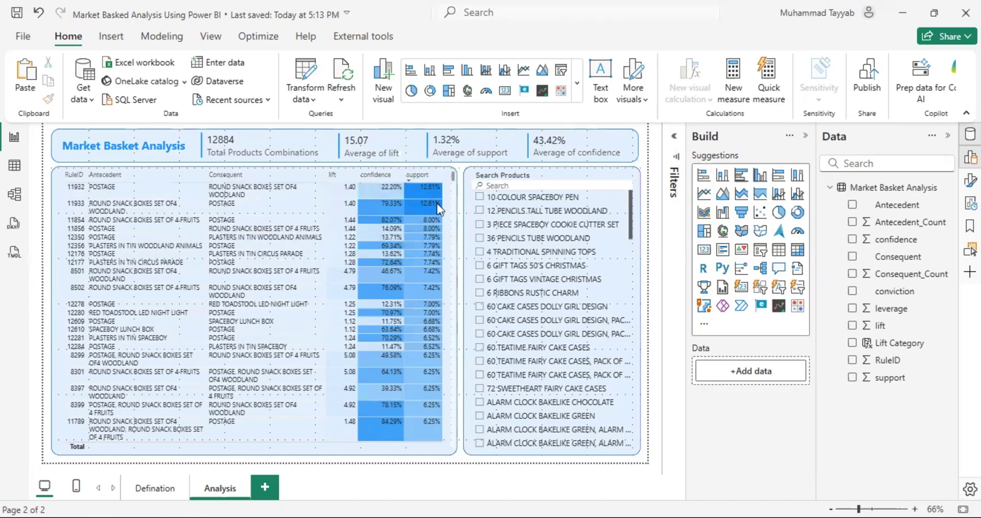
Show the Defination page and review the explanation of the Support metric
left_click(156, 489)
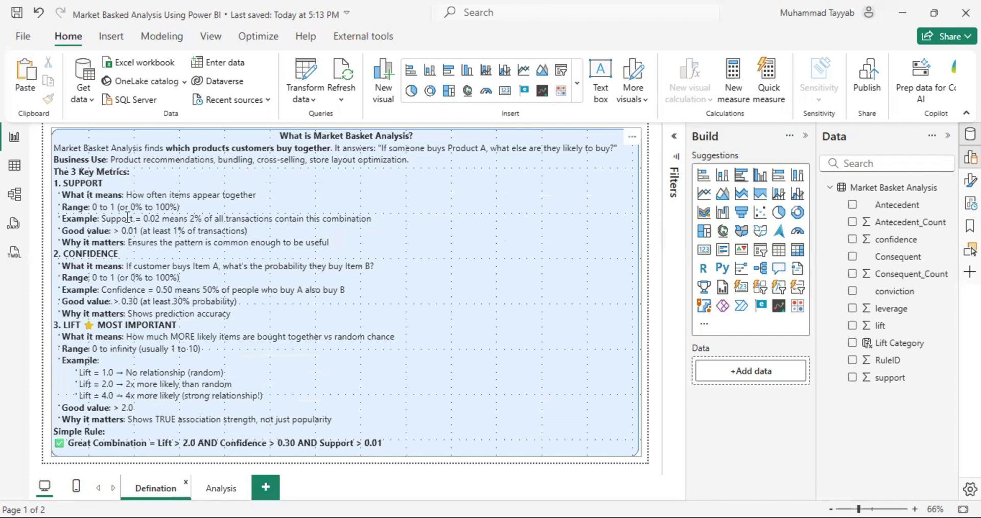
left_click_drag(126, 194, 266, 197)
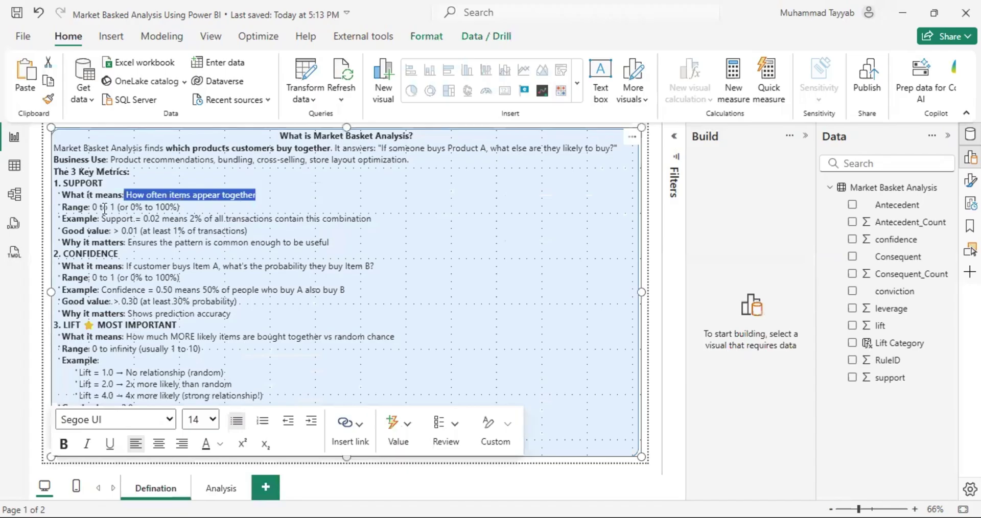
left_click_drag(130, 207, 203, 219)
left_click(203, 219)
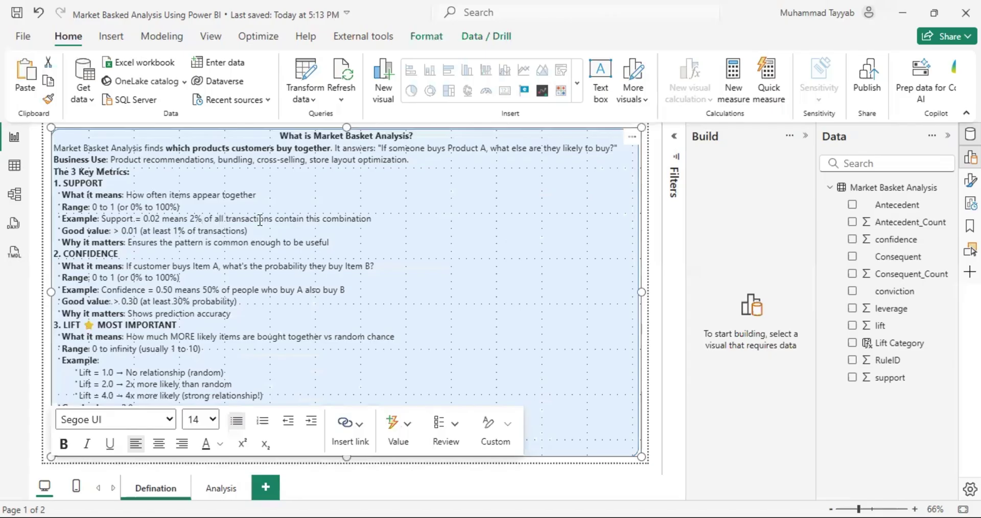
left_click(169, 194)
left_click(255, 194, "shift")
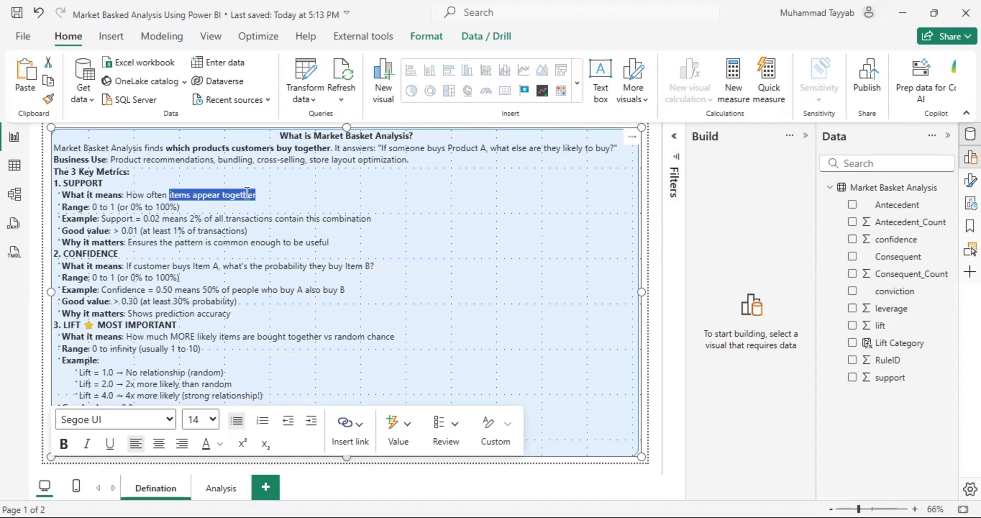
Review the Confidence metric's meaning, example and good value on the Defination page
left_click_drag(125, 254, 64, 256)
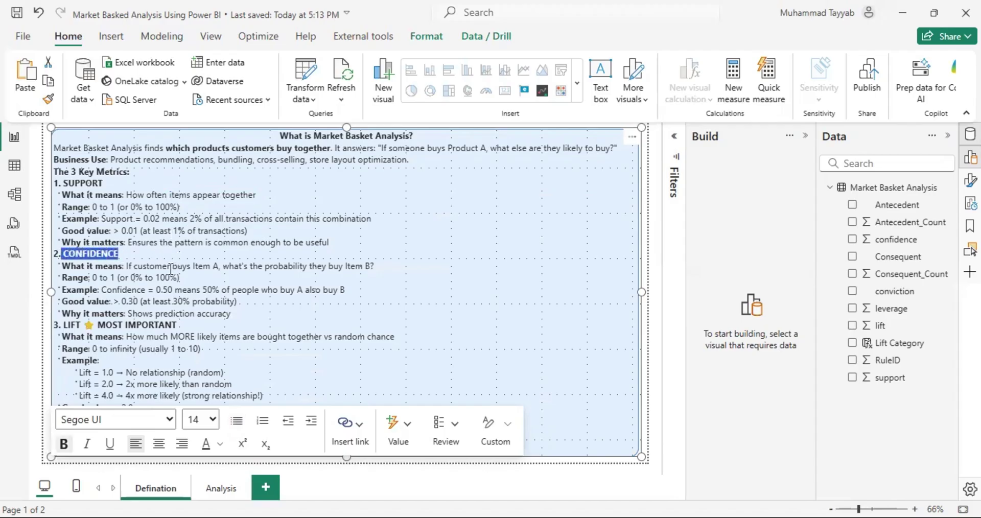
left_click_drag(192, 267, 225, 267)
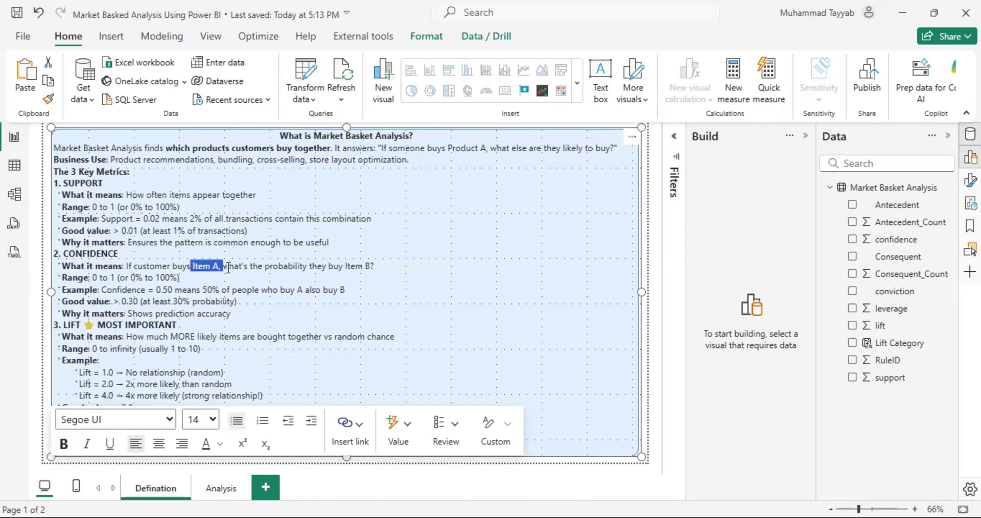
left_click_drag(375, 266, 345, 266)
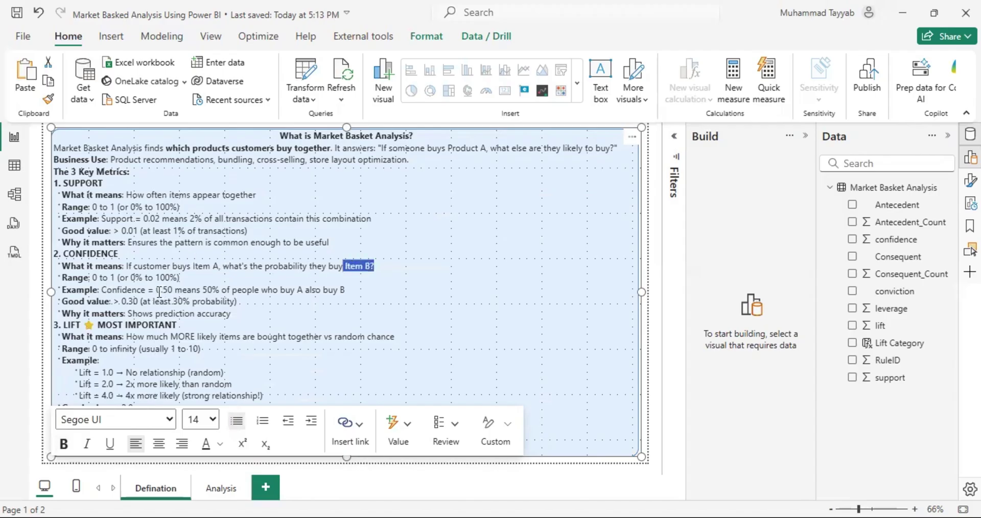
left_click_drag(156, 290, 222, 290)
left_click_drag(296, 290, 328, 289)
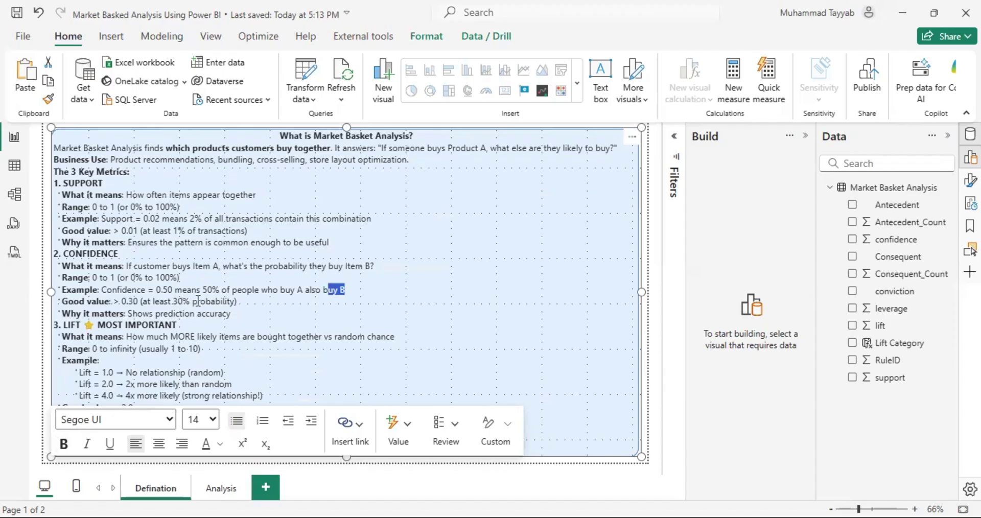
left_click_drag(172, 301, 197, 301)
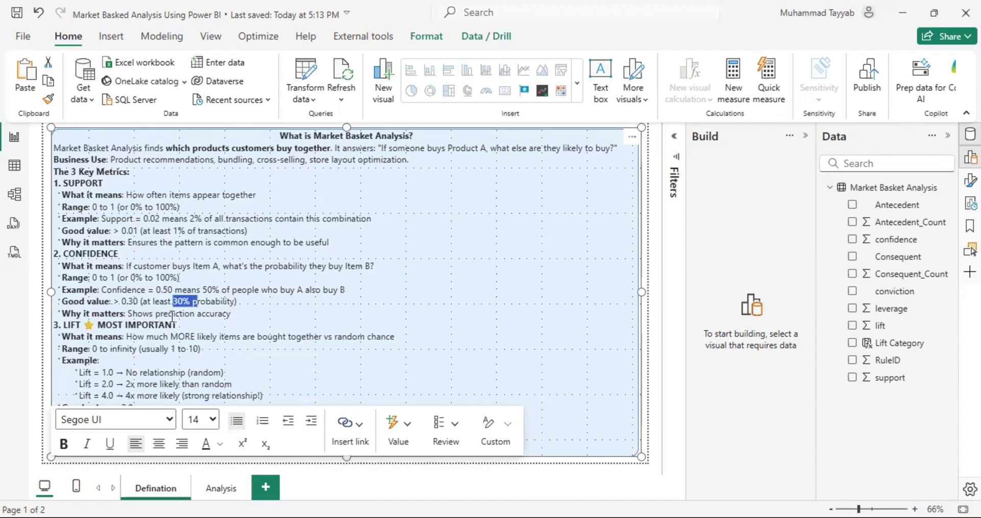
Review the Lift metric's meaning and its example values on the Defination page
left_click_drag(67, 324, 86, 324)
left_click_drag(177, 329, 97, 325)
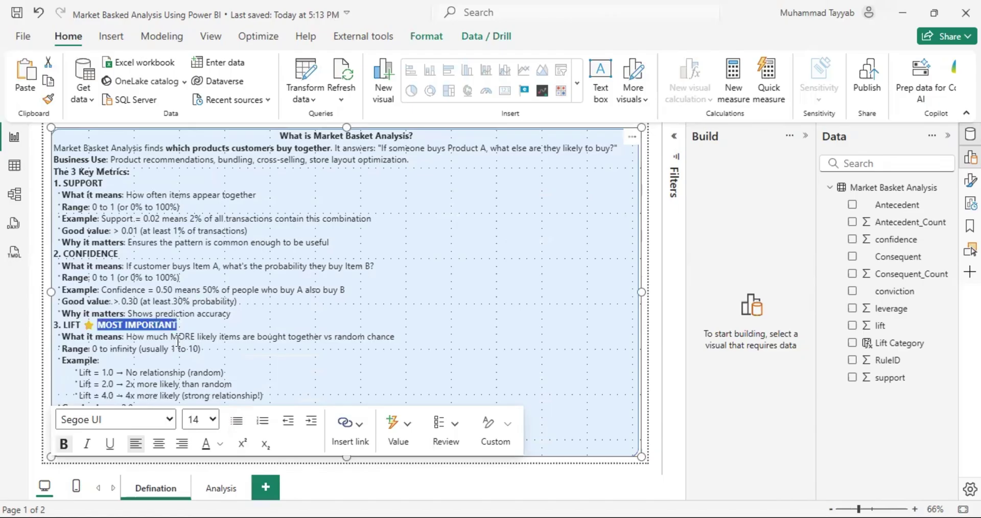
left_click_drag(171, 337, 346, 338)
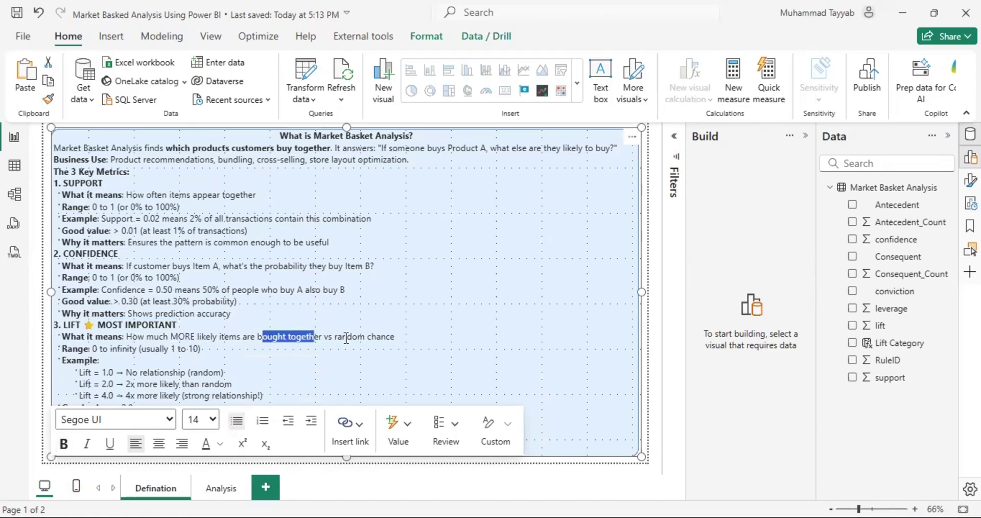
left_click(380, 335)
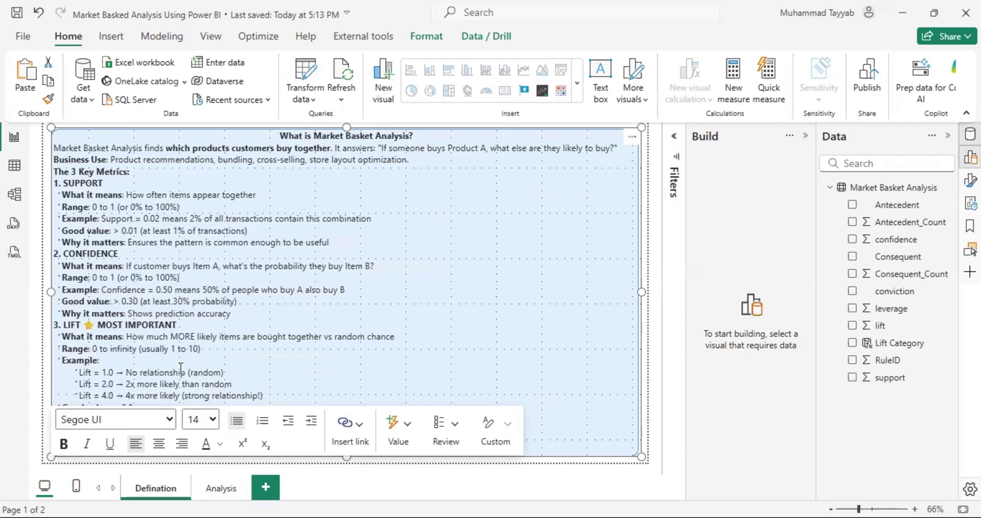
left_click(237, 386)
left_click(642, 263)
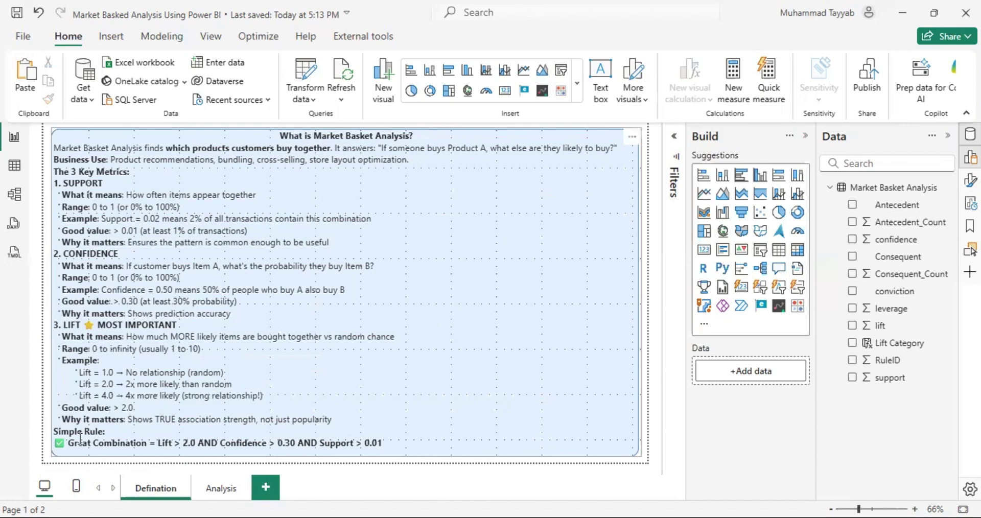
Read the simple rule for a great combination and return to the Analysis page
left_click_drag(157, 444, 197, 444)
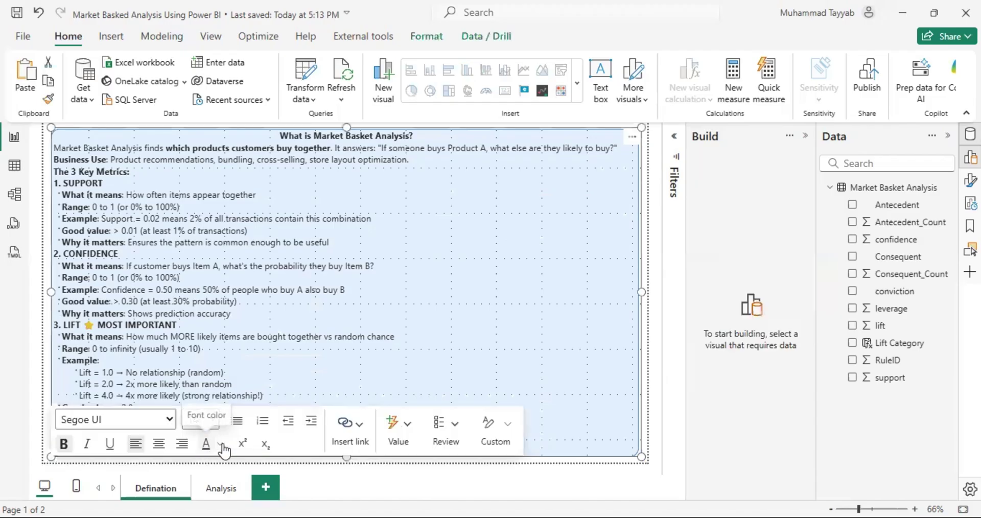
left_click(644, 365)
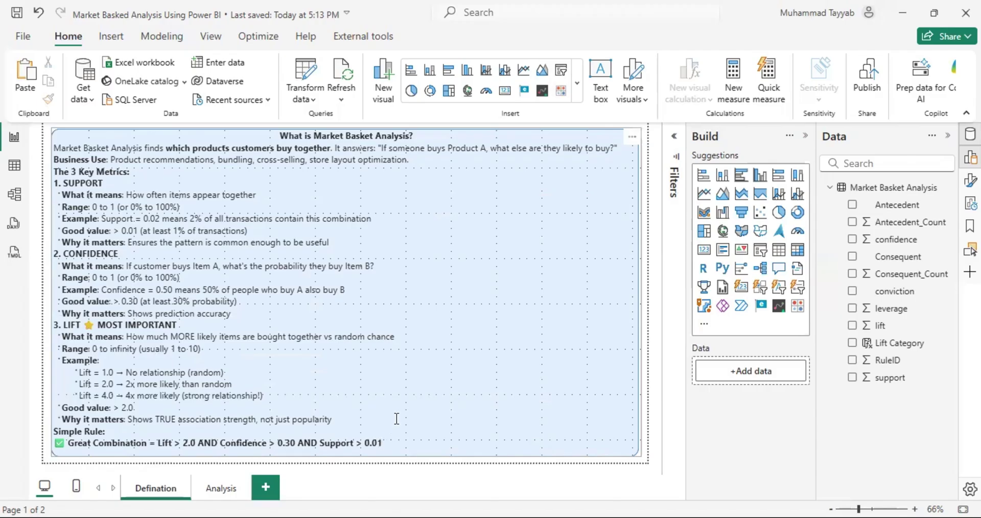
left_click(221, 489)
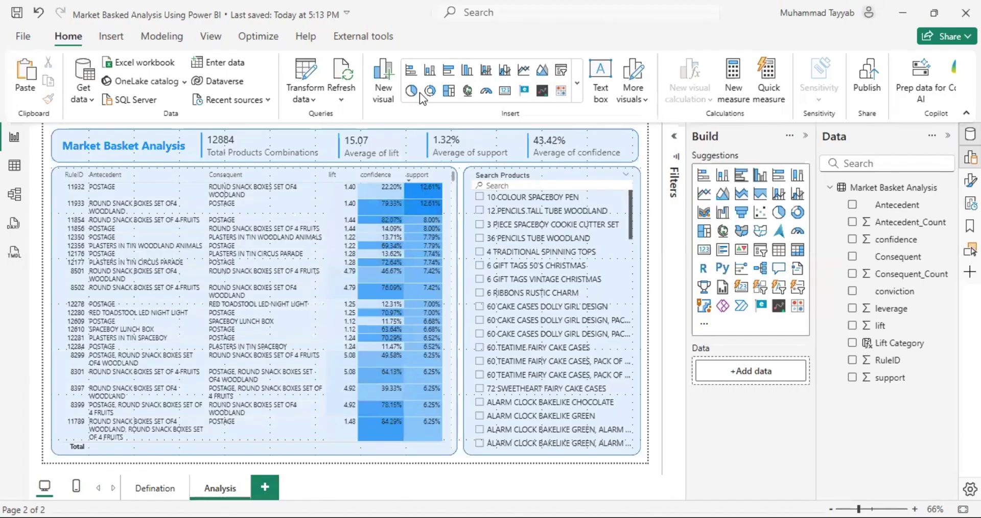
Switch to the Edge browser, search for "python download" and open the Python.org downloads page
key("alt+Tab")
left_click(139, 43)
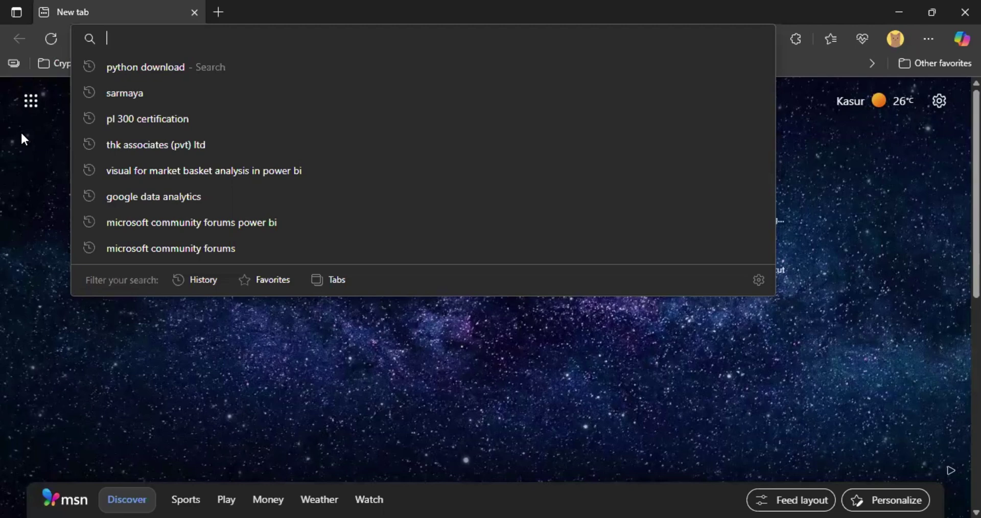
type("python")
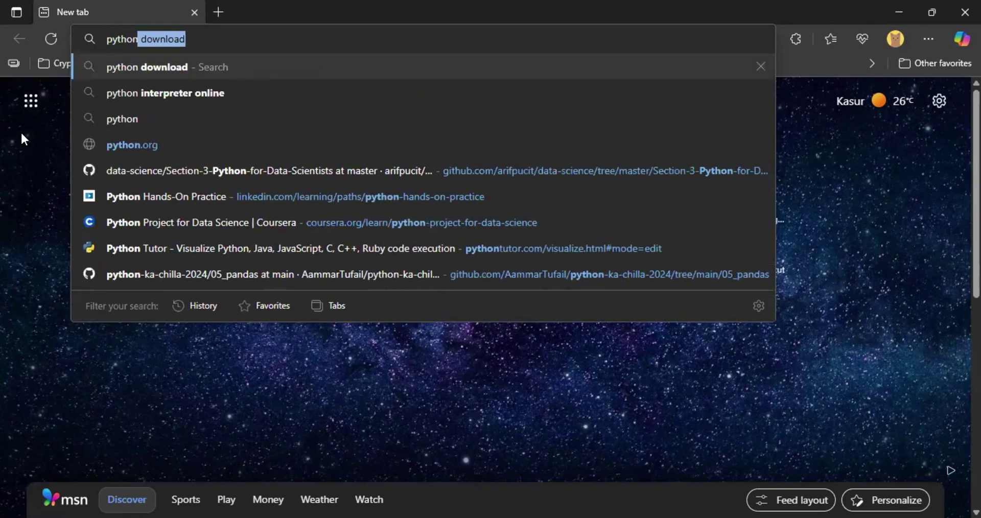
key("Return")
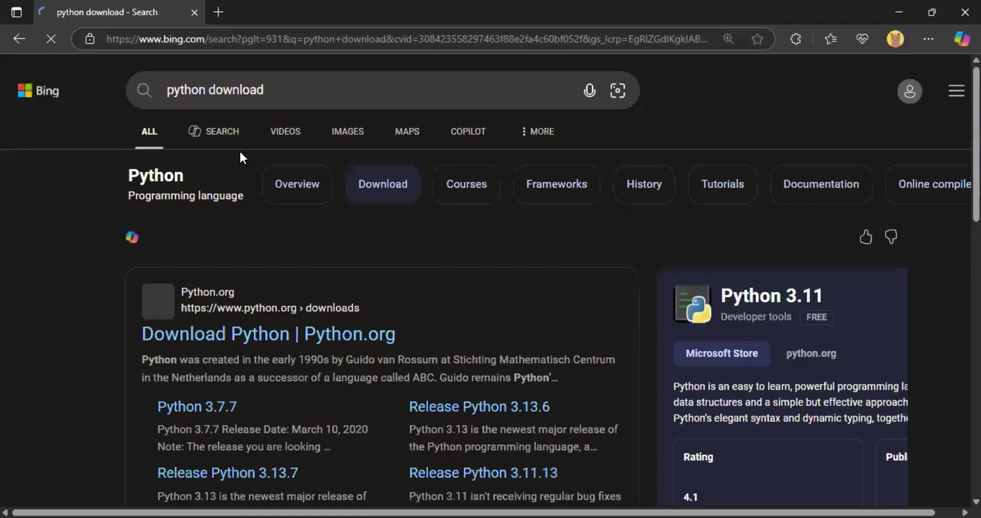
left_click(277, 181)
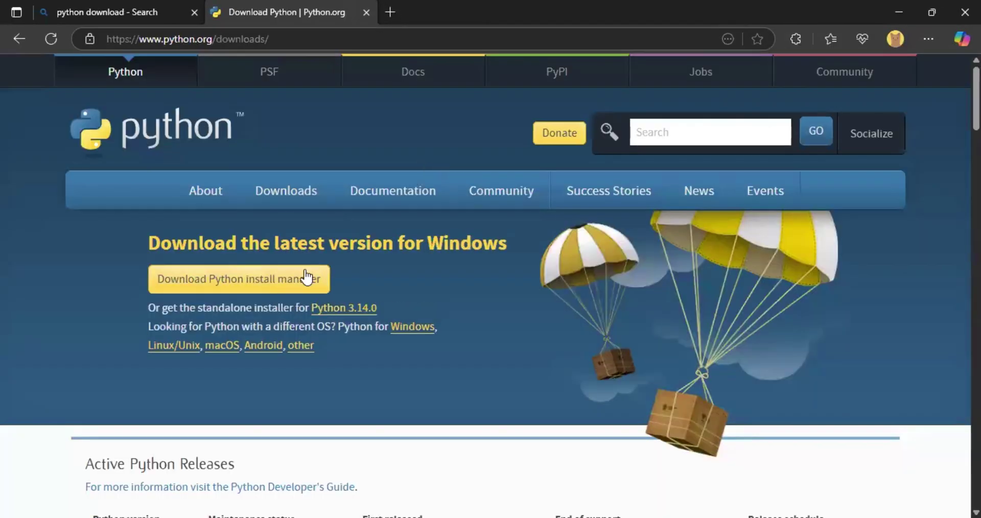
Check the install manager and standalone installer options offered for Windows
left_click_drag(380, 309, 347, 309)
left_click(397, 307)
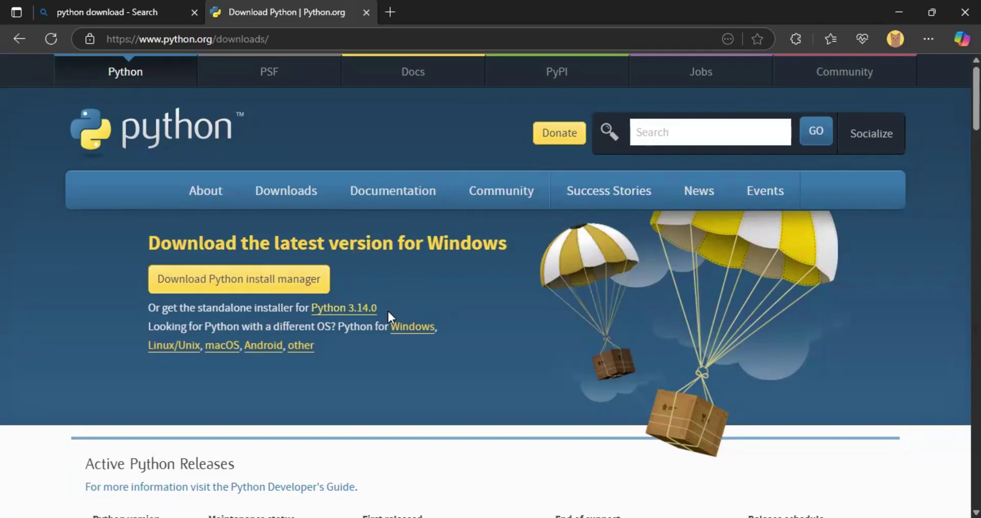
left_click_drag(387, 308, 349, 309)
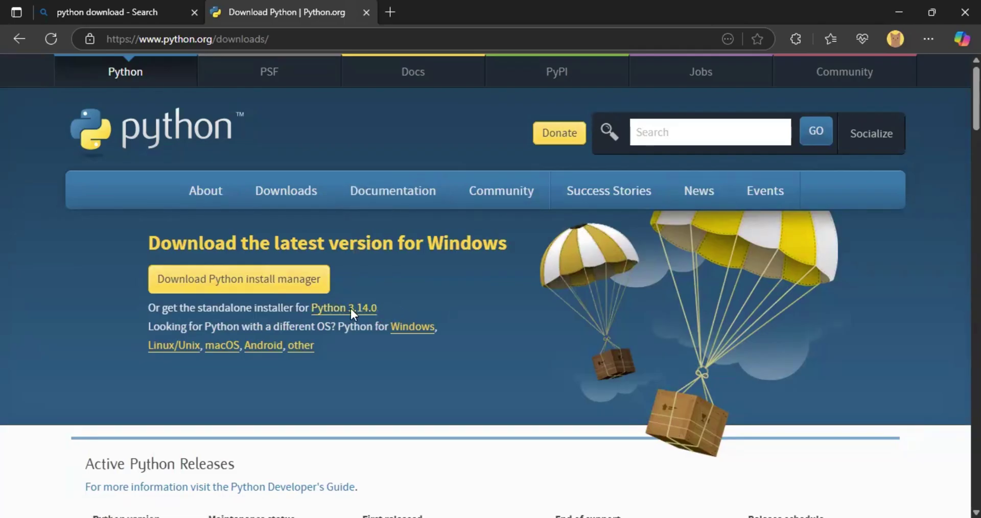
left_click(321, 240)
Look through the active Python releases, especially 3.11, and the downloads listed by specific version number
scroll(358, 214, "down", 3)
scroll(373, 222, "down", 3)
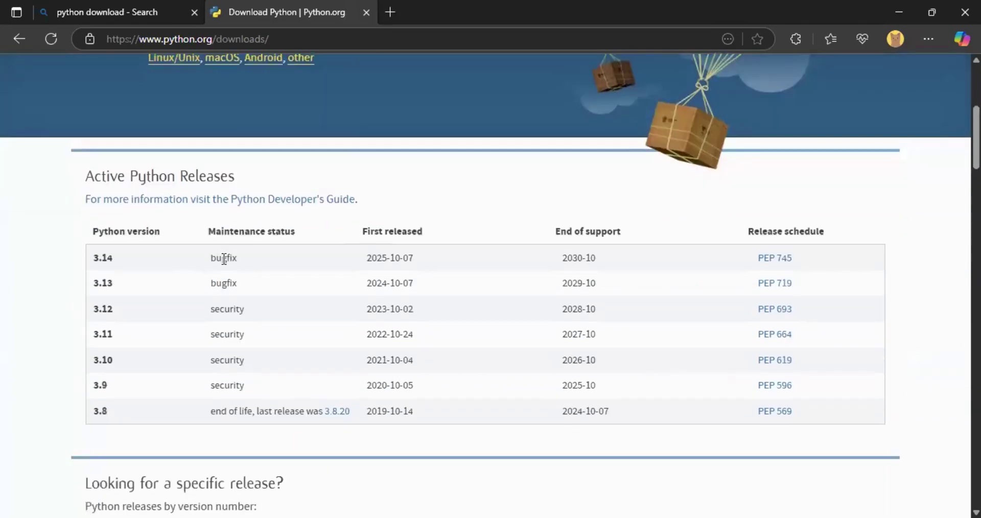
scroll(224, 259, "down", 2)
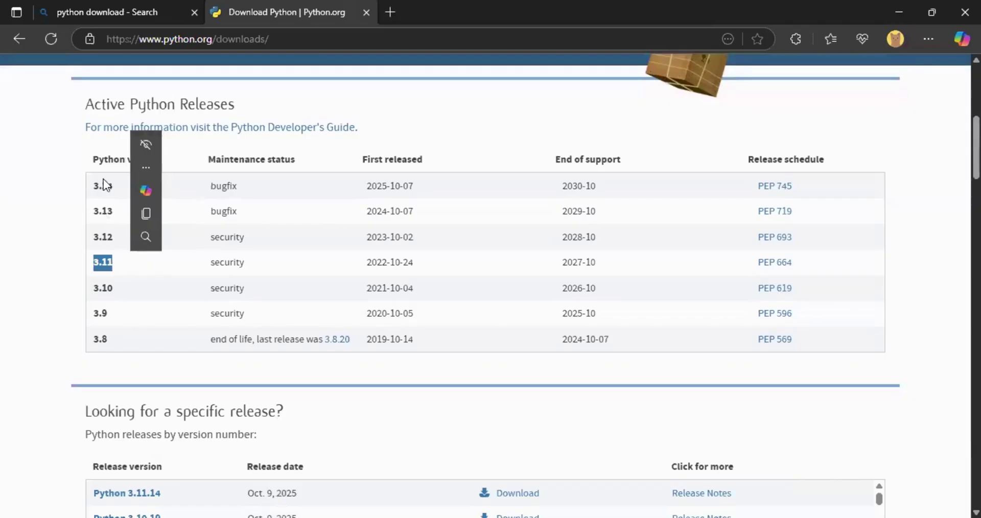
left_click(70, 253)
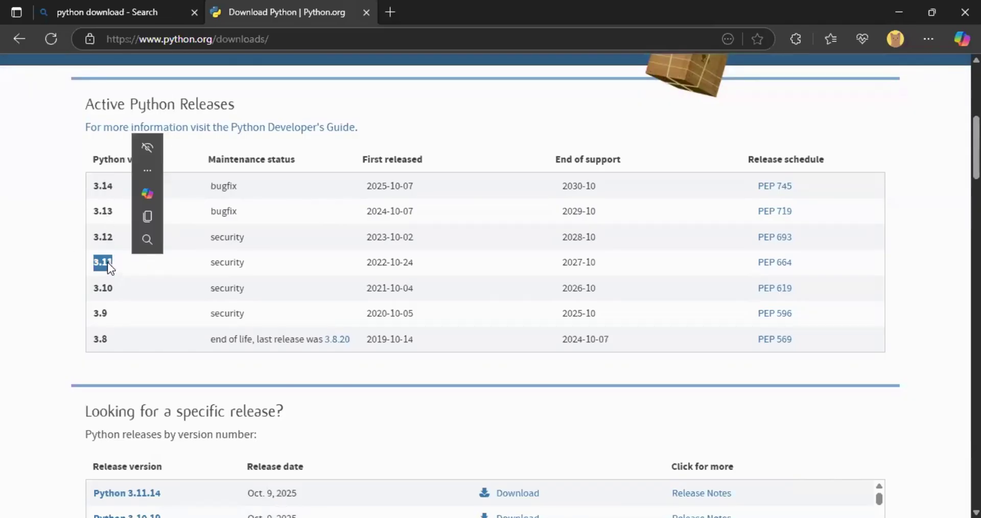
left_click(121, 264)
scroll(118, 265, "down", 4)
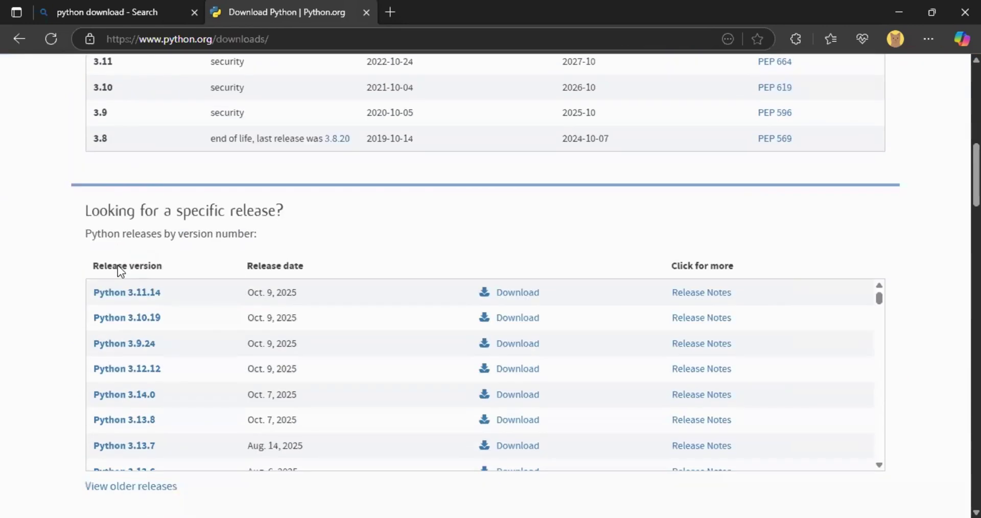
scroll(228, 179, "down", 1)
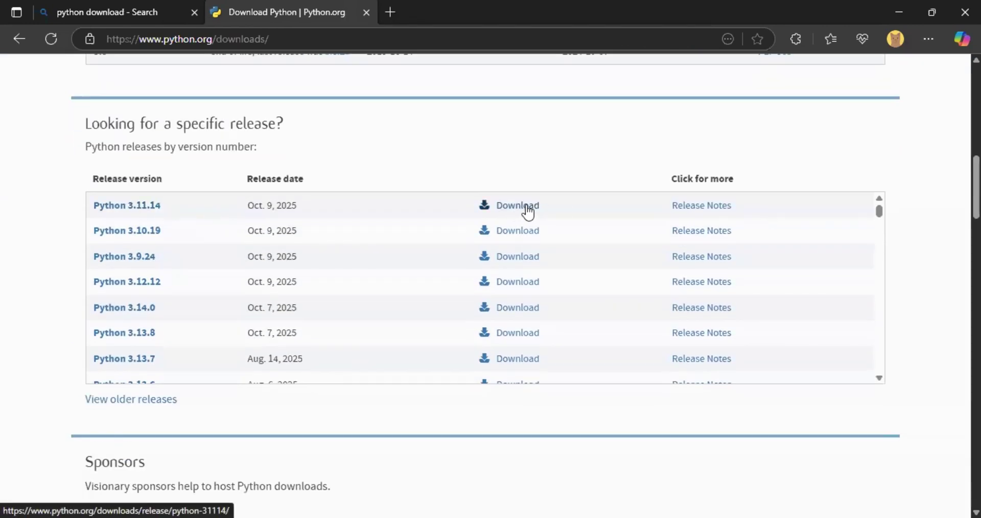
scroll(906, 136, "up", 10)
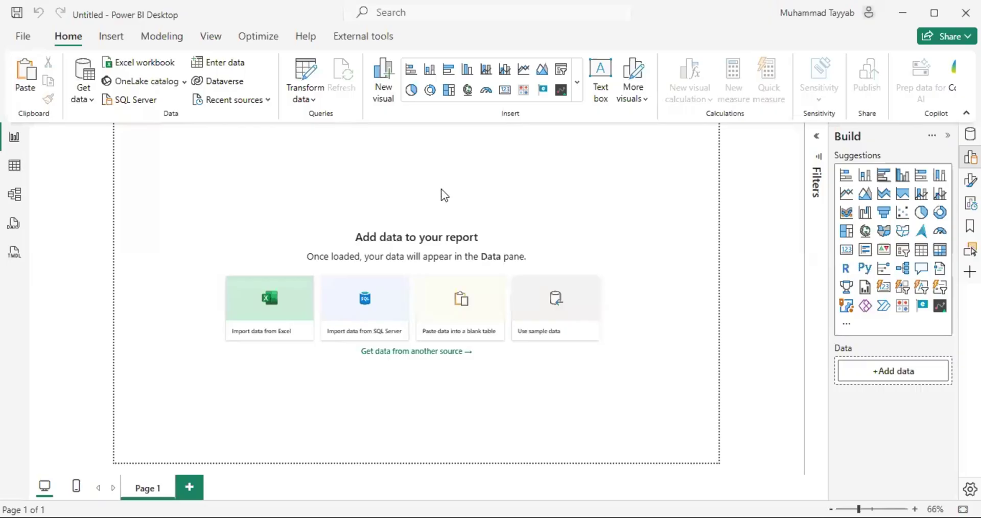
In the blank Power BI Desktop report, check the Python scripting options for the detected home directory and close them without changes
left_click(23, 37)
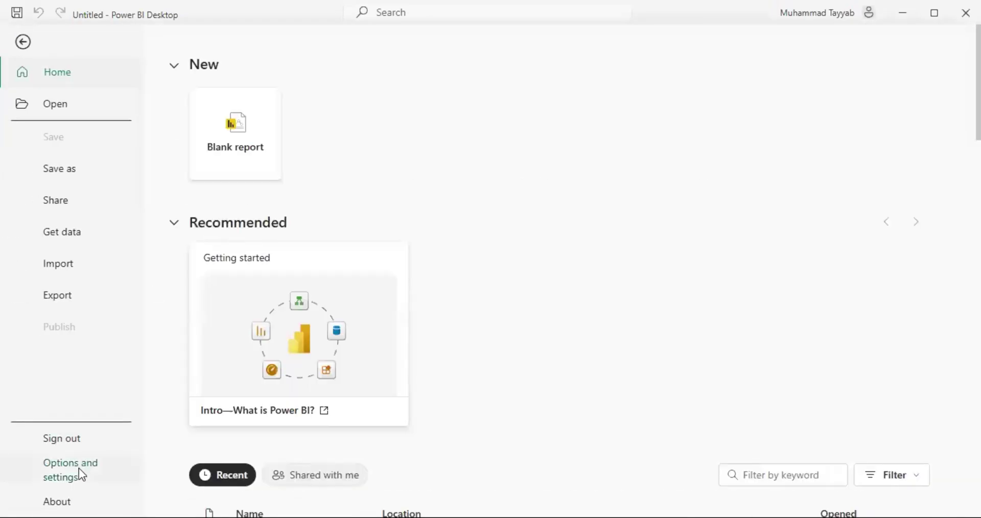
left_click(79, 468)
key("Escape")
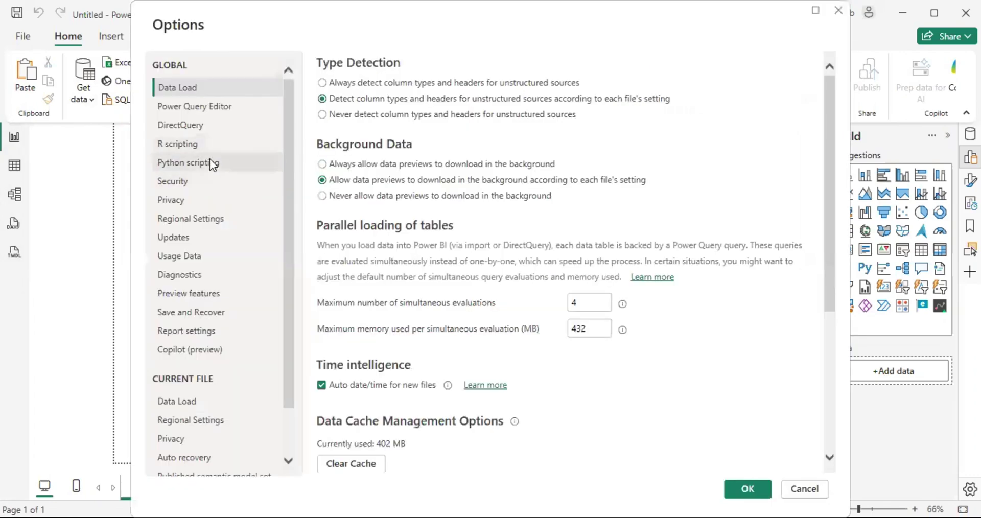
left_click(203, 162)
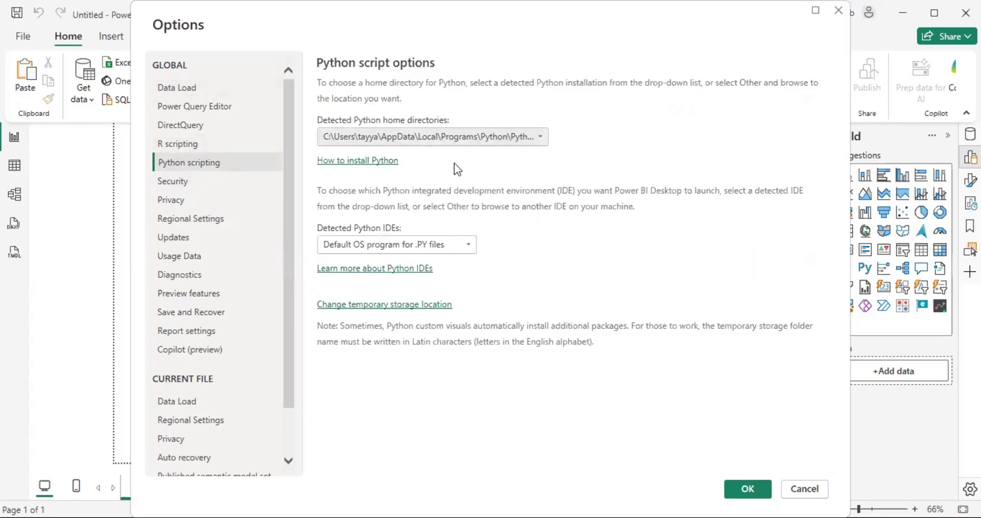
left_click(804, 489)
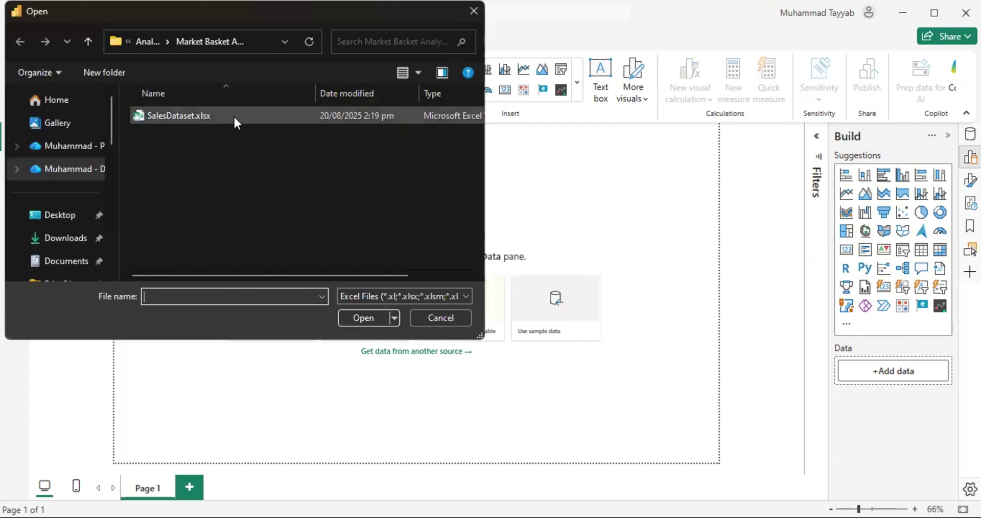
Open Table1 from the SalesDataset.xlsx workbook in the Power Query Editor and select its Description column
left_click(234, 116)
key("Return")
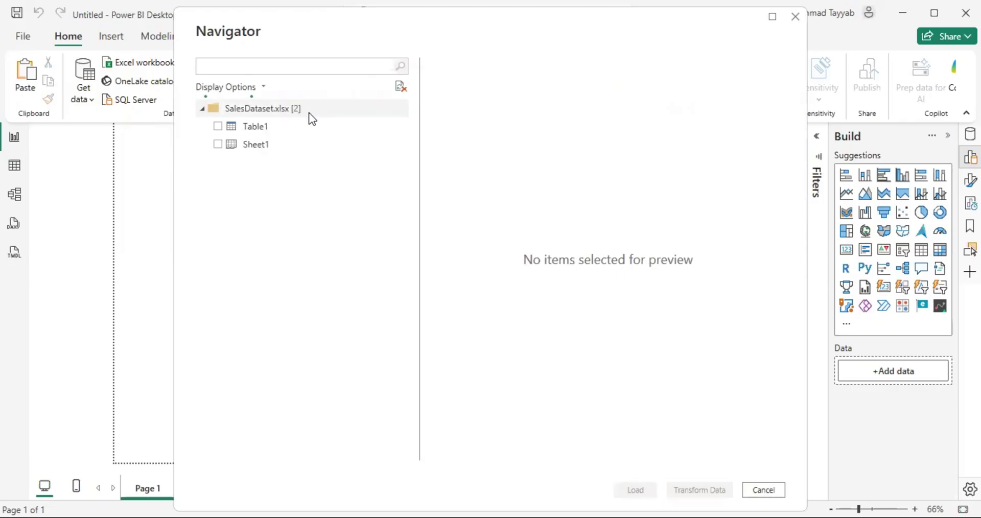
left_click(217, 127)
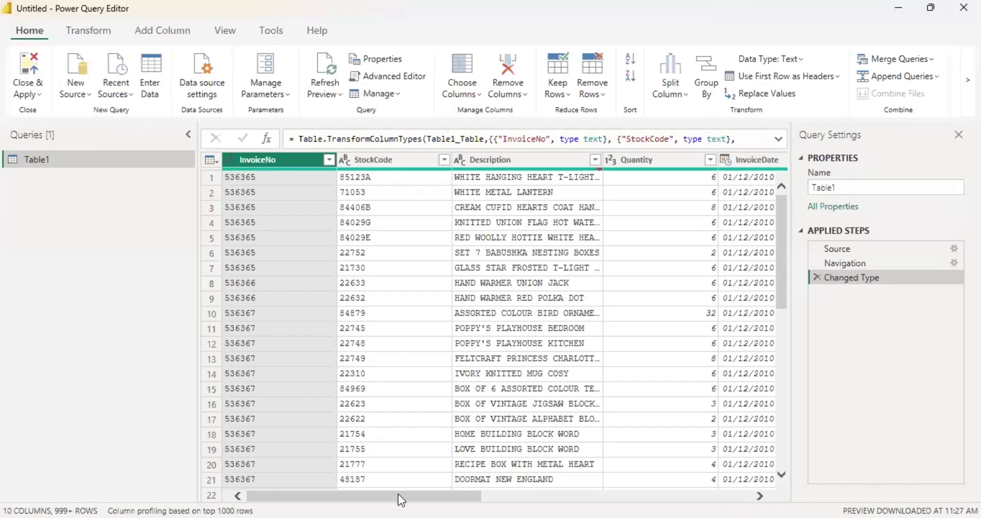
left_click_drag(398, 495, 452, 496)
left_click(417, 158)
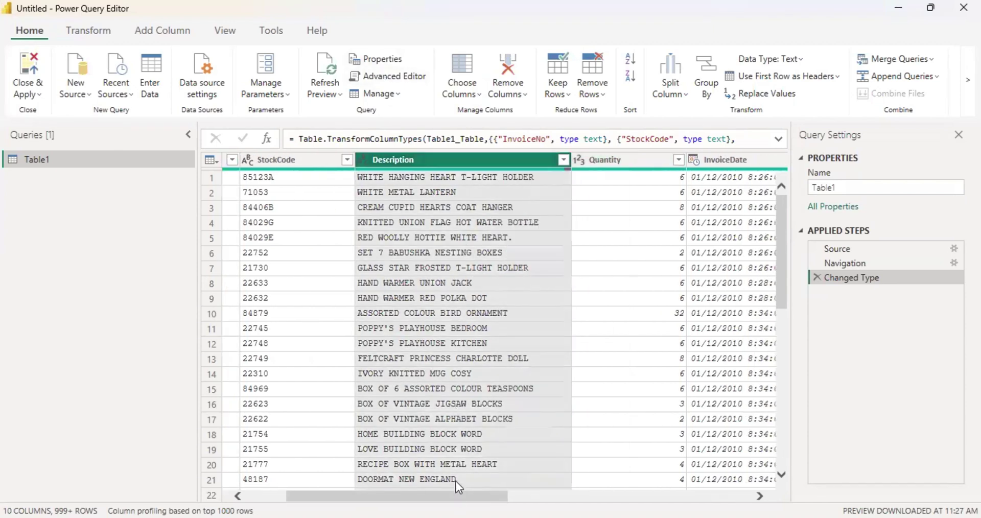
Remove the InvoiceDate column from Table1
left_click_drag(464, 497, 634, 495)
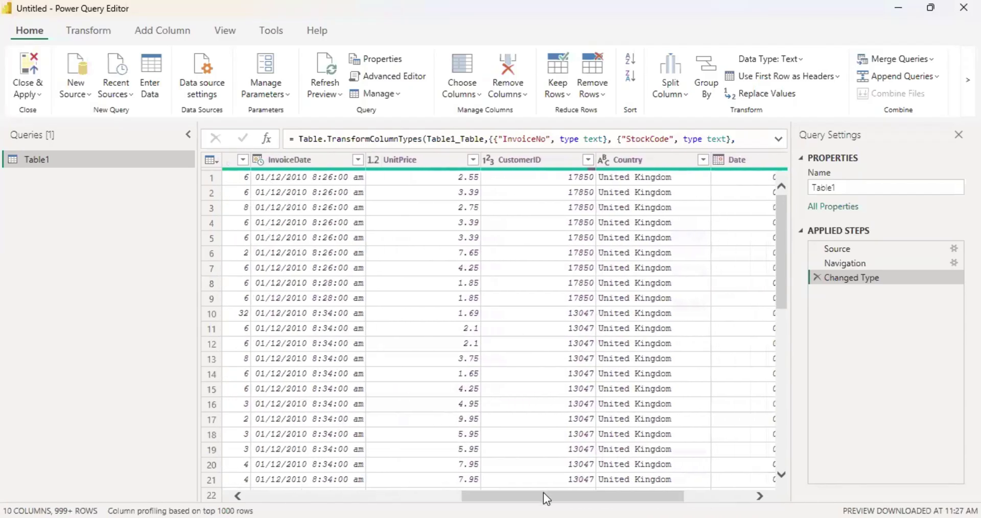
left_click_drag(543, 496, 596, 495)
left_click(689, 158)
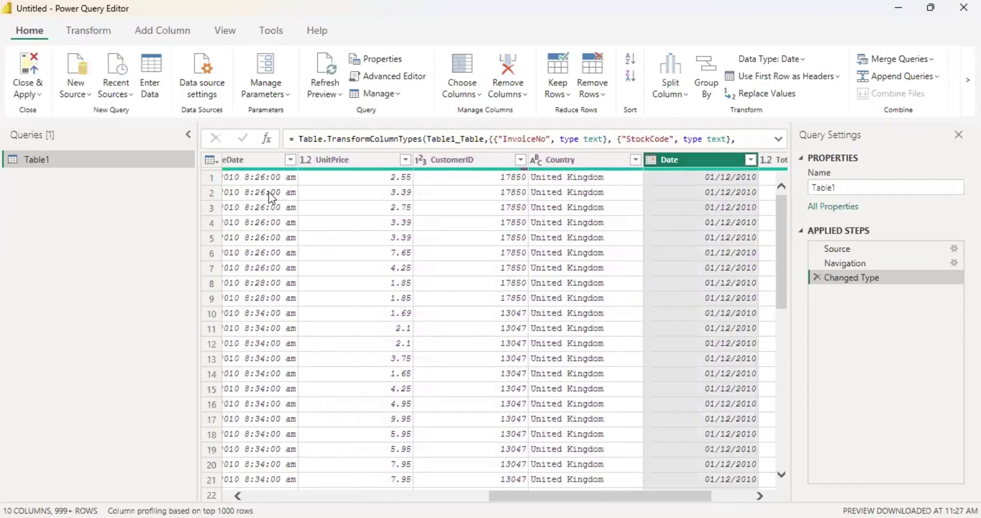
left_click_drag(523, 496, 508, 496)
left_click(268, 158)
right_click(268, 158)
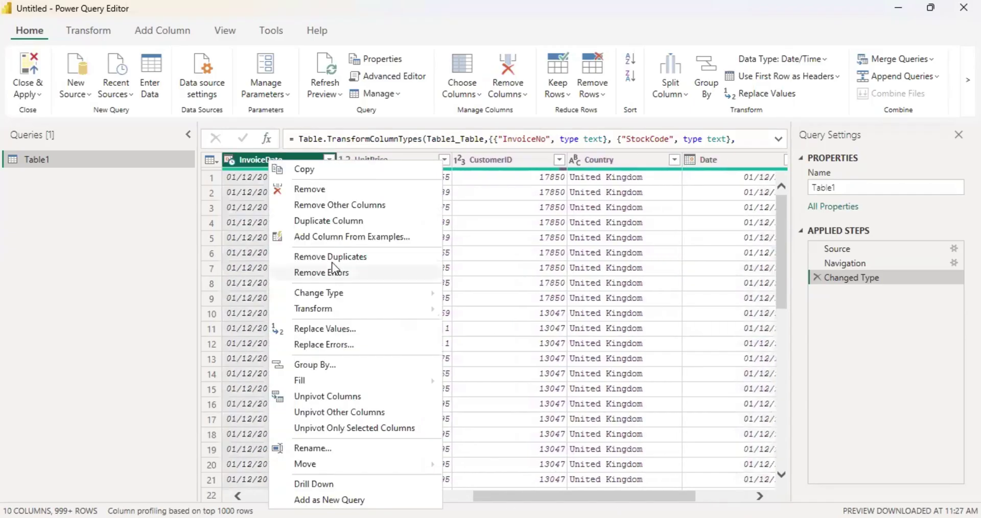
left_click(326, 189)
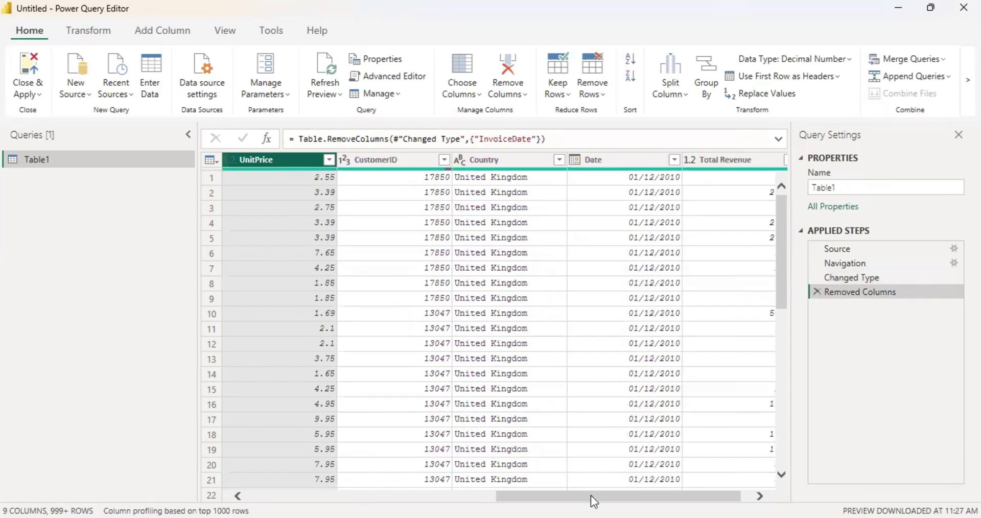
Look through the rows of Table1, checking the Quantity, UnitPrice, CustomerID, Country and Date columns
left_click_drag(587, 496, 544, 486)
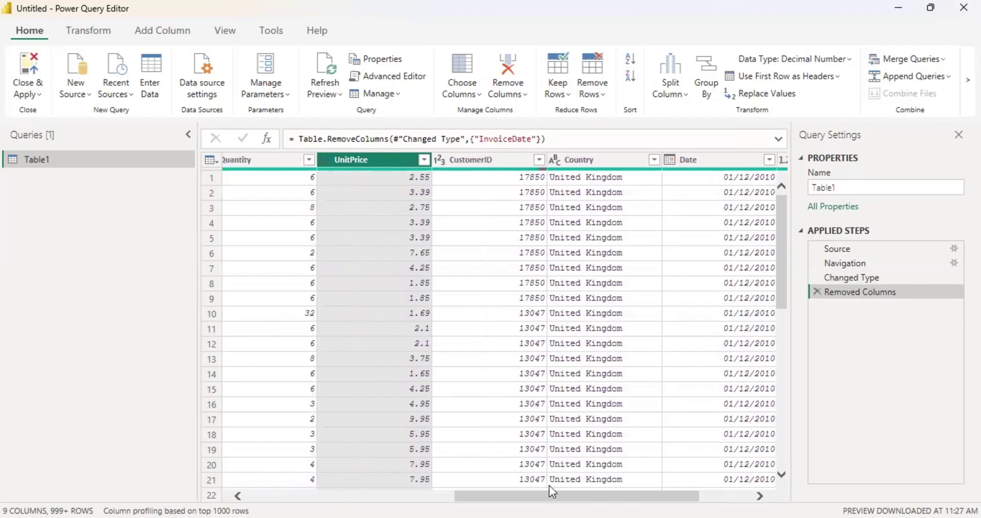
scroll(654, 326, "down", 5)
scroll(654, 326, "up", 5)
scroll(642, 314, "down", 3)
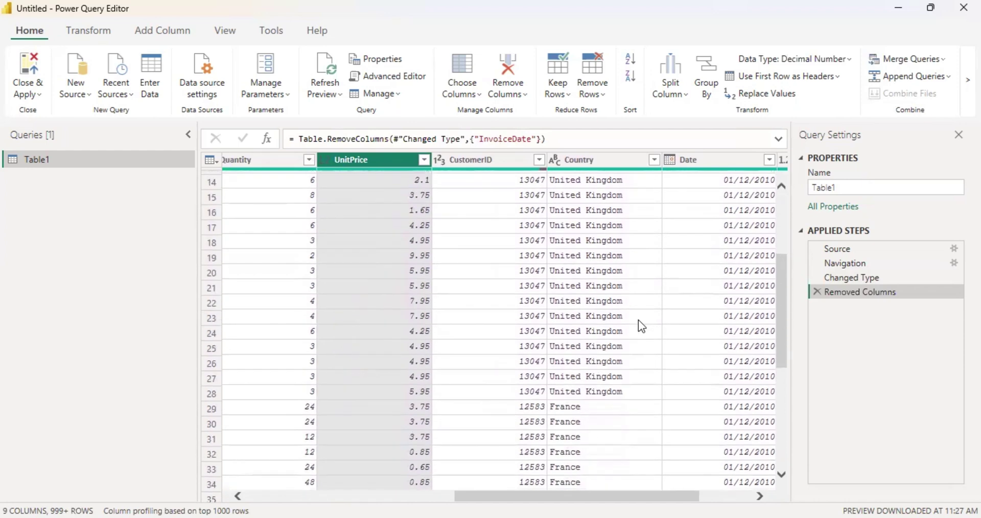
scroll(639, 320, "up", 3)
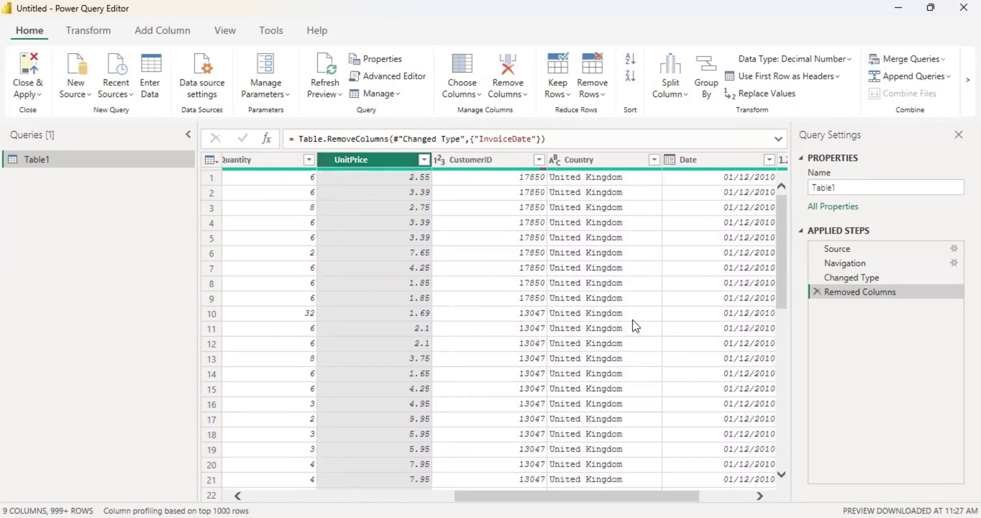
scroll(633, 321, "down", 5)
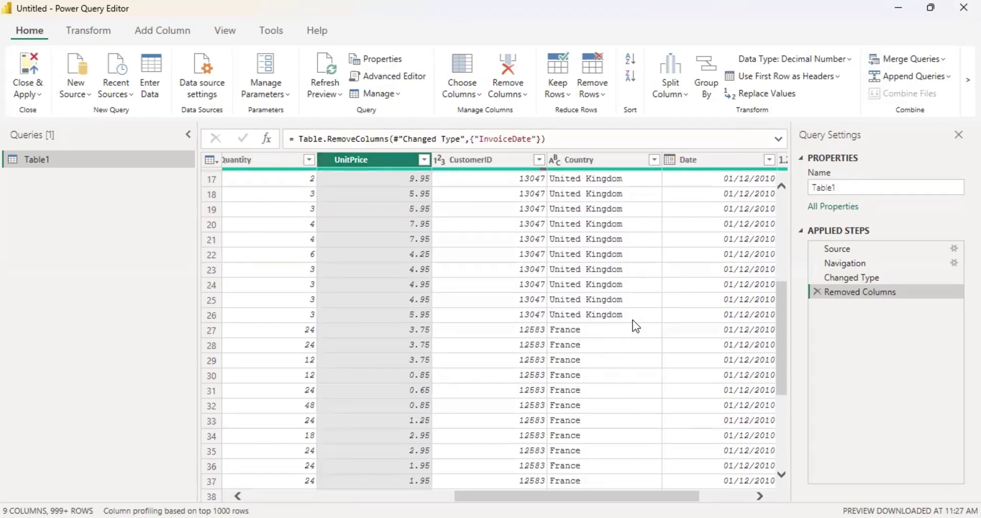
scroll(633, 320, "up", 6)
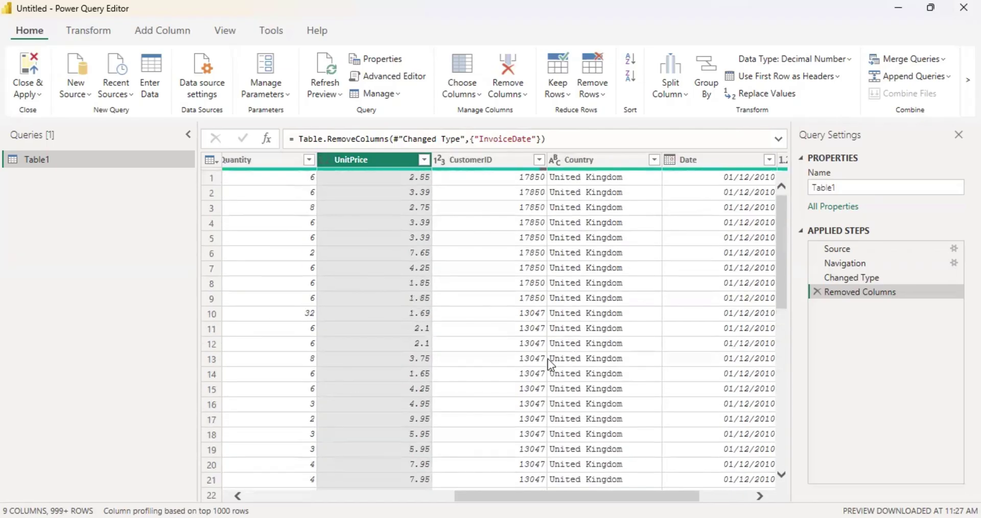
Load the complete list of Country filter values, look through the countries and dismiss the filter without changes
mouse_move(563, 495)
left_mouse_down()
mouse_move(400, 498)
mouse_move(498, 495)
mouse_move(580, 369)
mouse_move(490, 188)
mouse_move(499, 449)
mouse_move(516, 494)
mouse_move(572, 496)
left_mouse_up()
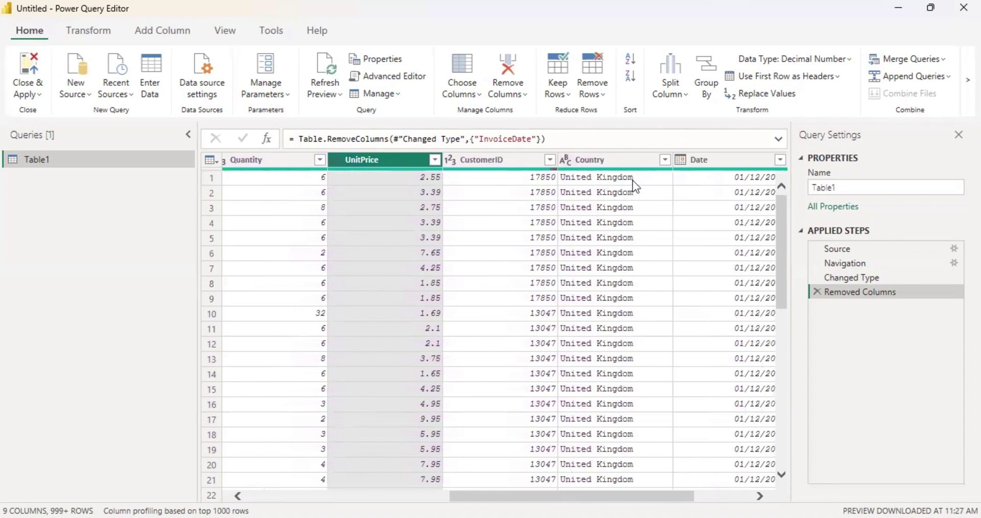
left_click(664, 159)
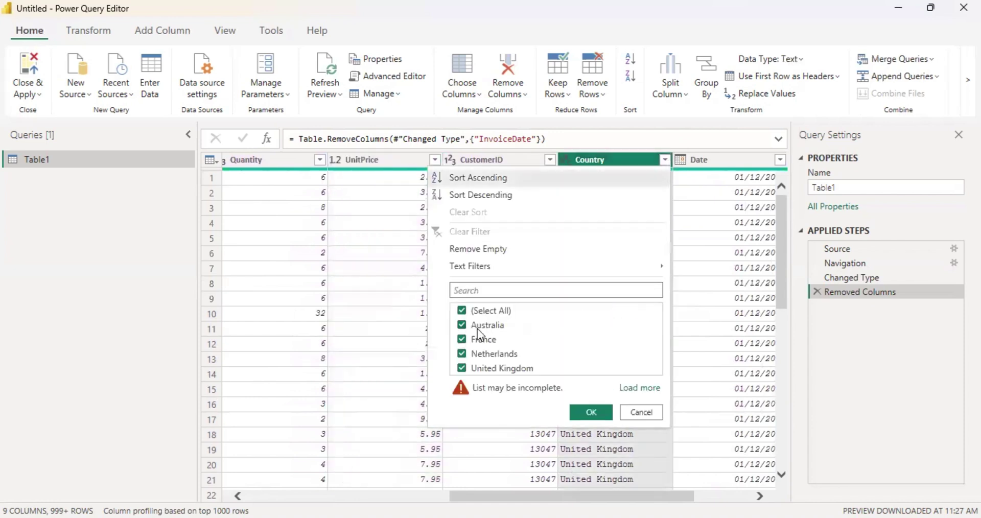
left_click(639, 388)
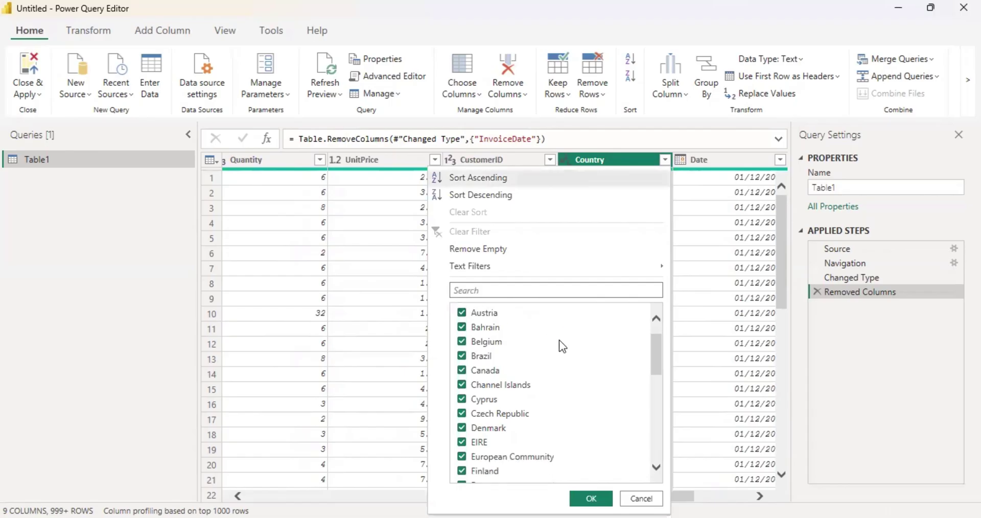
scroll(506, 358, "down", 3)
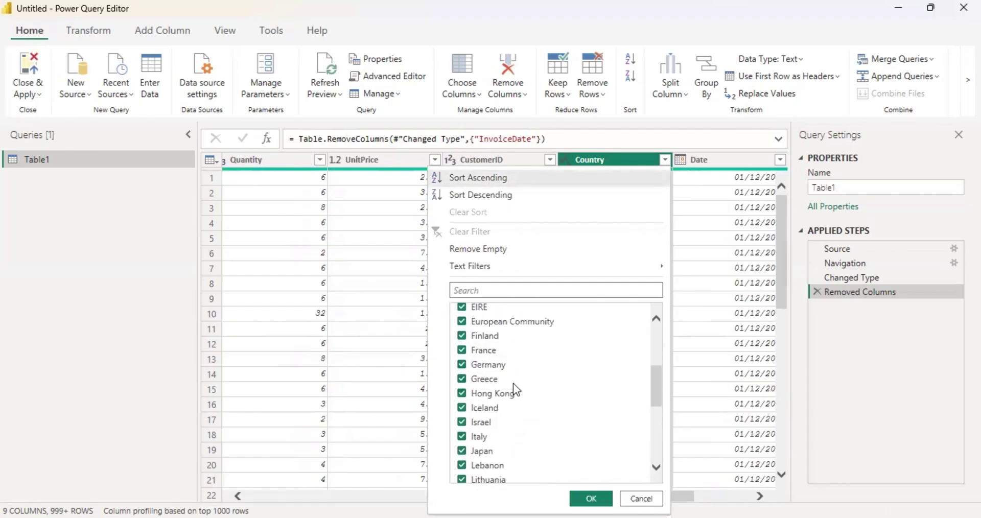
scroll(513, 378, "up", 3)
scroll(544, 422, "down", 8)
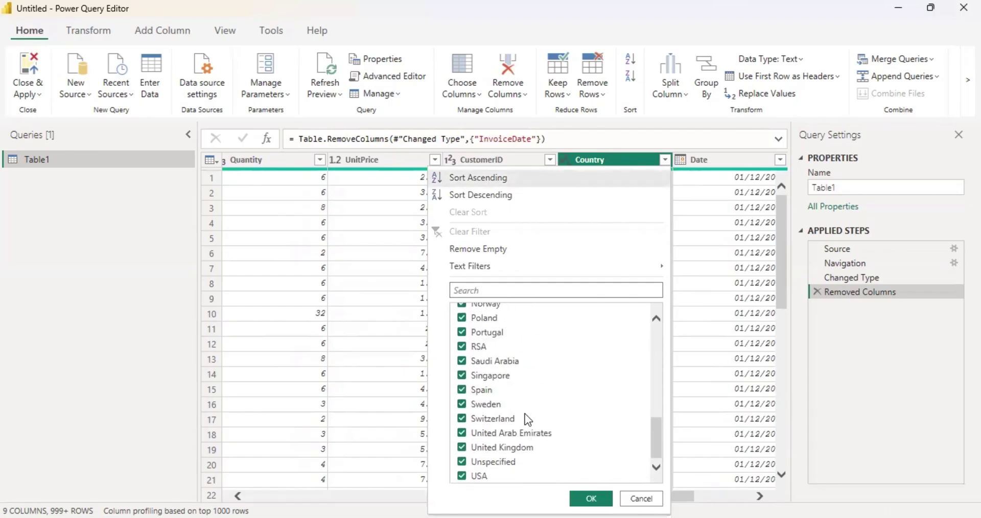
left_click(639, 499)
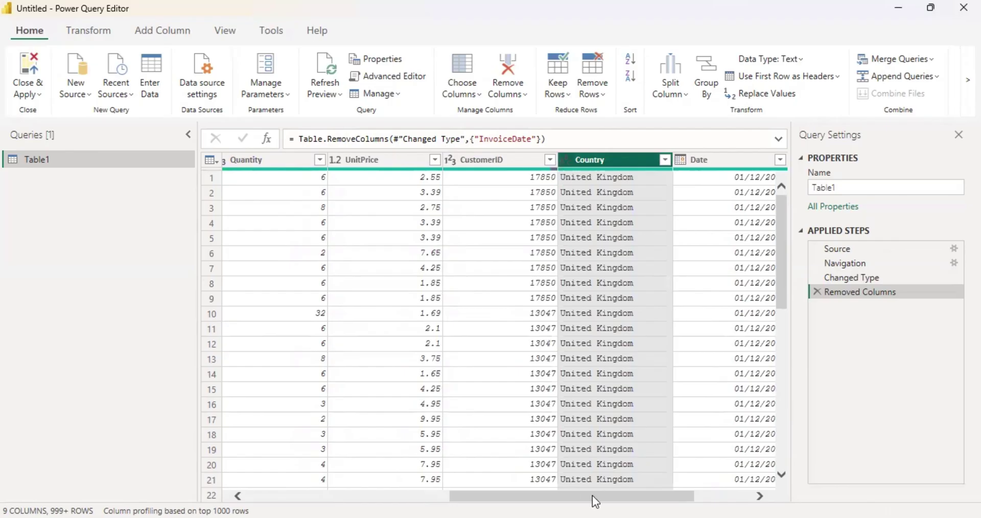
scroll(592, 495, "right", 3)
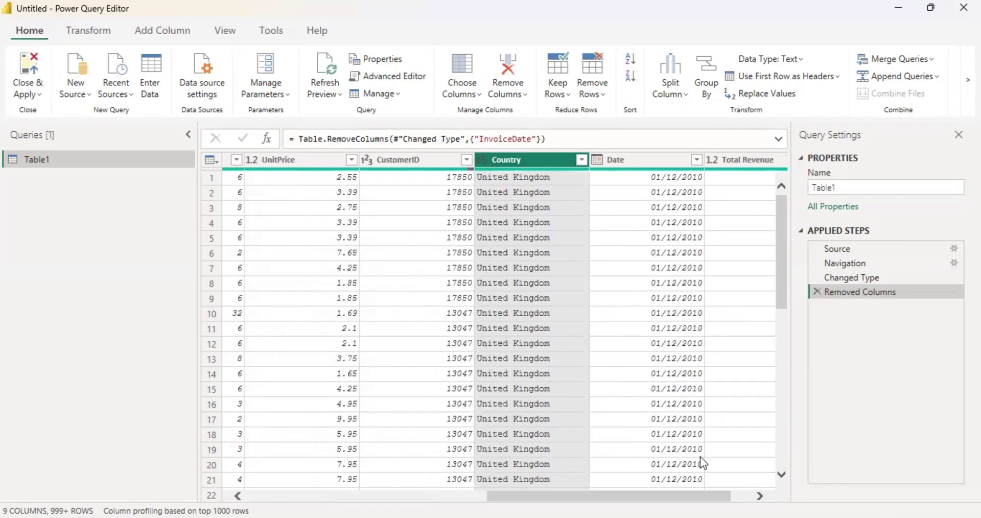
Start a Run Python script transformation on Table1 and review the comment describing the 'dataset' input variable
left_click(89, 29)
left_click(967, 81)
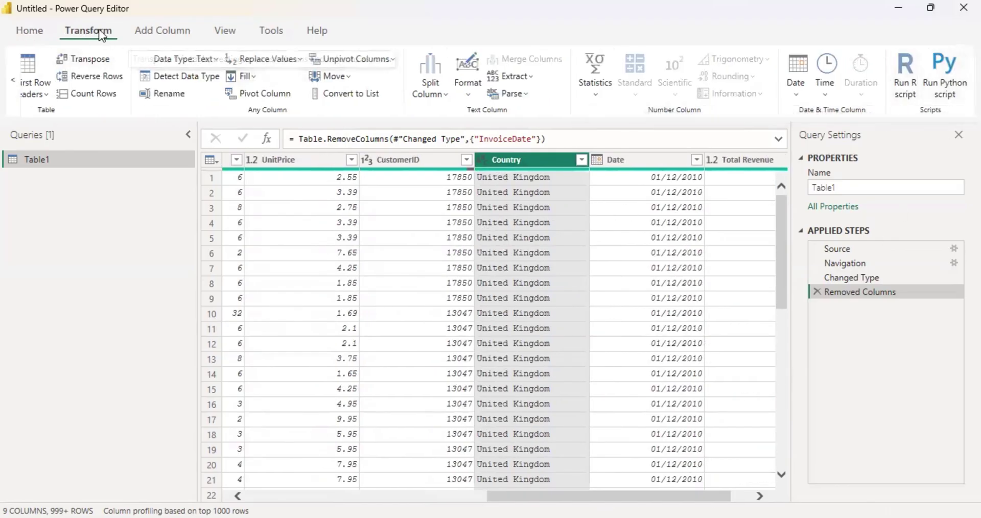
left_click(942, 69)
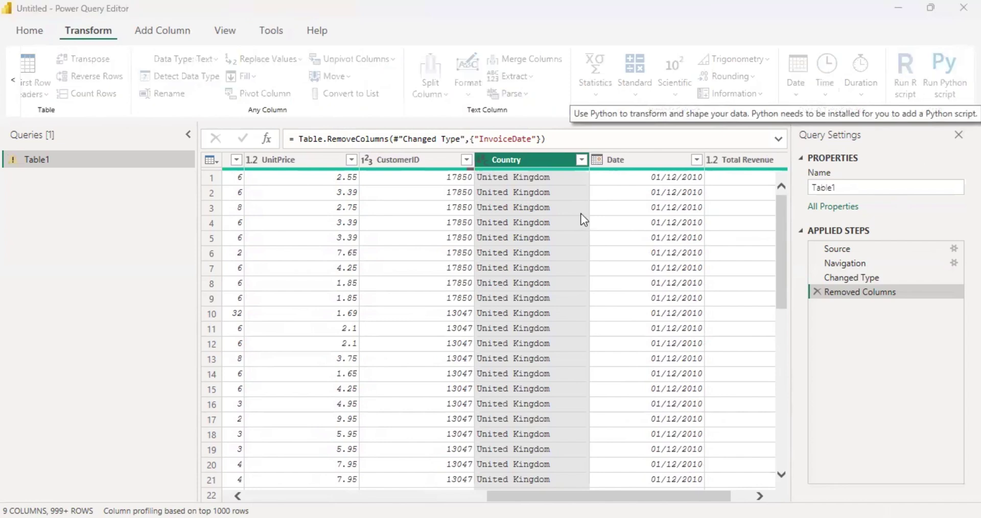
double_click(300, 187)
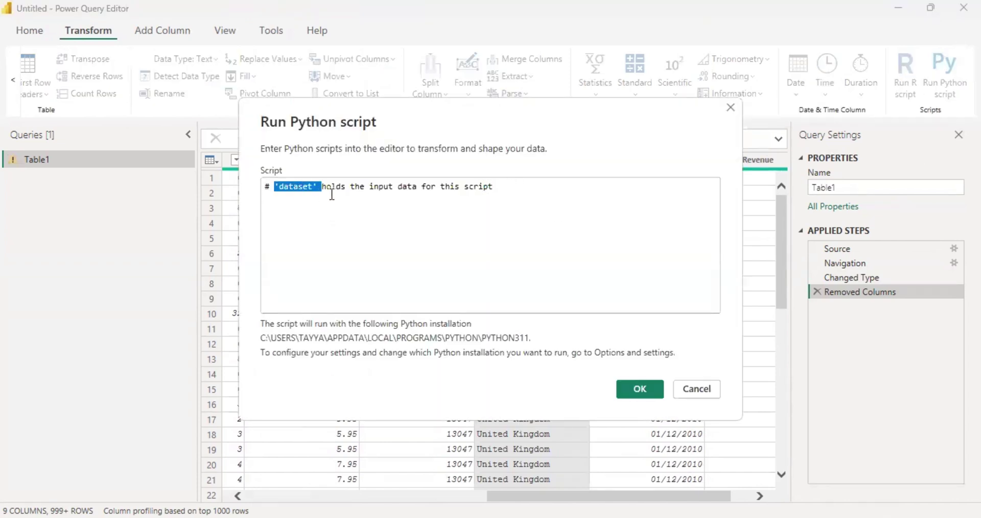
left_click(514, 185)
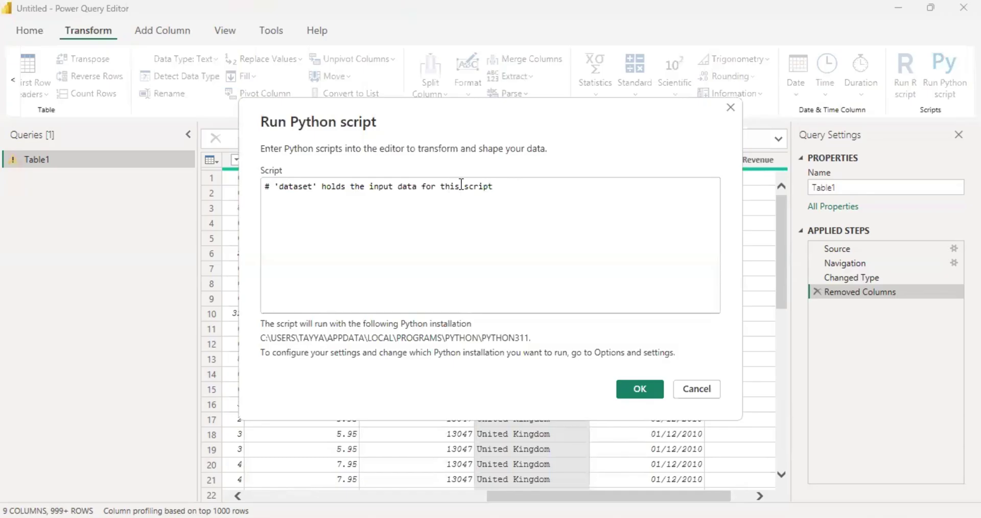
left_click_drag(494, 187, 281, 188)
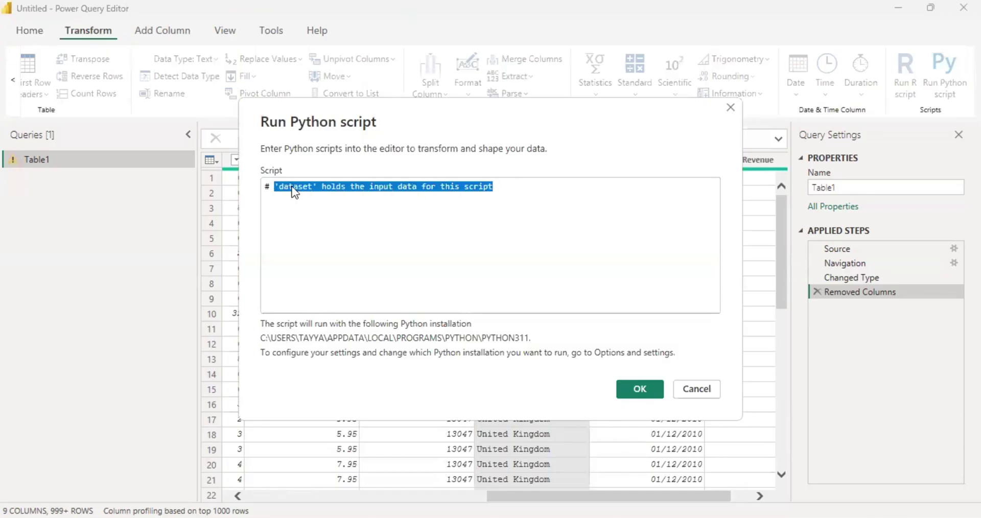
left_click(291, 191)
double_click(298, 190)
left_click(502, 187)
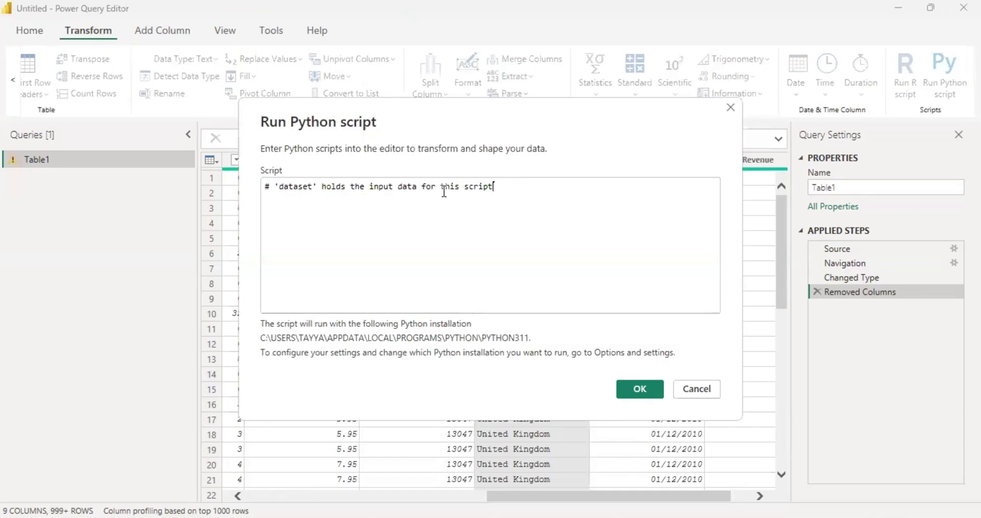
double_click(294, 190)
left_click(526, 184)
Paste the prepared Market Basket Analysis Python script below the 'dataset' comment and return to the script's beginning
left_click(535, 207)
key("ctrl+v")
scroll(536, 236, "up", 5)
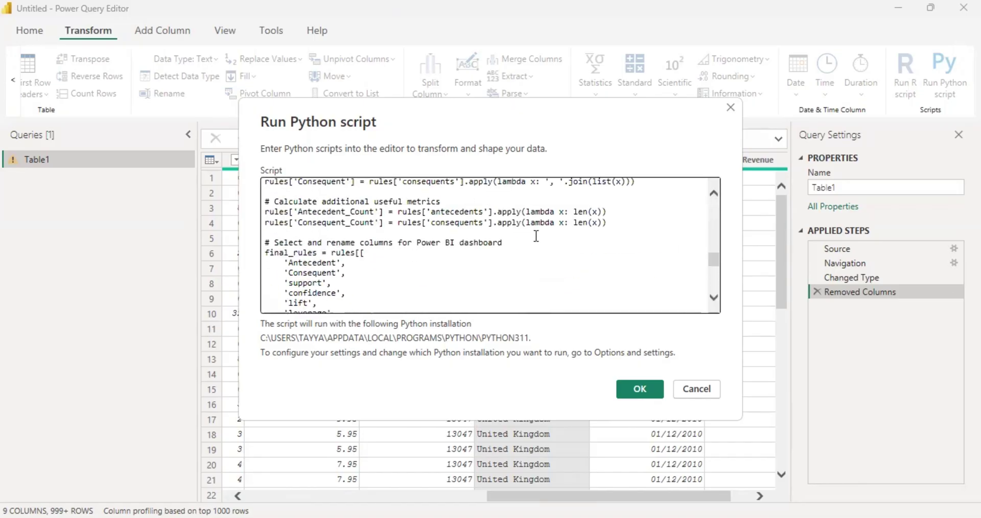
scroll(536, 236, "up", 10)
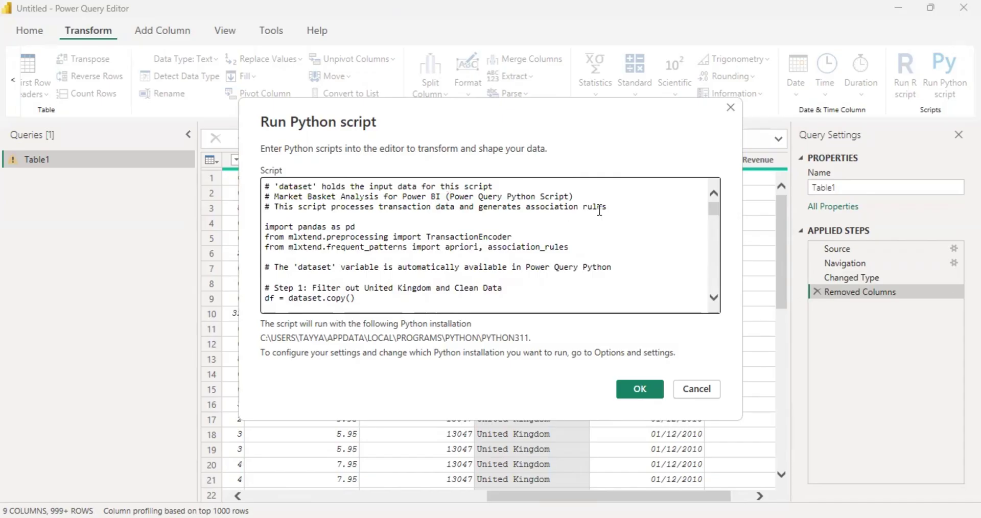
Examine the script's introductory comments and its pandas and mlxtend import lines
scroll(551, 228, "down", 1)
scroll(514, 222, "up", 1)
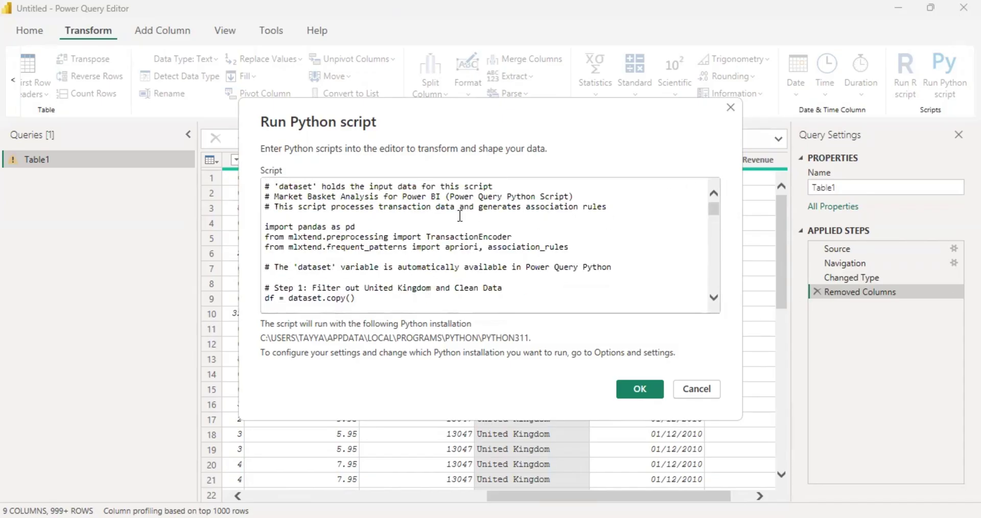
double_click(280, 187)
left_click_drag(592, 208, 266, 199)
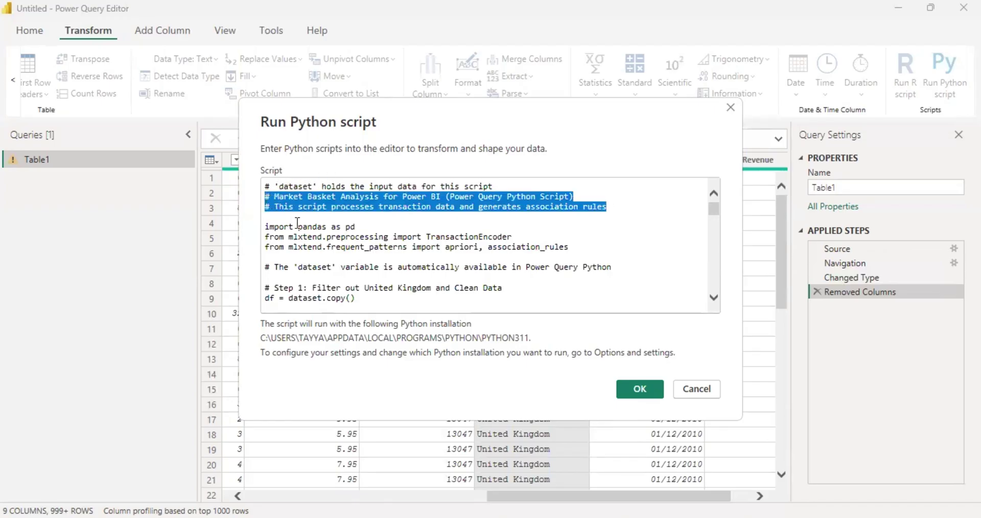
left_click(398, 227)
scroll(372, 243, "down", 1)
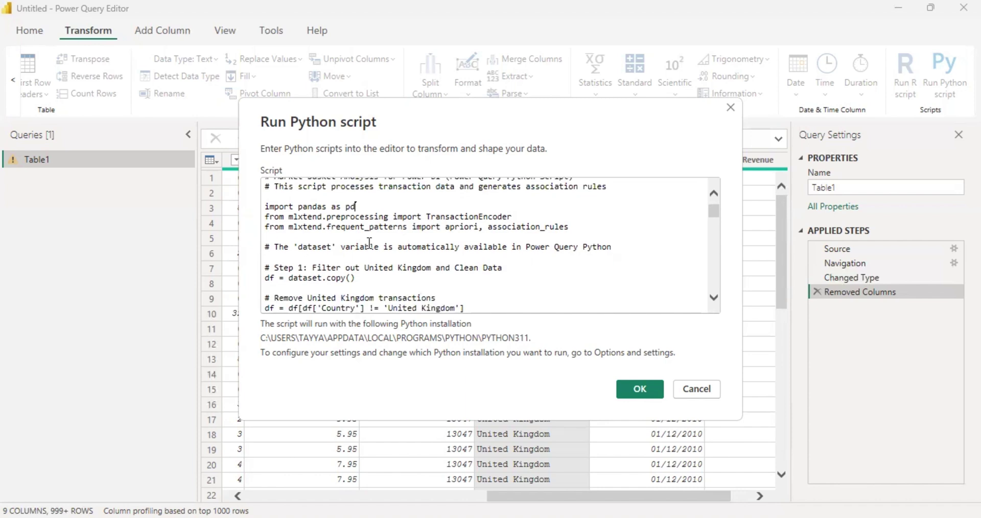
left_click_drag(290, 217, 321, 218)
left_click(371, 216)
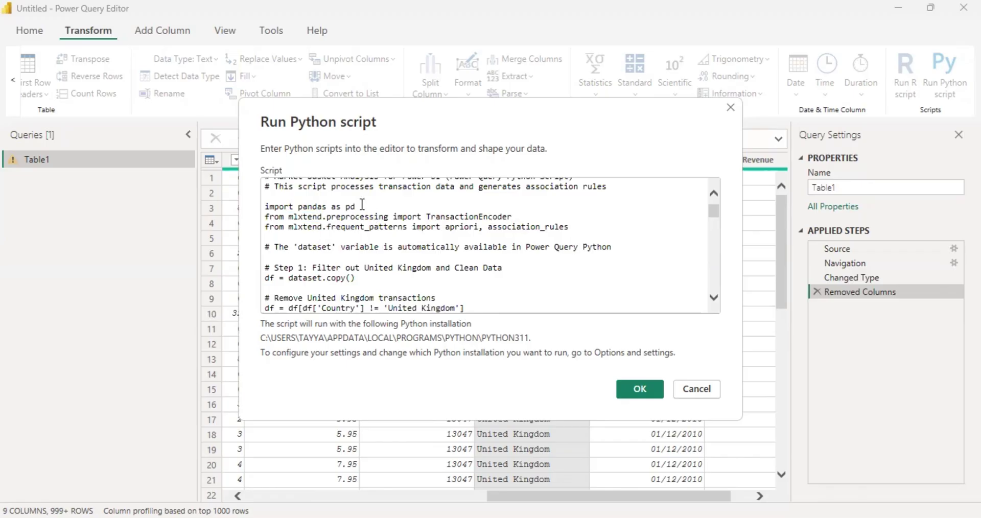
double_click(301, 217)
double_click(307, 226)
scroll(467, 241, "down", 1)
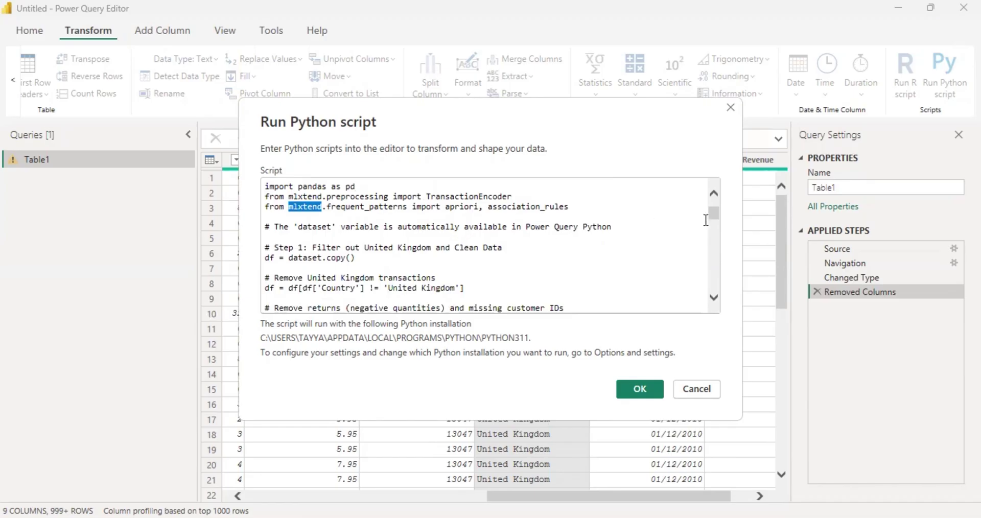
Examine the script's Step 1 code for copying the dataset, excluding United Kingdom transactions, and removing returns and missing customer IDs
left_click_drag(713, 215, 713, 219)
double_click(316, 234)
left_click_drag(366, 235, 289, 235)
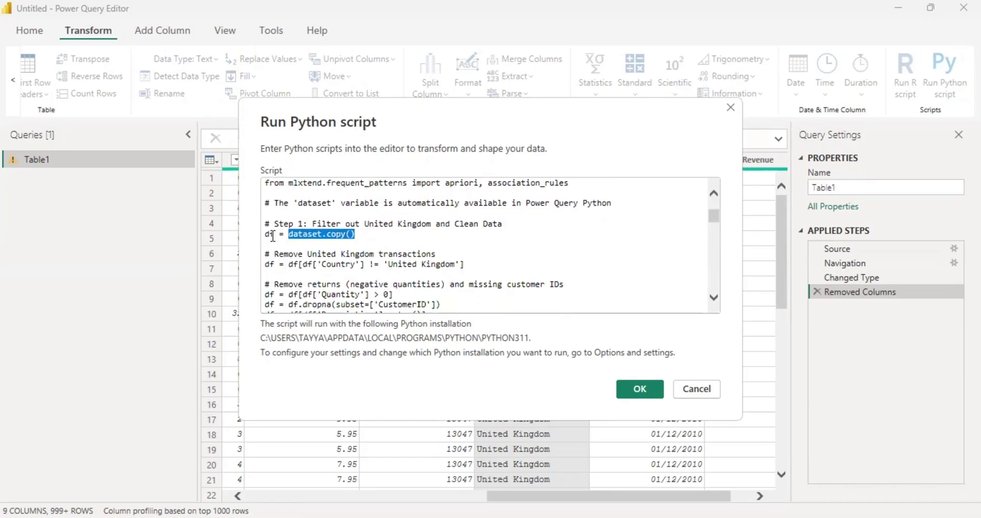
double_click(270, 234)
scroll(272, 236, "down", 2)
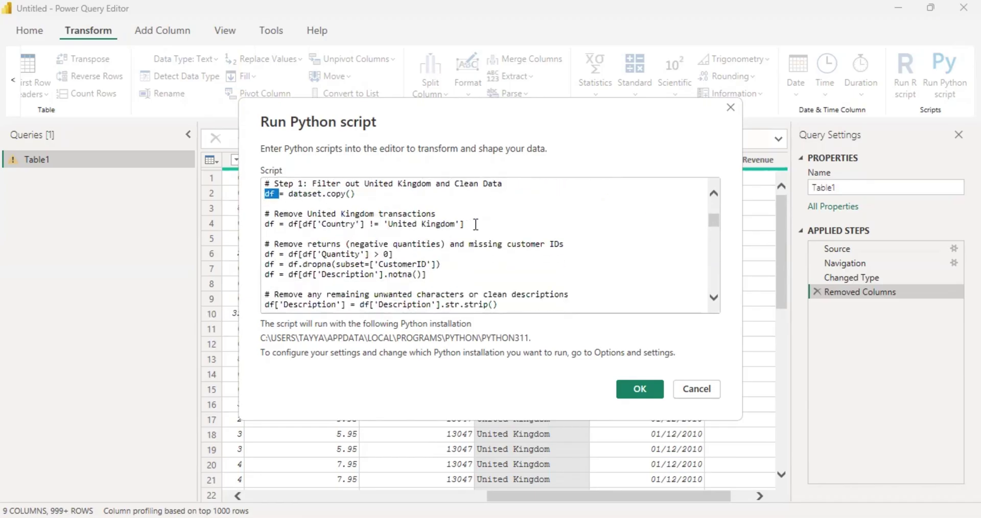
left_click_drag(476, 224, 264, 224)
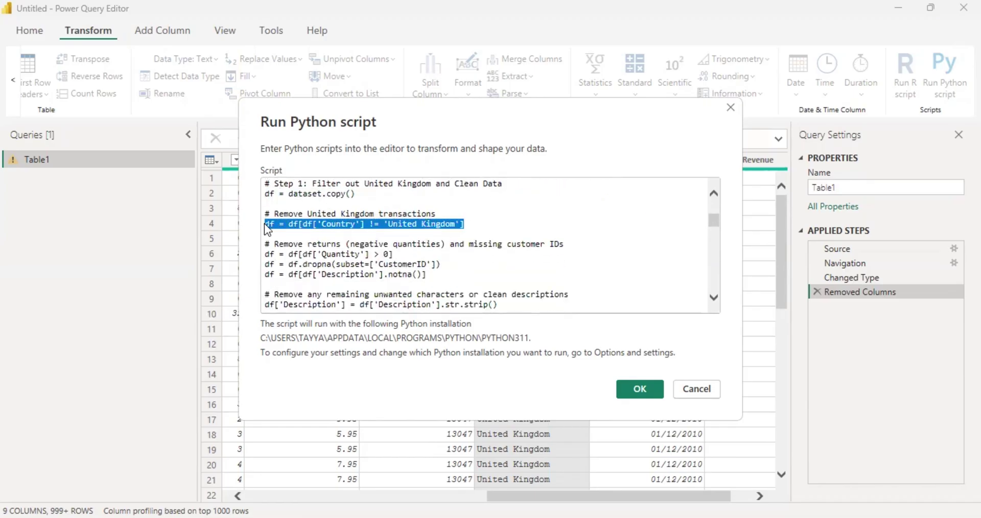
left_click(451, 212)
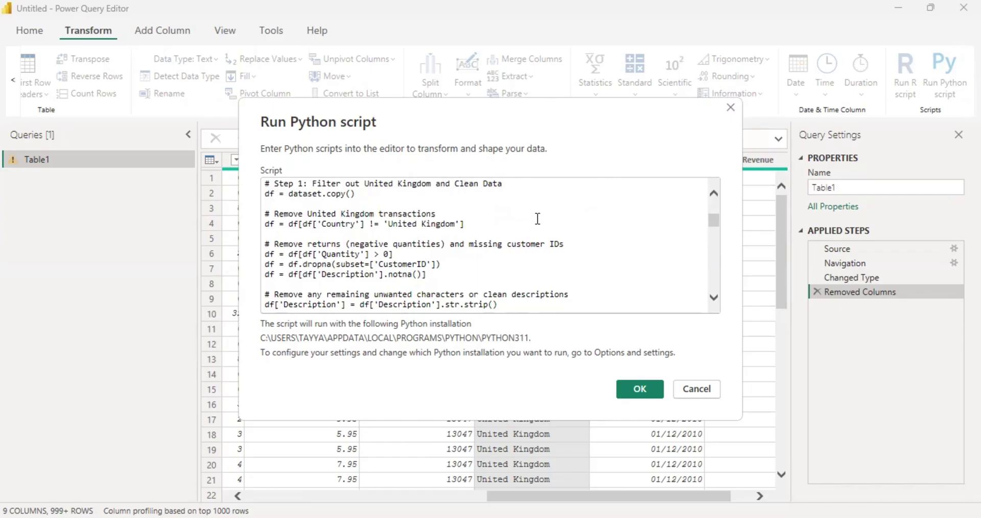
scroll(521, 219, "down", 2)
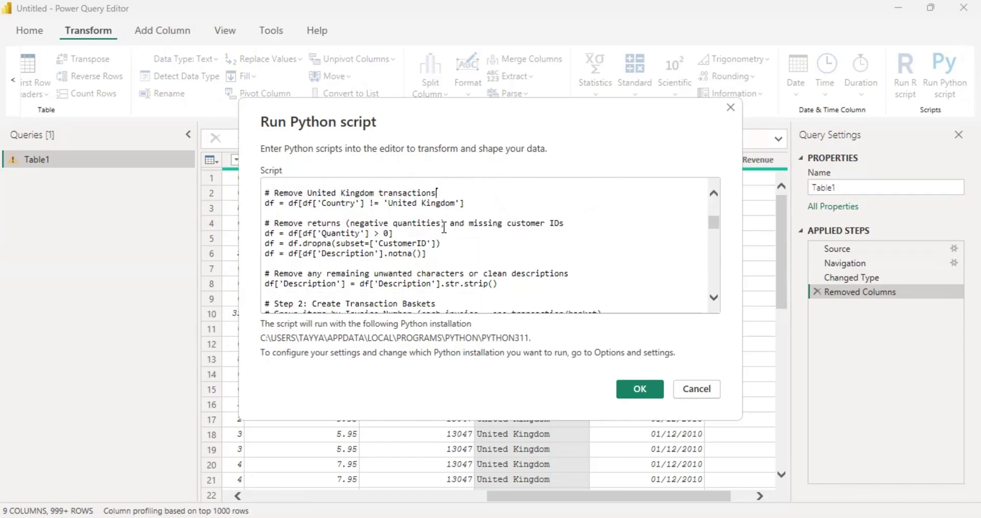
left_click_drag(394, 212, 330, 223)
left_click(476, 226)
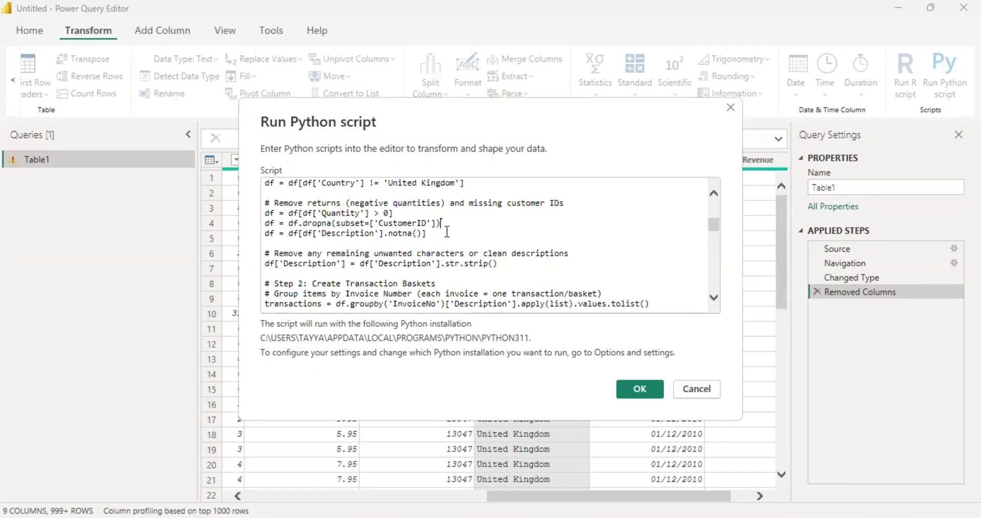
Examine the script's remaining Step 1 code that filters out missing descriptions and strips unwanted characters from the 'Description' column
scroll(447, 231, "down", 1)
scroll(448, 225, "up", 2)
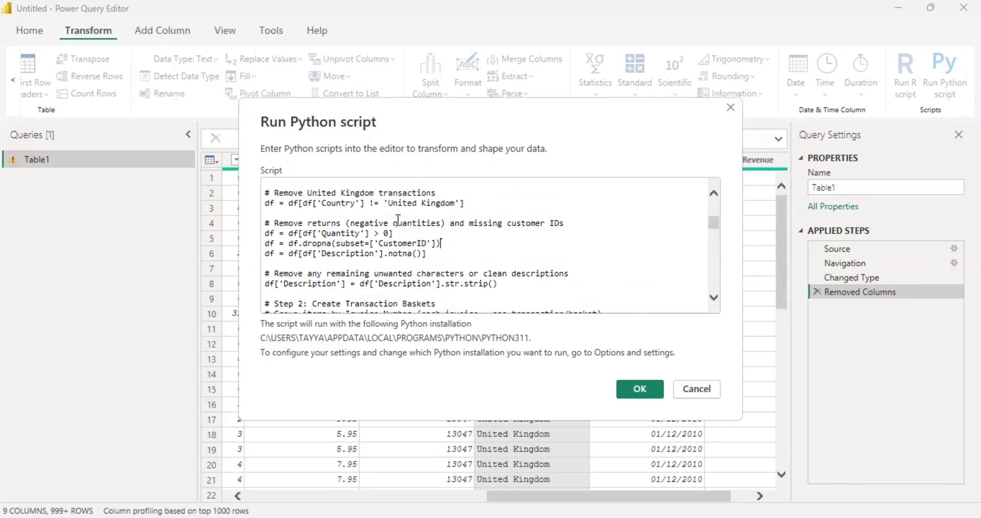
scroll(444, 241, "down", 1)
scroll(467, 230, "down", 2)
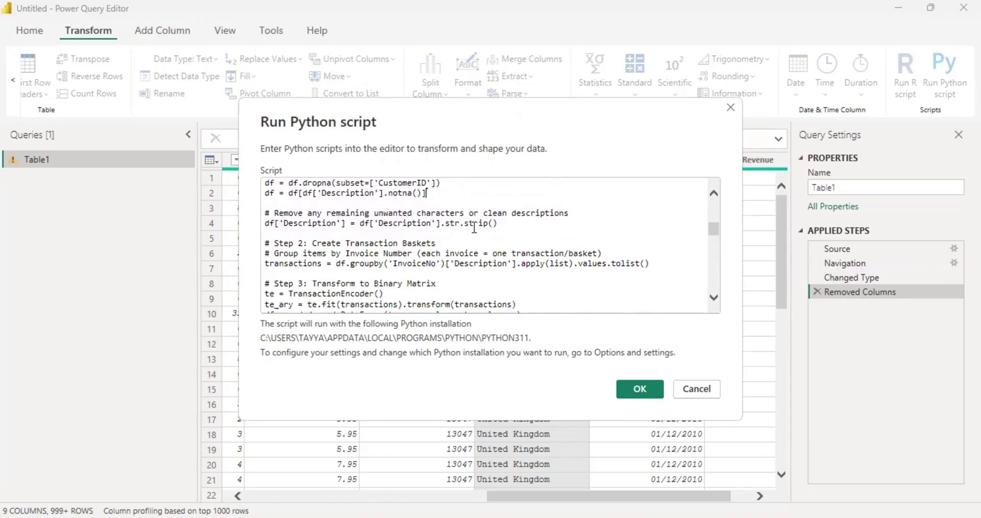
left_click(530, 222)
left_click_drag(531, 221, 375, 224)
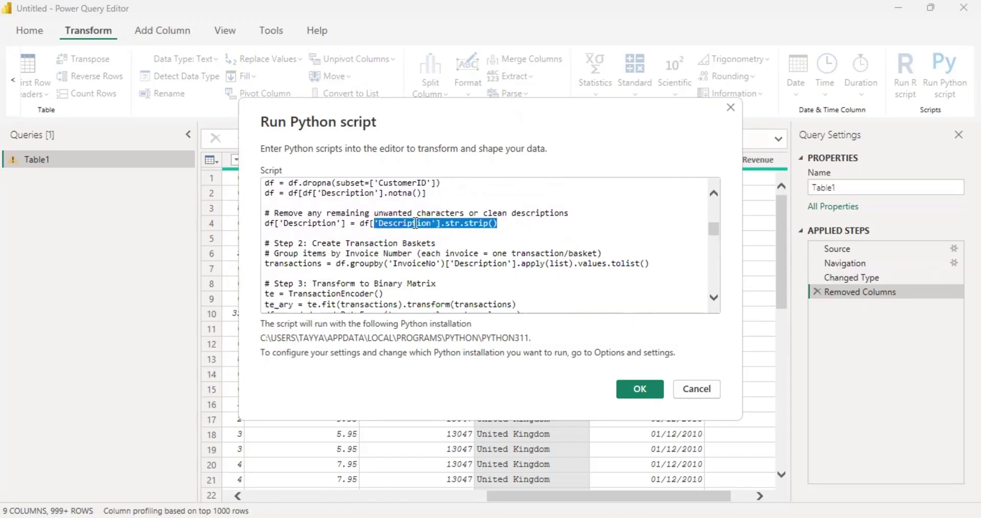
left_click(512, 223)
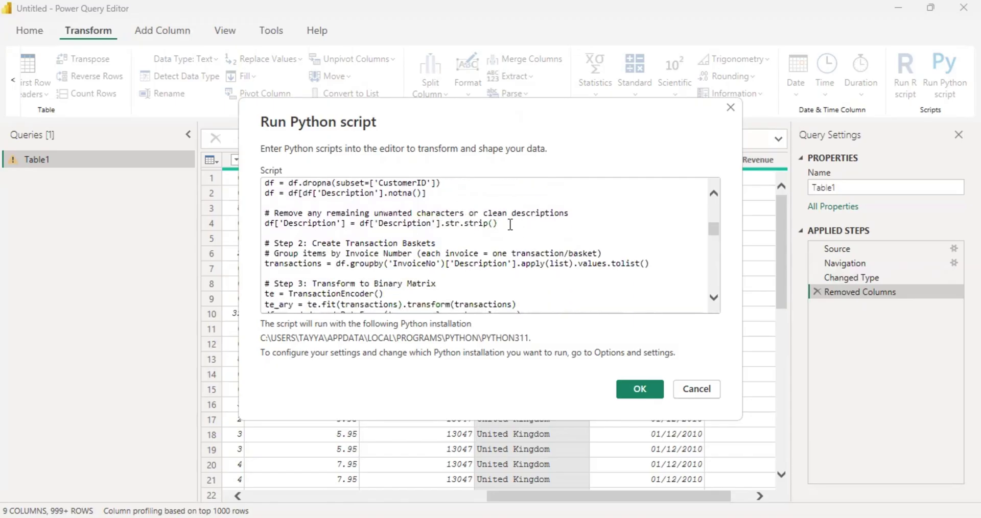
left_click_drag(510, 223, 374, 203)
scroll(405, 222, "down", 1)
scroll(470, 229, "down", 1)
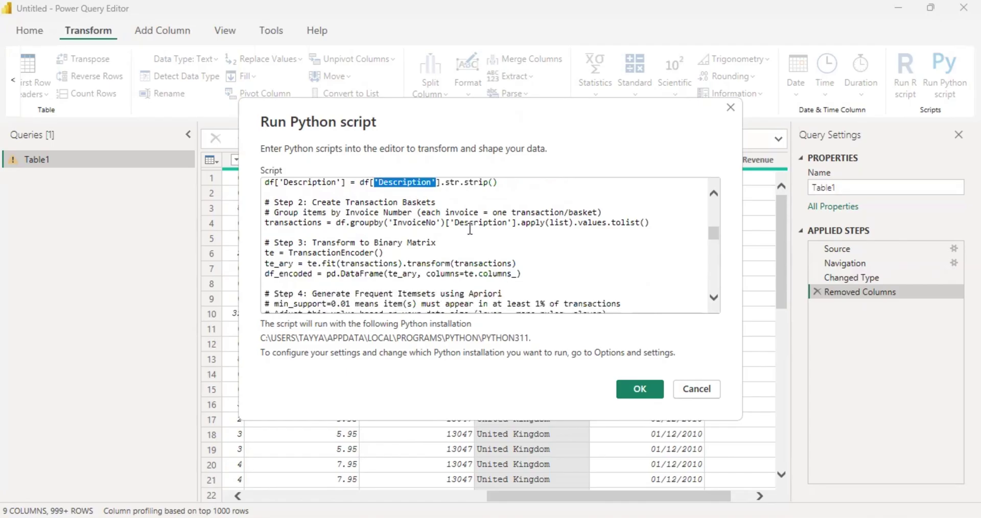
Examine the Step 2 code that groups 'Description' items by 'InvoiceNo' into transaction baskets
left_click(443, 201)
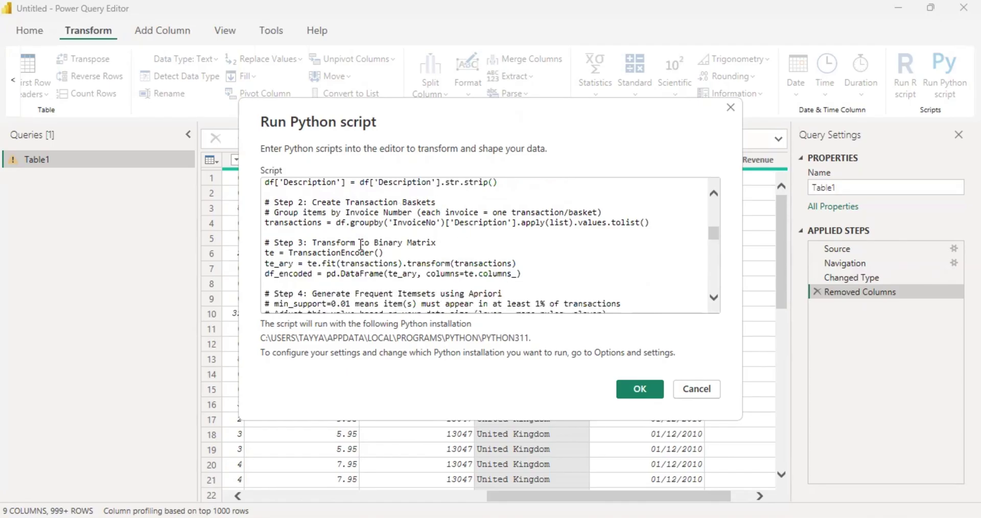
left_click_drag(350, 222, 512, 223)
left_click(435, 221)
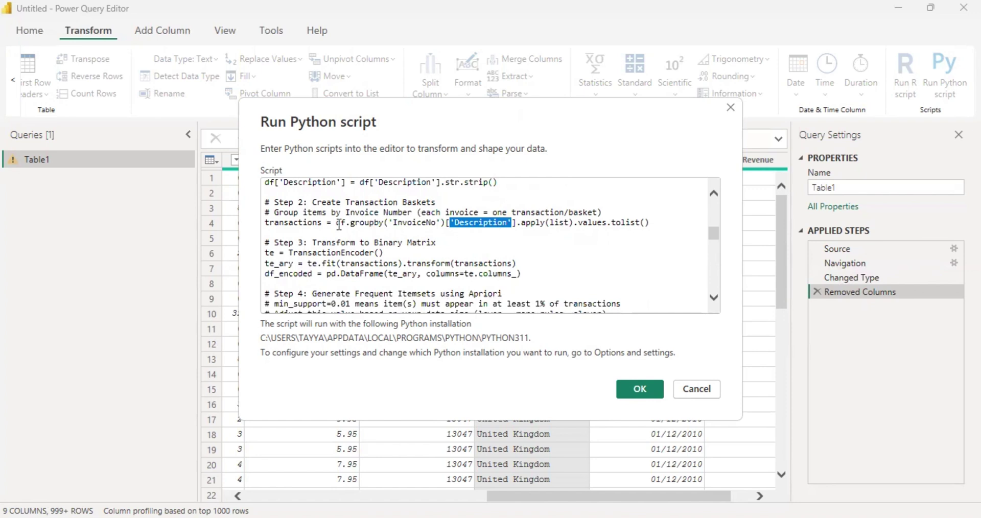
left_click(455, 203)
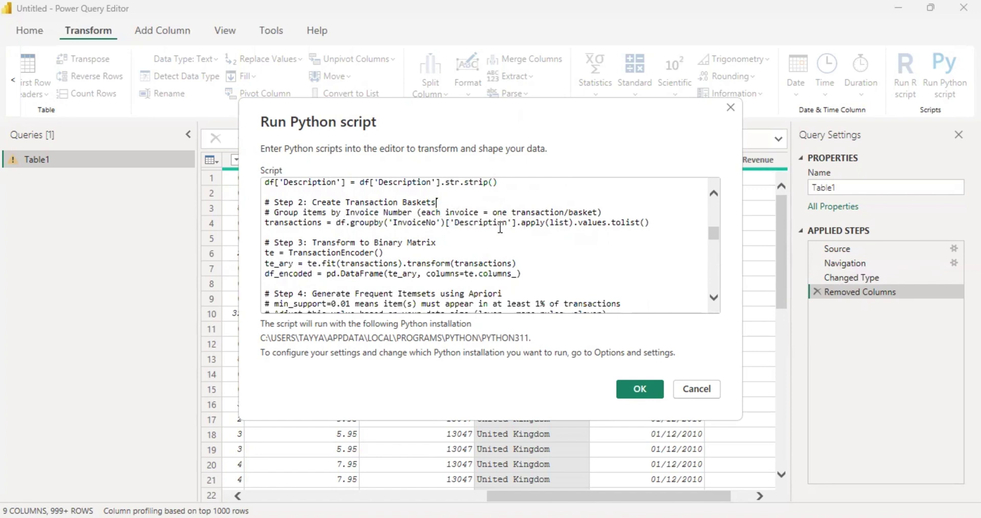
double_click(373, 223)
double_click(481, 224)
double_click(412, 223)
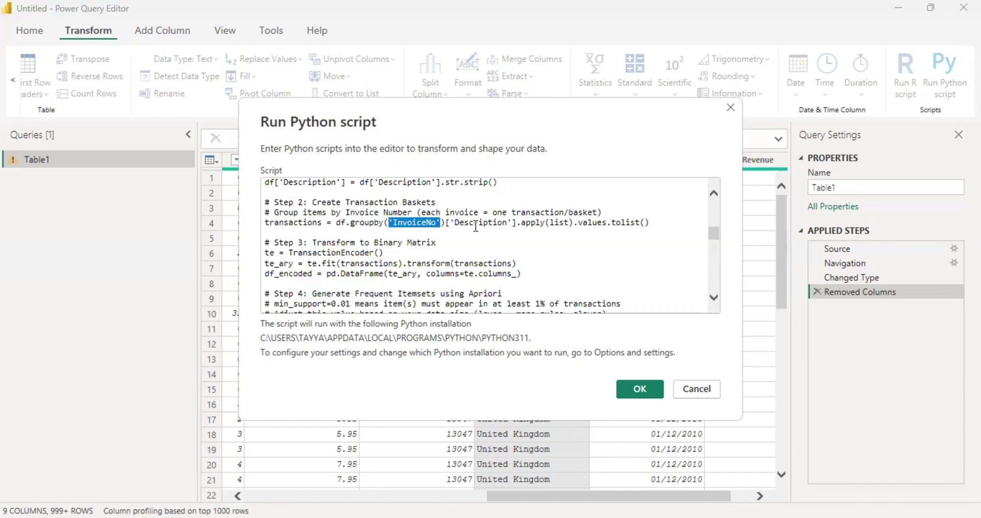
left_click(647, 225)
scroll(445, 234, "down", 1)
scroll(445, 234, "up", 1)
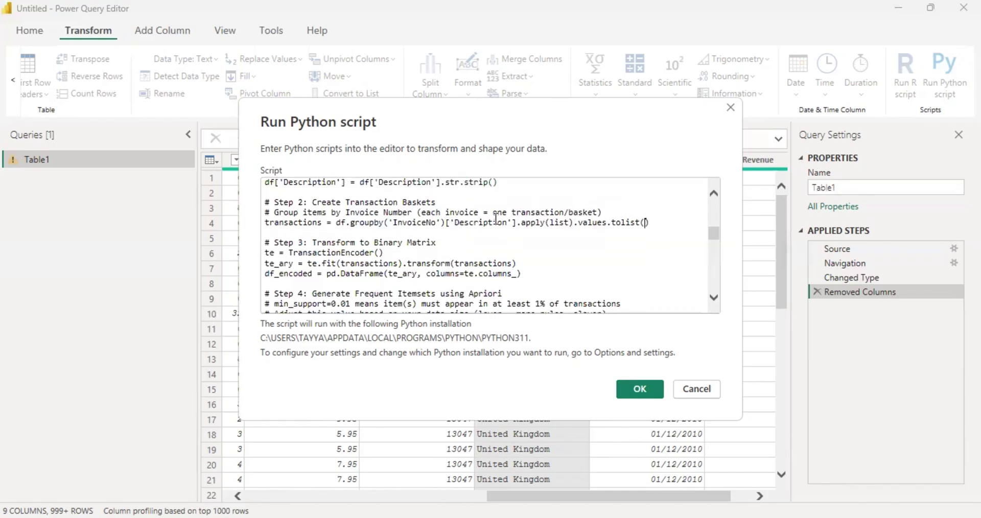
left_click_drag(445, 213, 564, 207)
left_click(598, 209)
scroll(467, 224, "down", 2)
scroll(462, 228, "up", 1)
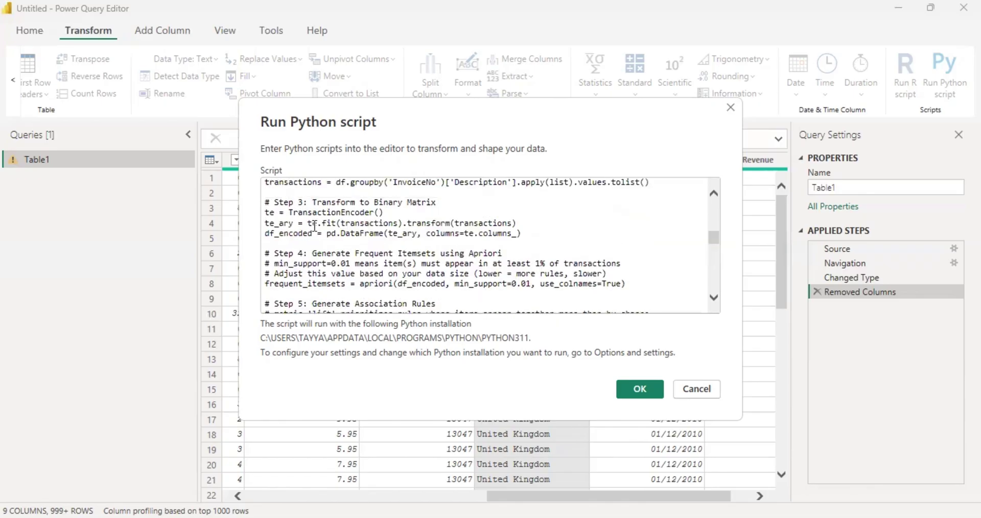
Examine the Step 3 code that transforms the transactions into a binary matrix with TransactionEncoder
scroll(395, 214, "up", 6)
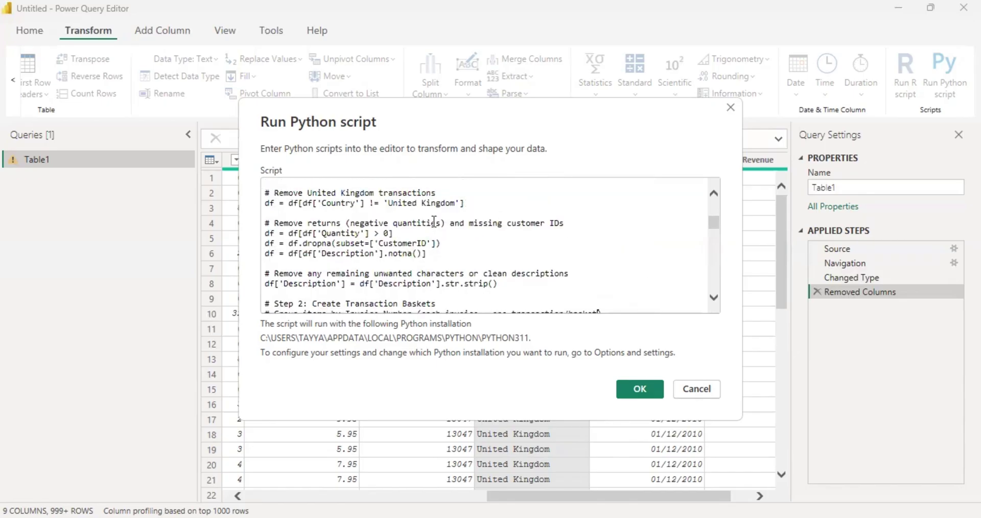
scroll(410, 230, "down", 6)
scroll(409, 230, "down", 4)
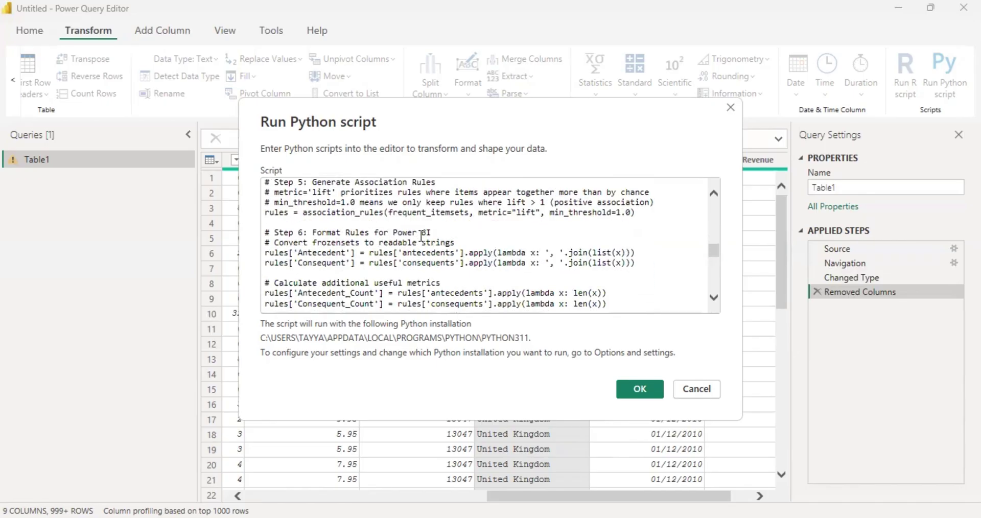
scroll(450, 234, "up", 3)
scroll(450, 234, "down", 1)
scroll(449, 234, "up", 3)
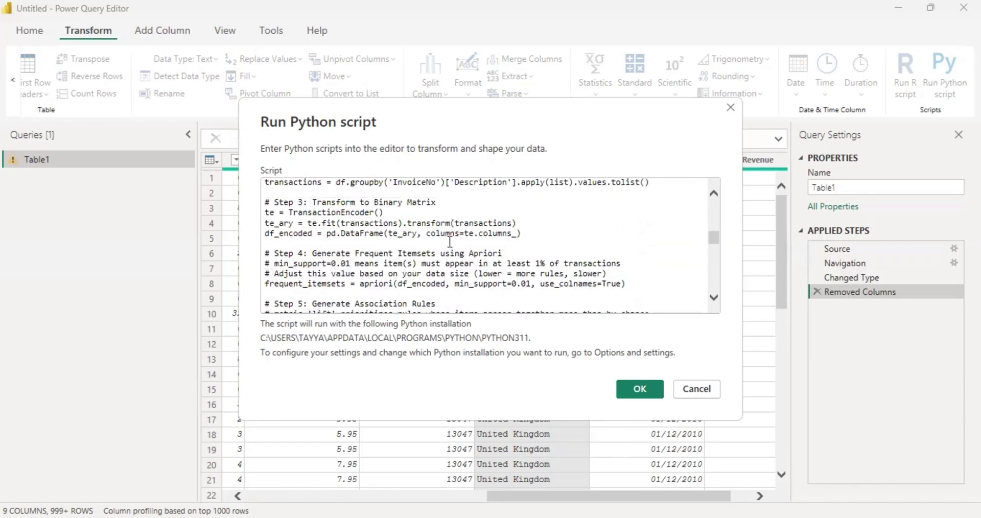
double_click(324, 212)
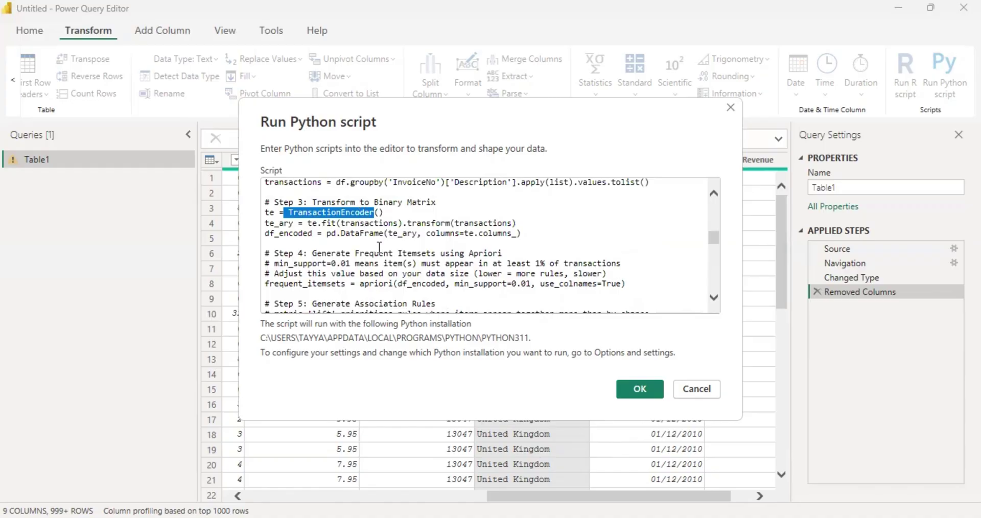
scroll(381, 233, "down", 1)
double_click(375, 204)
scroll(393, 222, "down", 1)
scroll(401, 228, "up", 1)
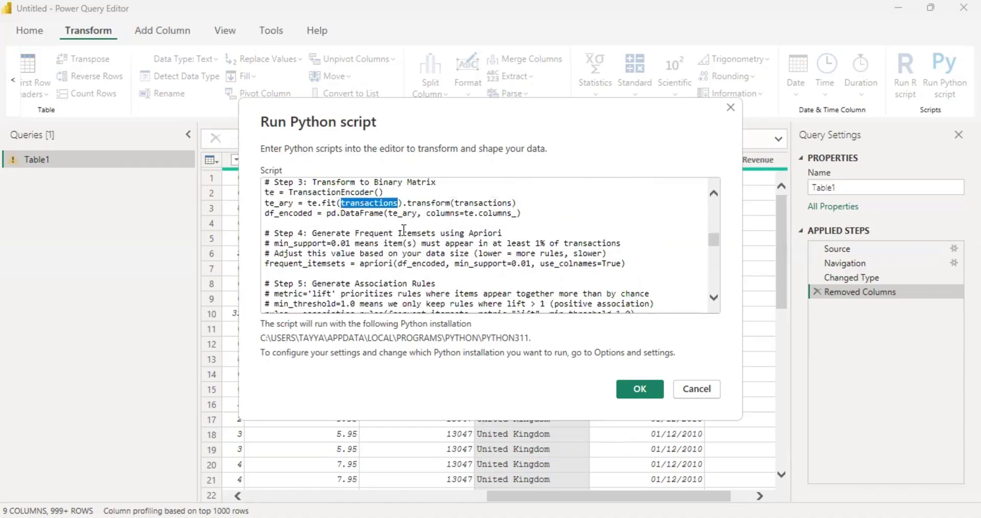
Examine the Step 4 Apriori code for frequent itemsets, focusing on its min_support parameter and explanatory comments
scroll(432, 230, "down", 1)
scroll(557, 231, "down", 2)
scroll(516, 224, "up", 1)
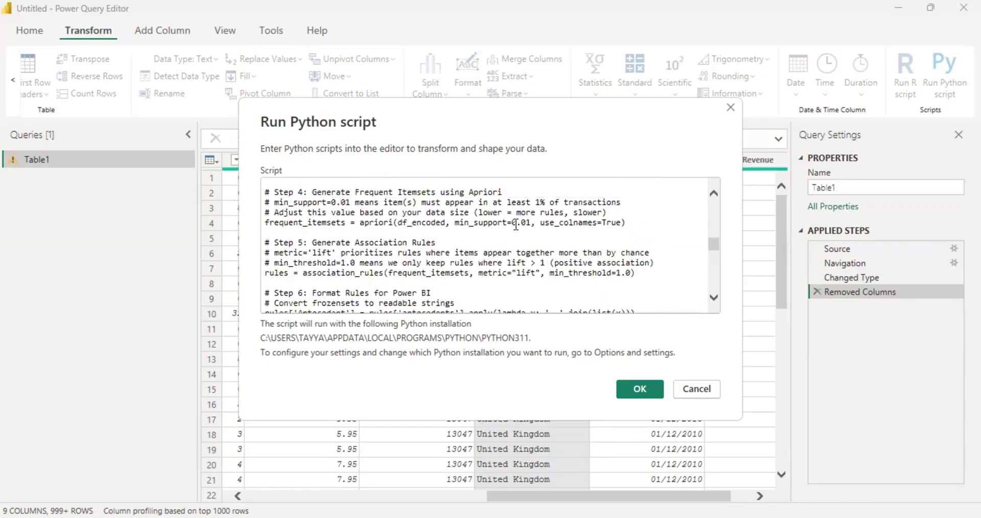
left_click_drag(512, 223, 542, 202)
scroll(535, 213, "down", 1)
scroll(525, 225, "up", 4)
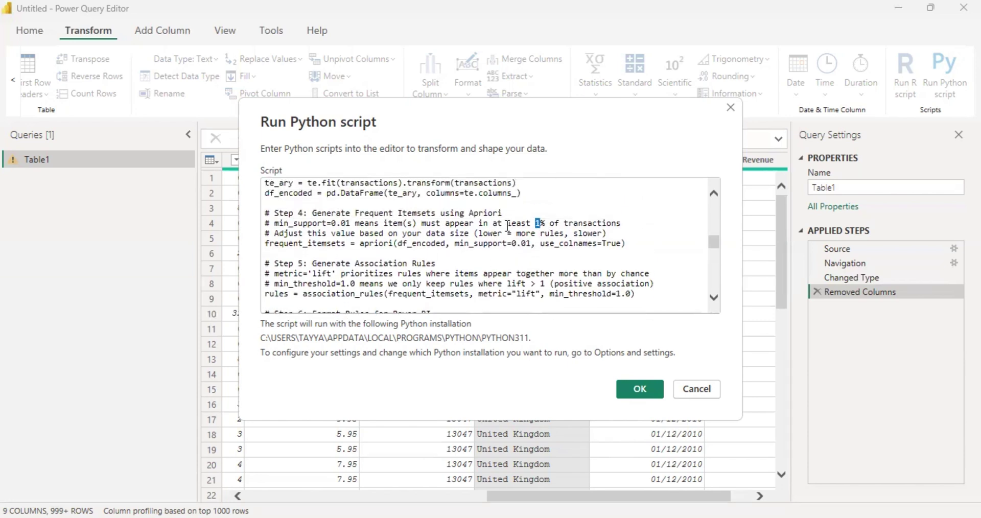
left_click_drag(512, 243, 532, 243)
scroll(472, 266, "down", 2)
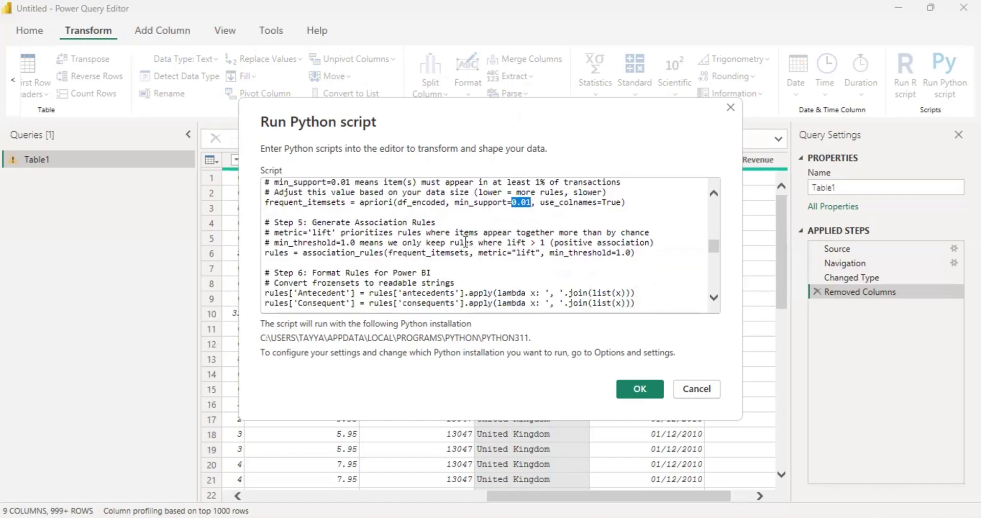
Examine the Step 5 association rules code and the Step 6 formatting, rounding and sorting code through the final_rules output
scroll(517, 249, "down", 1)
left_click(486, 250)
scroll(485, 250, "down", 2)
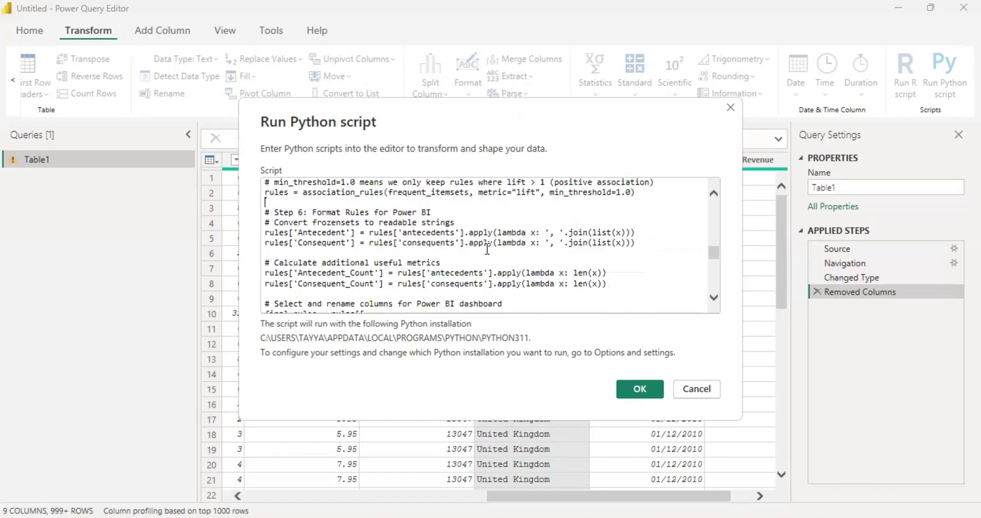
scroll(385, 247, "up", 2)
scroll(352, 229, "down", 1)
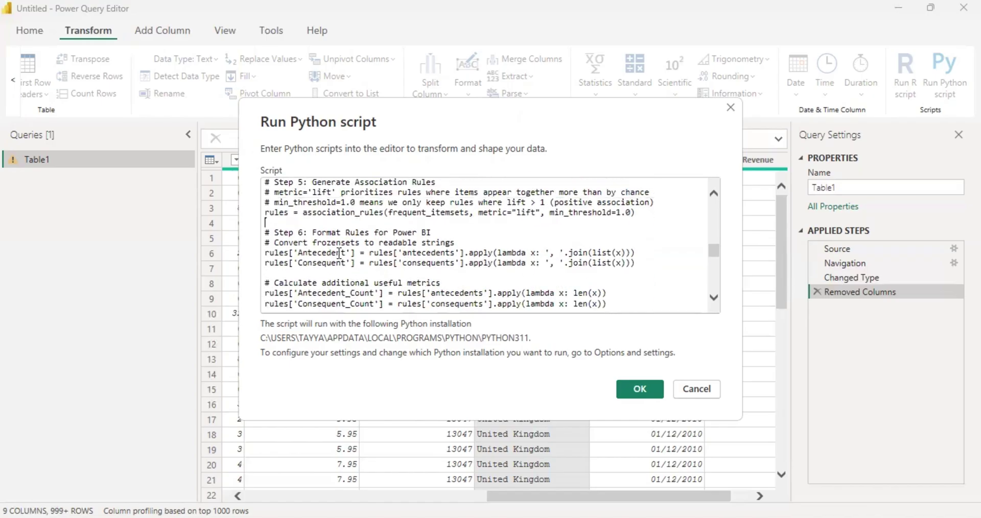
scroll(357, 235, "down", 2)
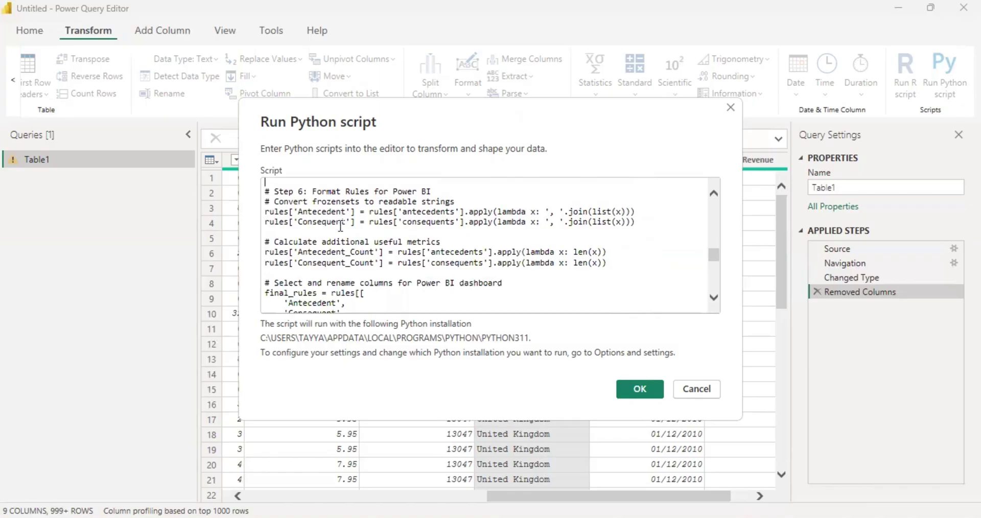
scroll(322, 219, "down", 5)
scroll(308, 217, "up", 1)
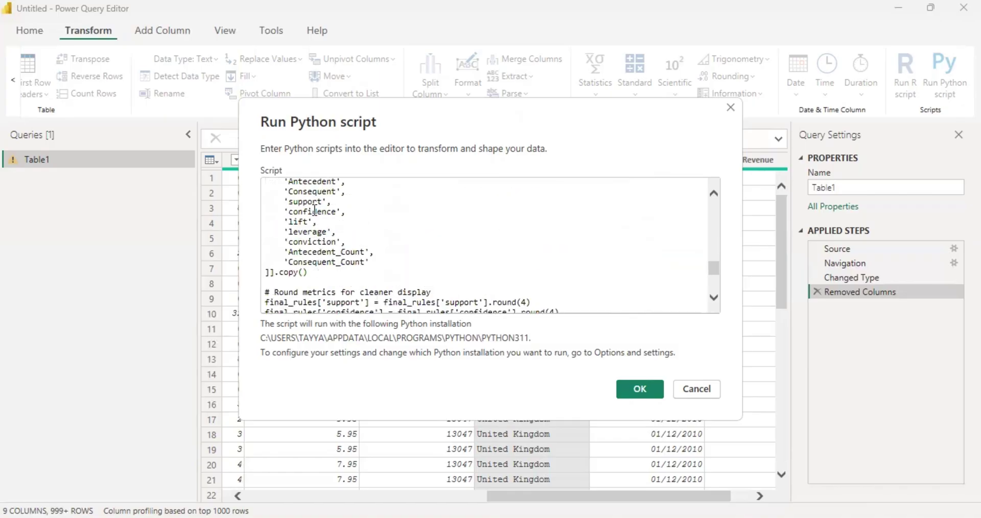
scroll(401, 253, "down", 3)
scroll(489, 254, "down", 2)
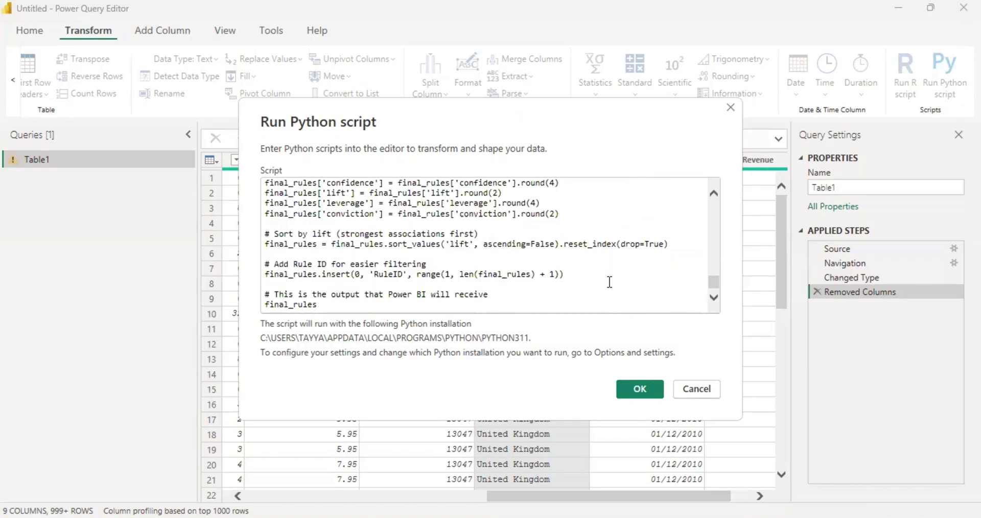
Run the Python script on Table1 and save the privacy settings with Privacy Levels checks ignored for this file
left_click(638, 390)
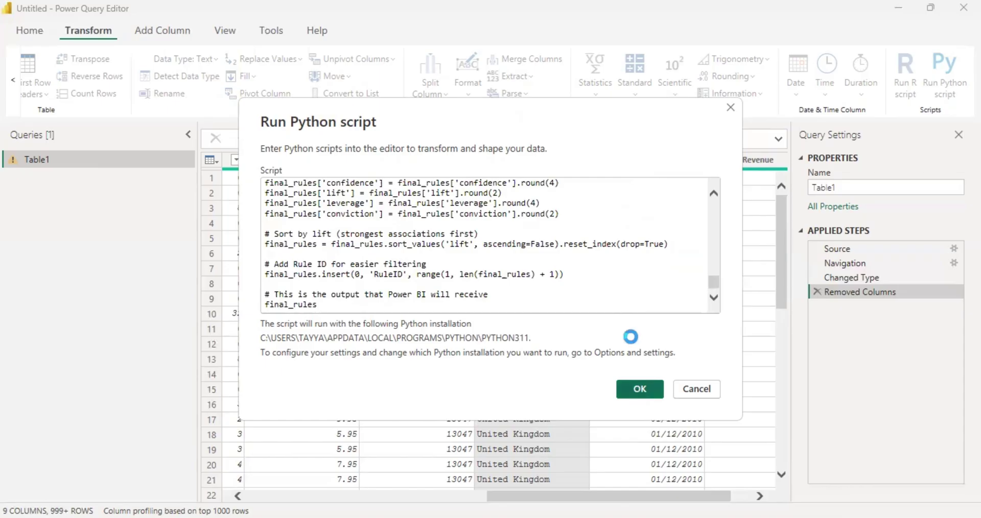
left_click(428, 162)
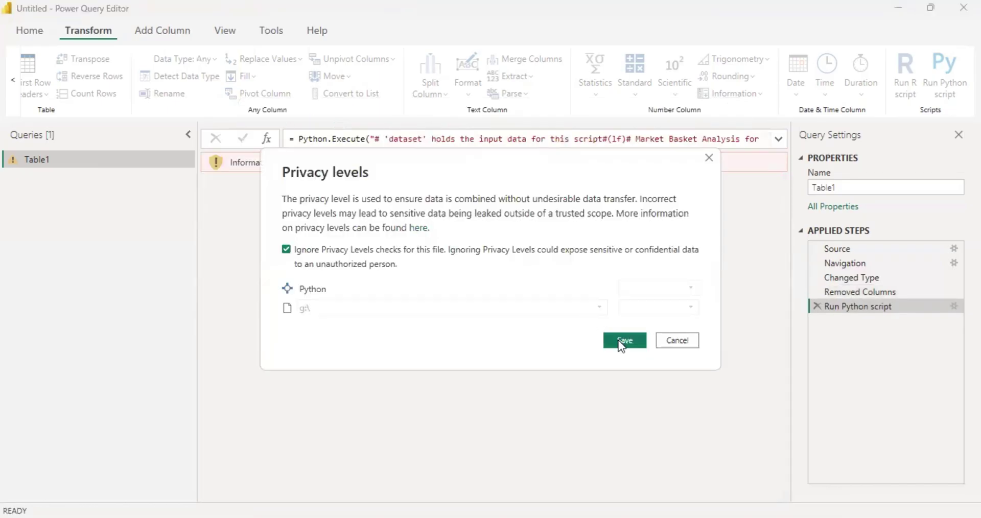
key("Return")
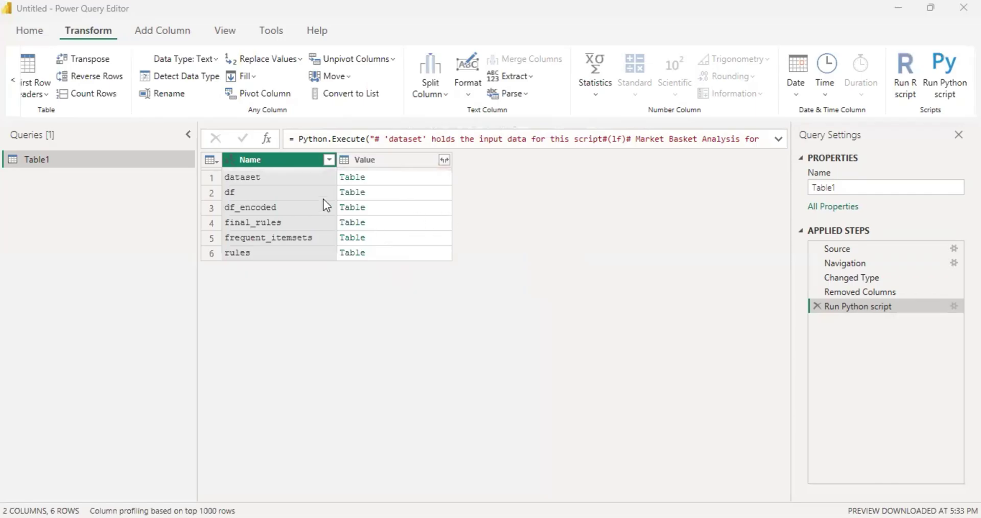
Review the names of the script's output tables and open the final_rules table
left_click(277, 182)
left_click(274, 194)
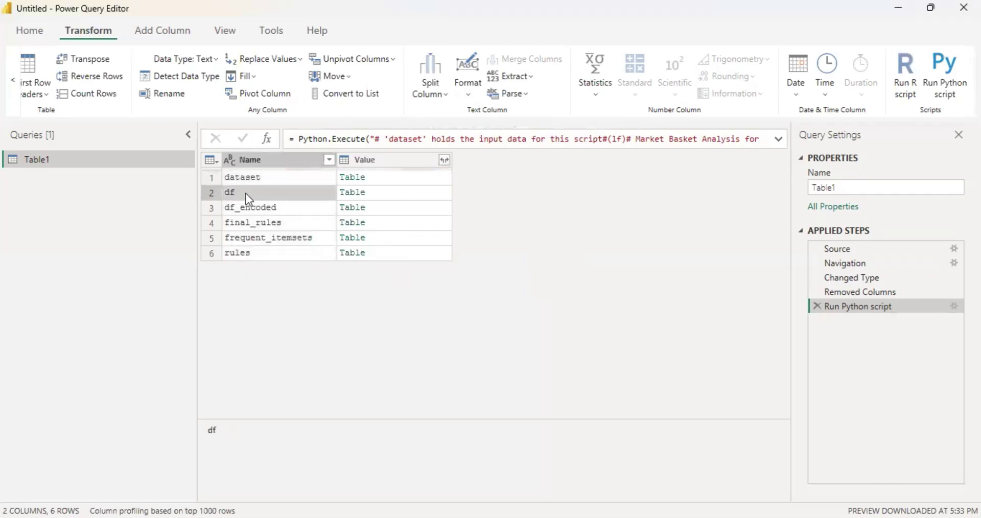
key("Up")
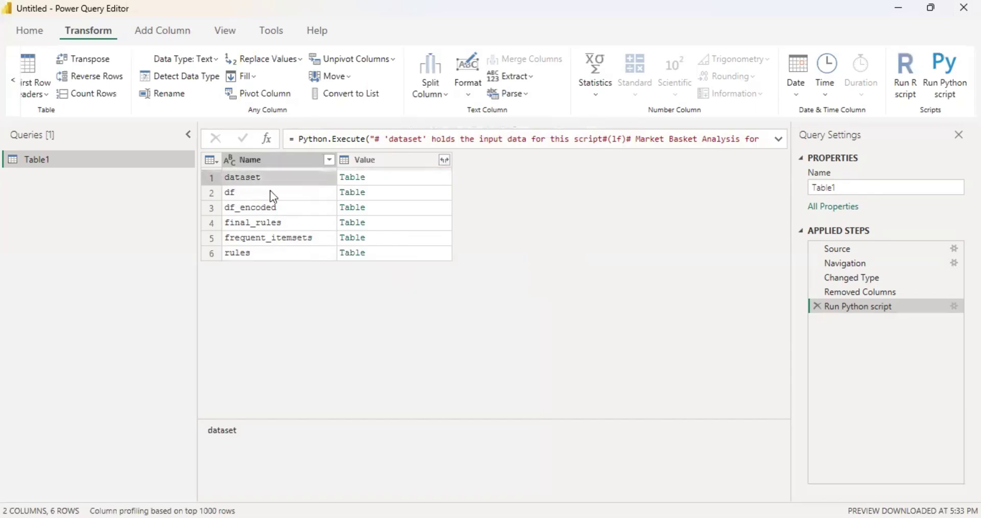
key("Down")
key("Down")
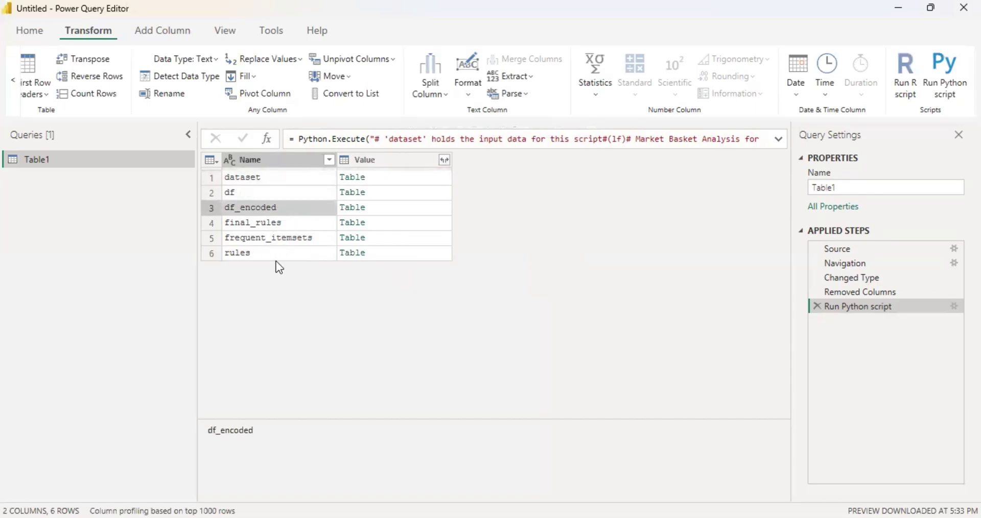
left_click(290, 223)
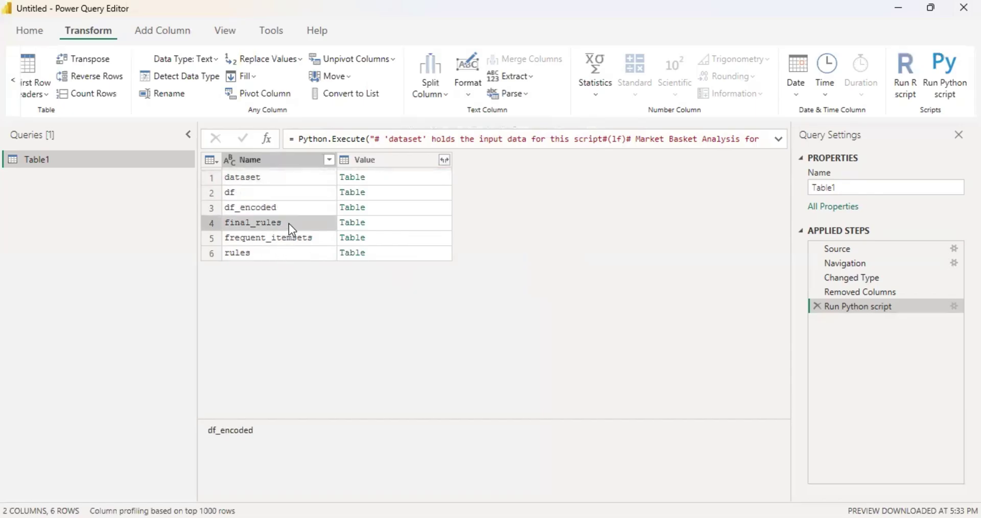
left_click(397, 222)
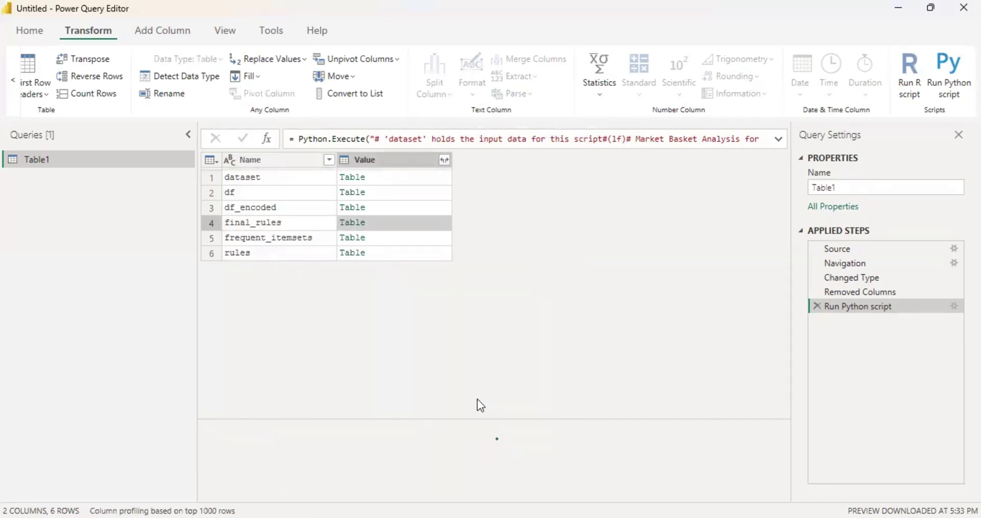
left_click(354, 222)
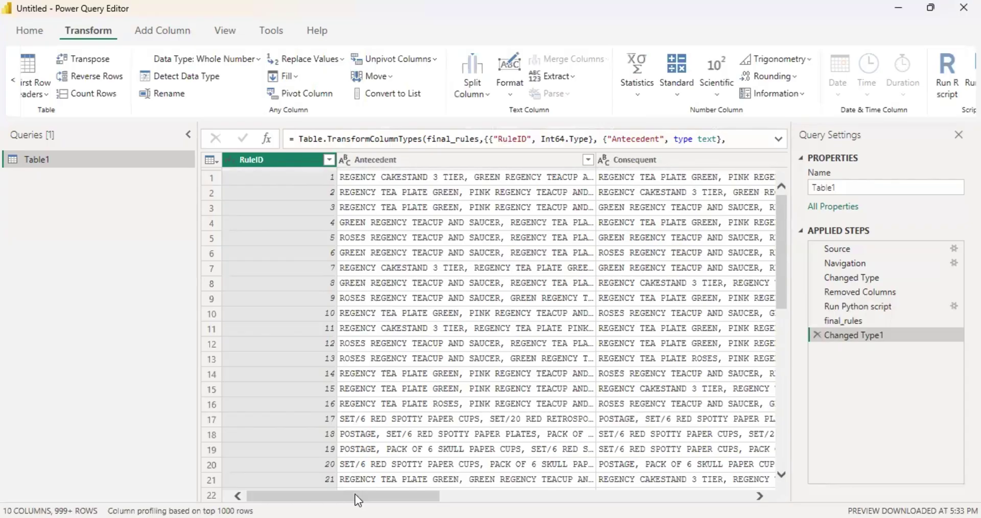
Examine the final_rules columns from the antecedents and consequents through support, confidence, lift, leverage and conviction
left_click_drag(355, 495, 289, 495)
left_click_drag(369, 495, 526, 492)
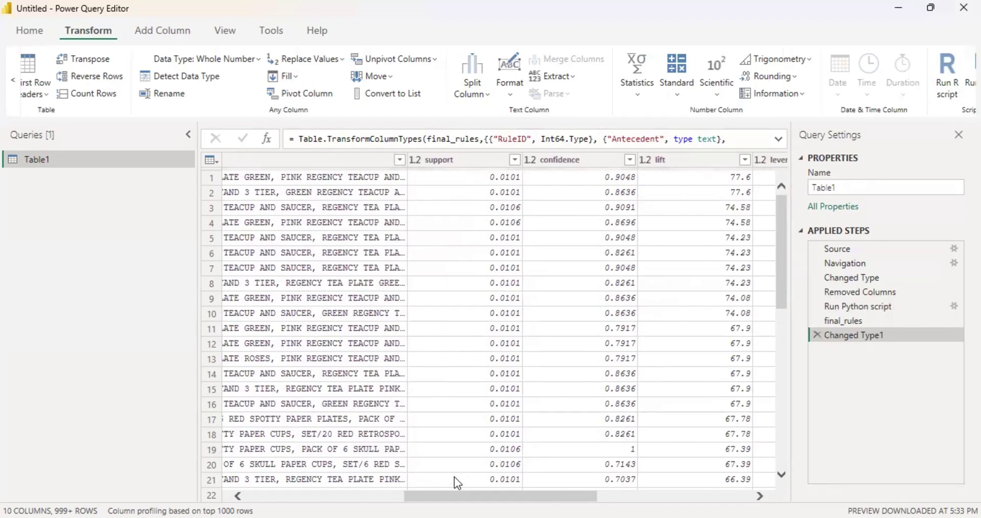
left_click_drag(539, 495, 619, 496)
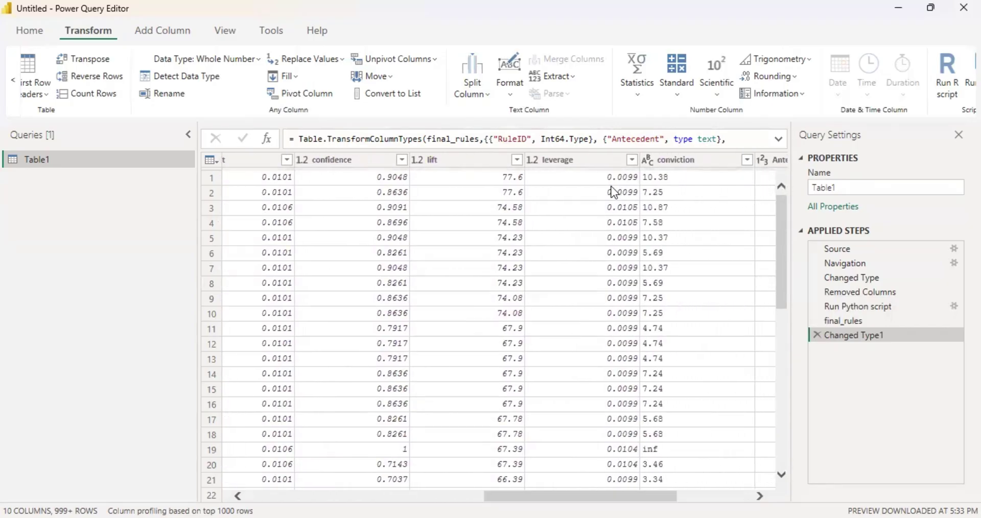
Examine the final_rules output across its columns, from RuleID, Antecedent and Consequent through the metrics to Antecedent_Count and Consequent_Count
left_click_drag(566, 492, 217, 485)
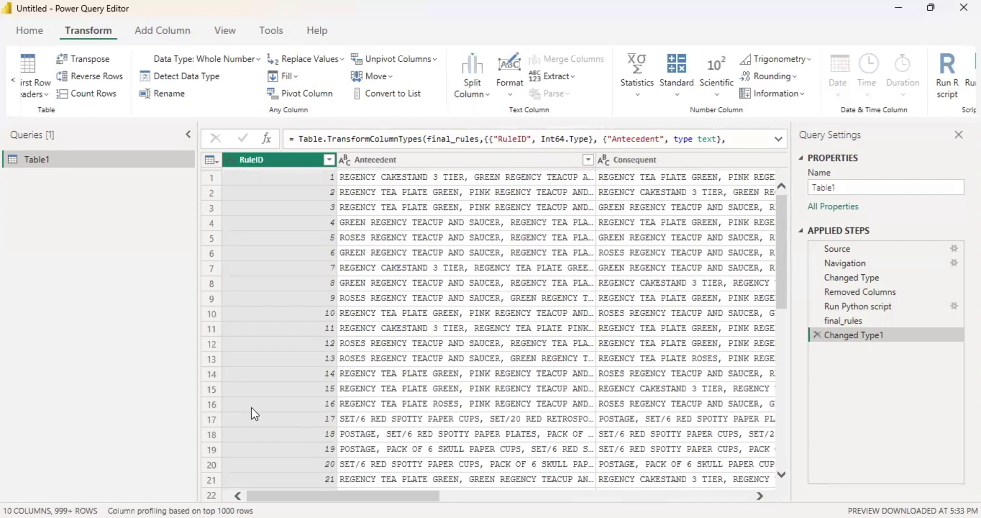
left_click_drag(360, 494, 679, 496)
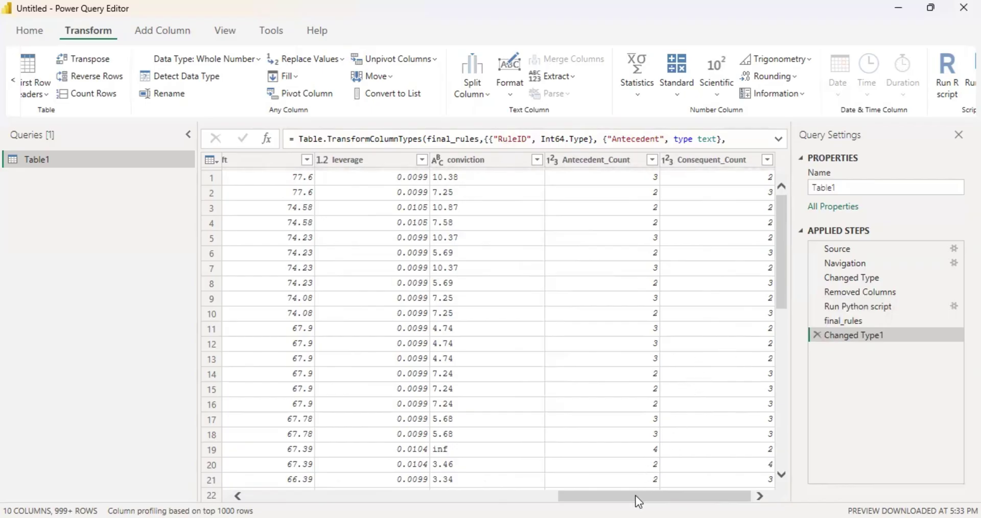
left_click_drag(636, 495, 307, 494)
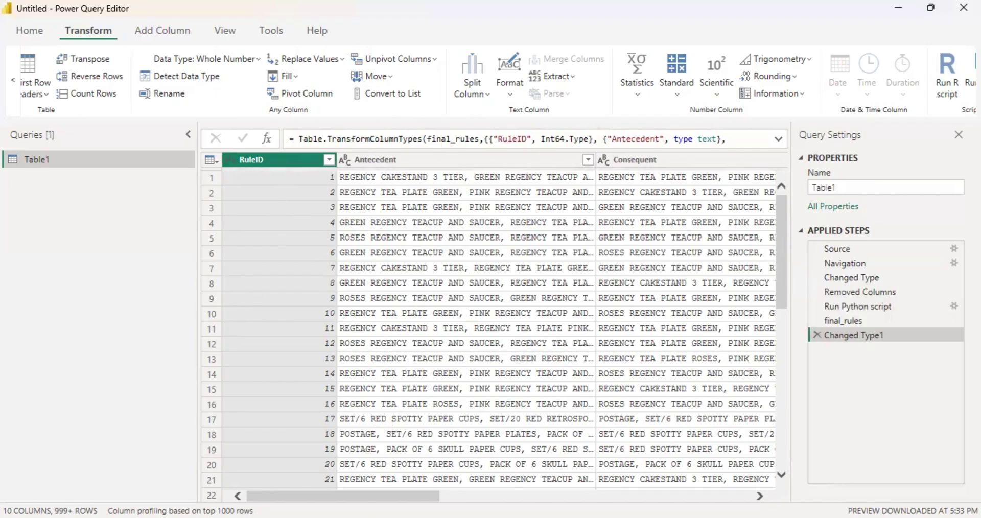
scroll(358, 496, "right", 3)
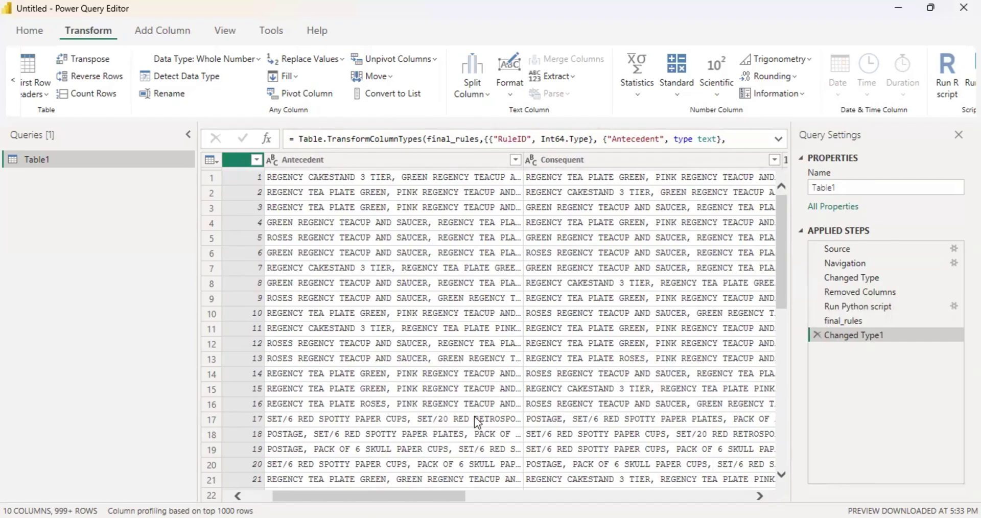
scroll(451, 496, "right", 3)
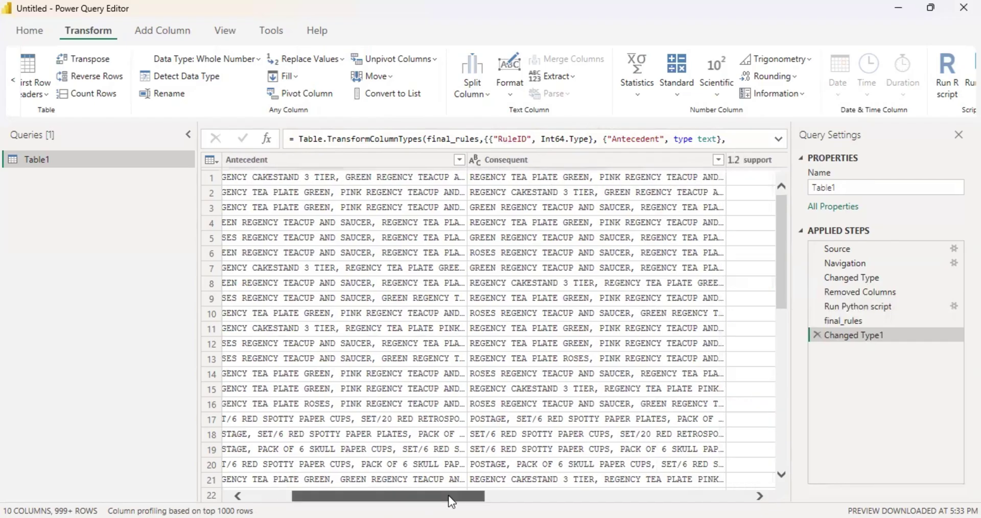
left_click_drag(449, 497, 594, 495)
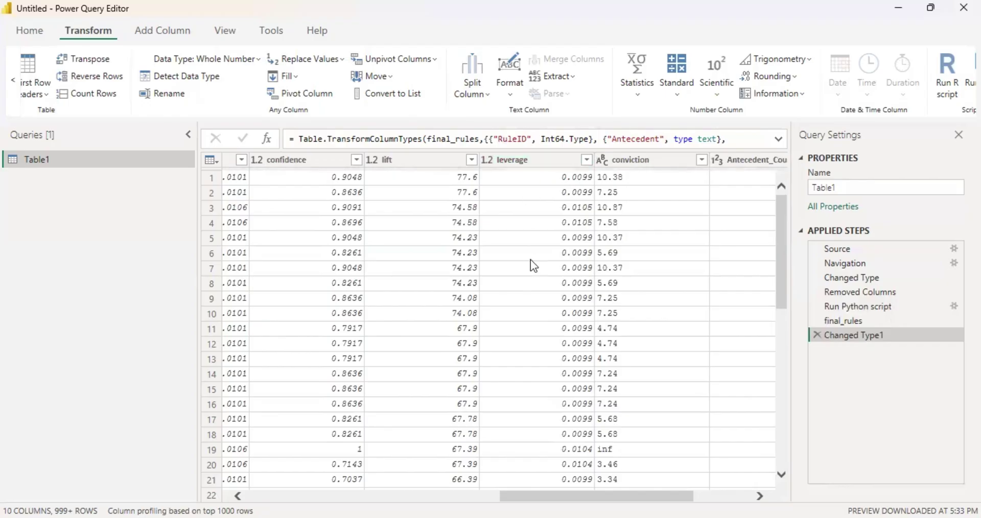
left_click_drag(573, 495, 618, 495)
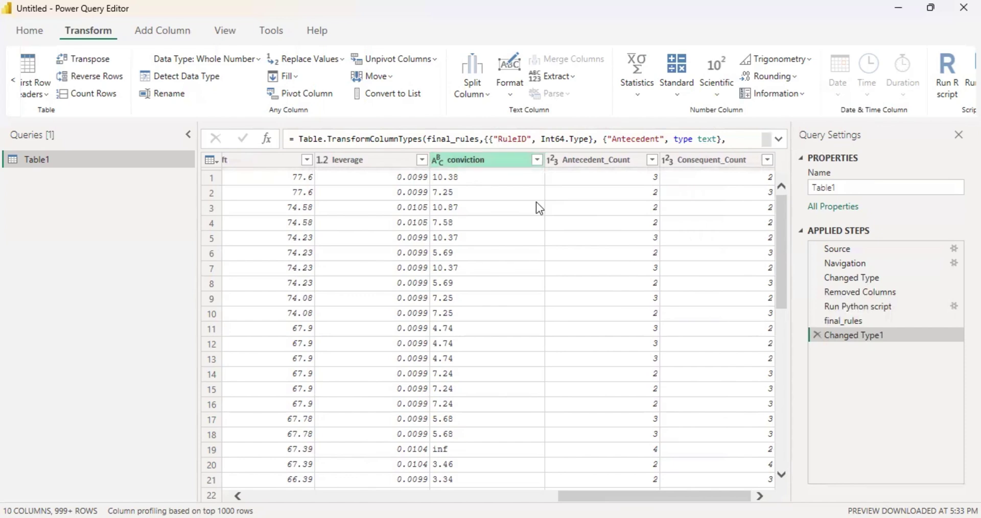
left_click_drag(629, 492, 399, 492)
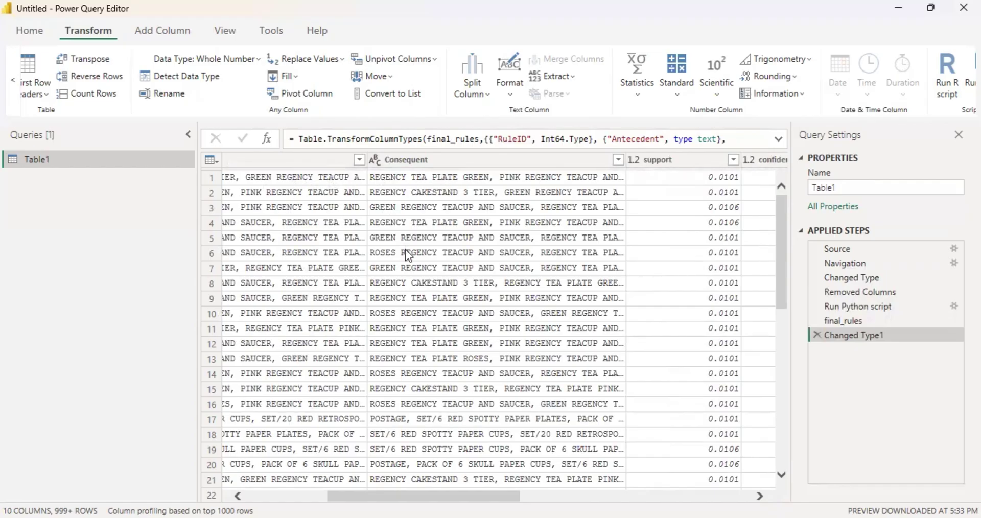
left_click(538, 492)
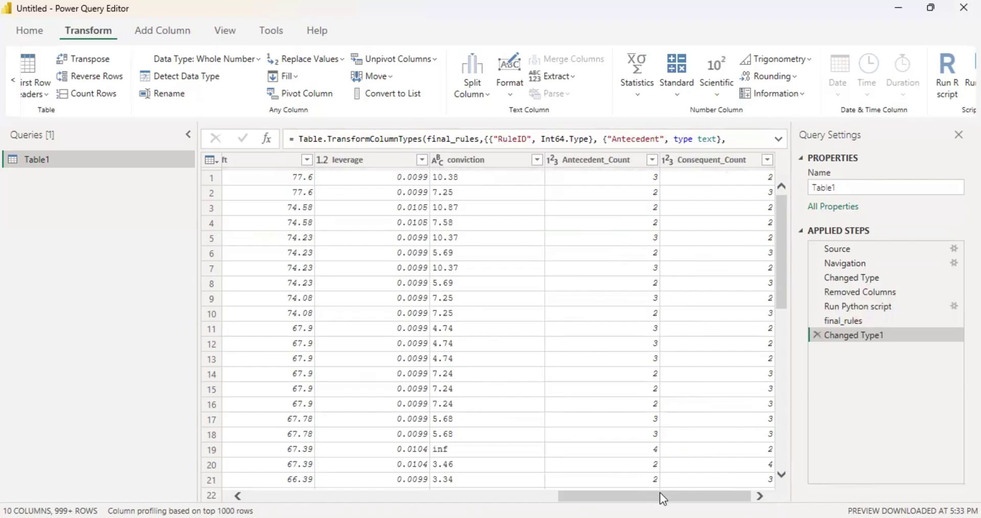
left_click_drag(660, 493, 364, 495)
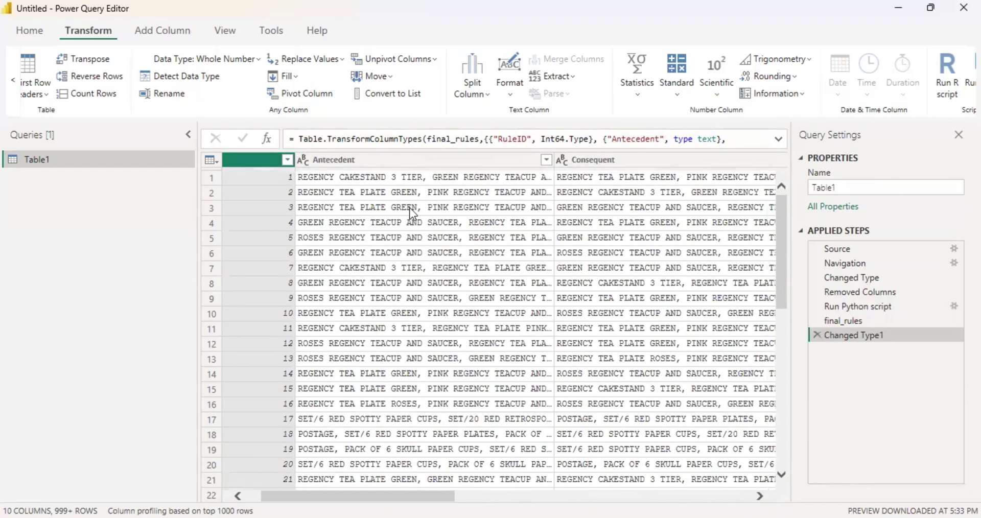
Close the Power Query Editor and apply the changes to load Table1 into the report
left_click(29, 31)
left_click(30, 92)
left_click(96, 117)
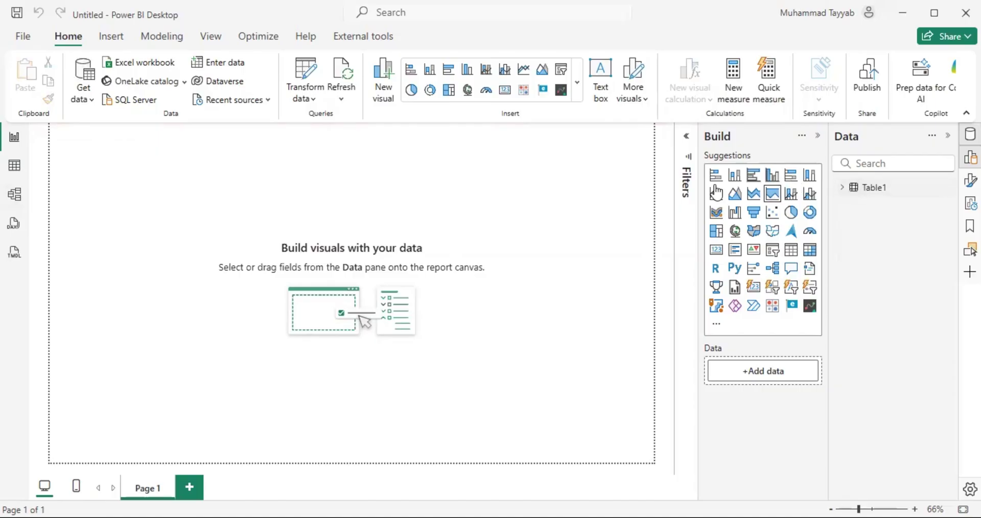
Review the loaded Table1 rows and columns in the table view and return to the report canvas
left_click(12, 167)
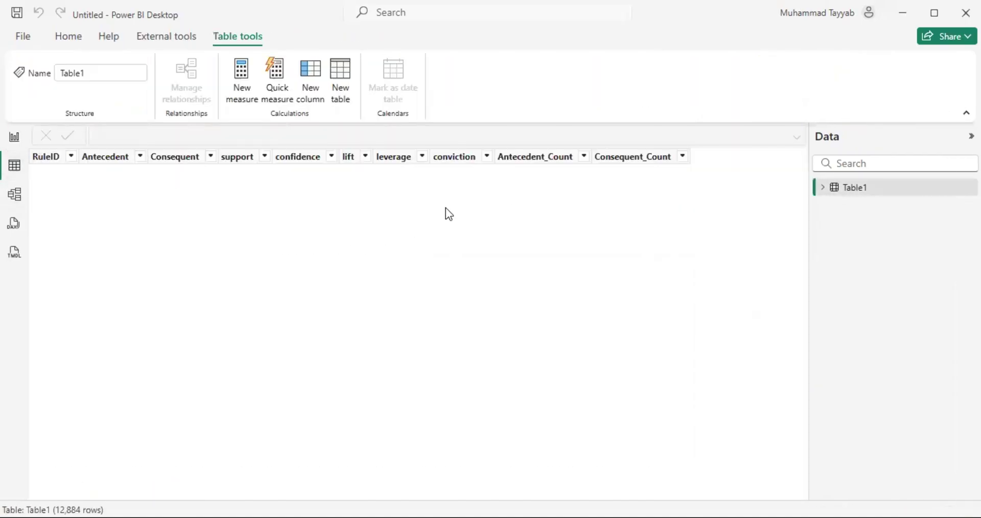
left_click_drag(442, 494, 659, 502)
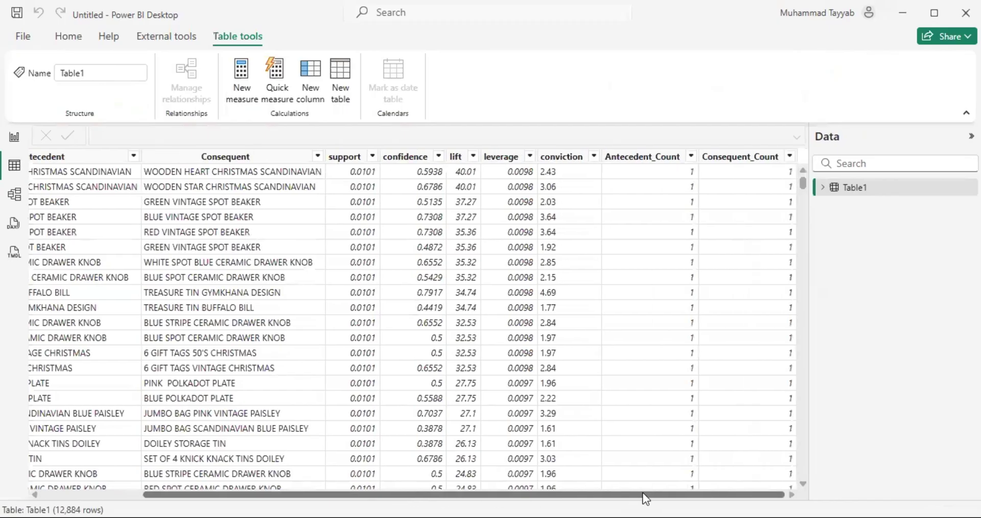
left_click(15, 138)
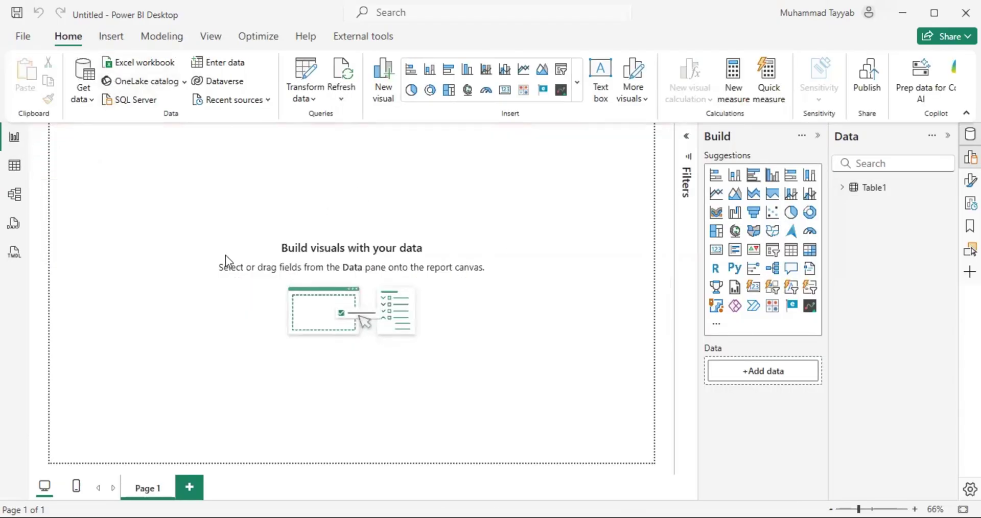
left_click(111, 37)
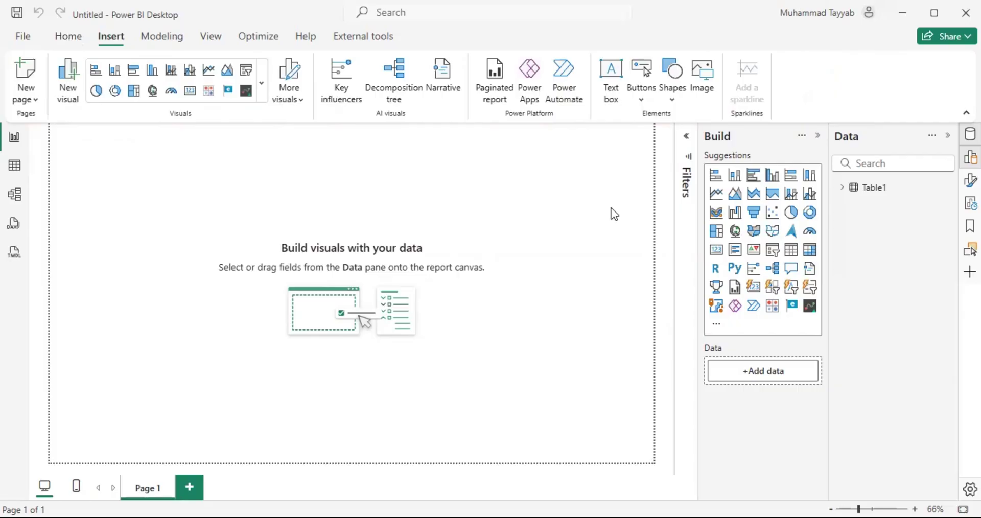
left_click(673, 102)
left_click(713, 149)
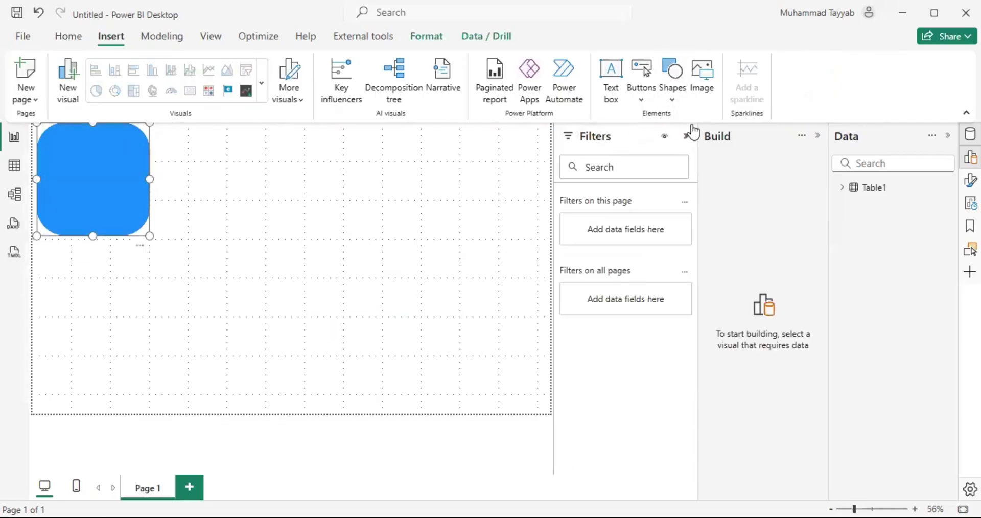
right_click(142, 252)
left_click(187, 262)
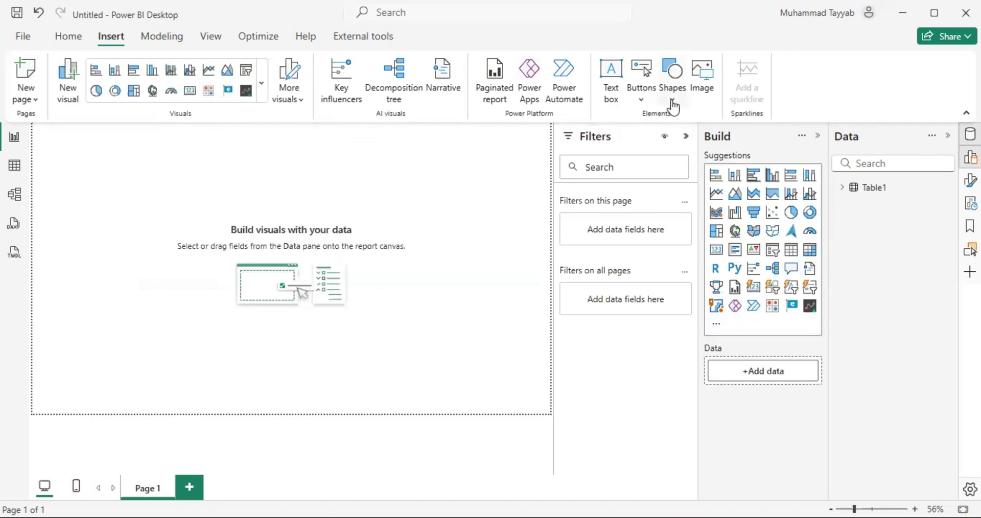
Insert a rectangle shape, collapse the Filters pane and resize the shape into a banner spanning the top of Page 1
left_click(673, 100)
left_click(684, 149)
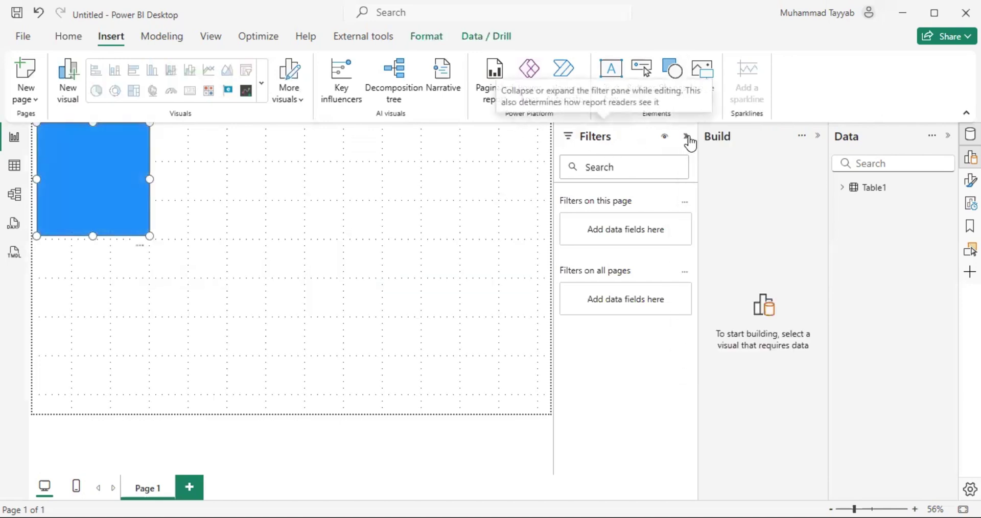
left_click(687, 137)
left_click_drag(122, 255, 132, 187)
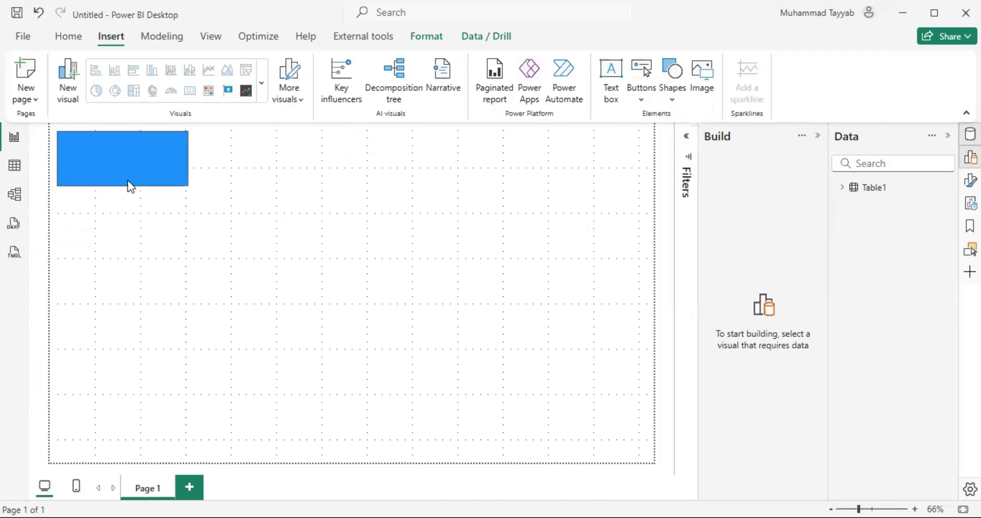
left_click_drag(188, 157, 647, 159)
Round the corners of the banner rectangle to 24 px in its shape style settings
left_click(971, 180)
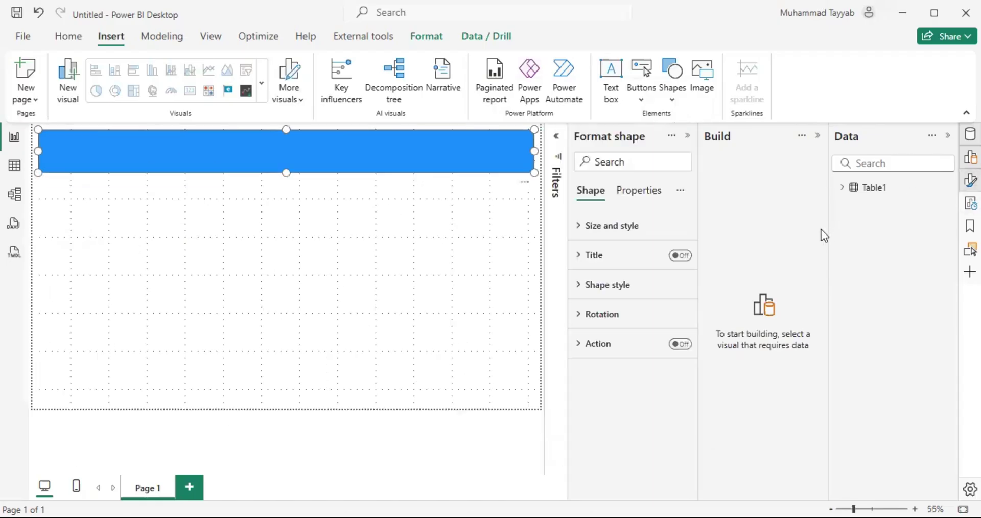
left_click(598, 229)
scroll(639, 322, "down", 4)
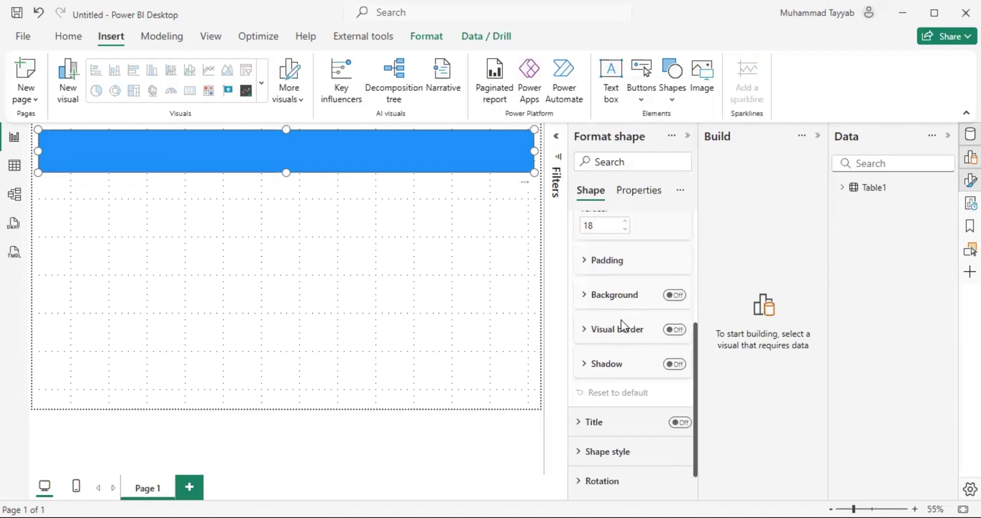
scroll(621, 319, "up", 4)
left_click(605, 228)
left_click(589, 293)
scroll(629, 303, "down", 3)
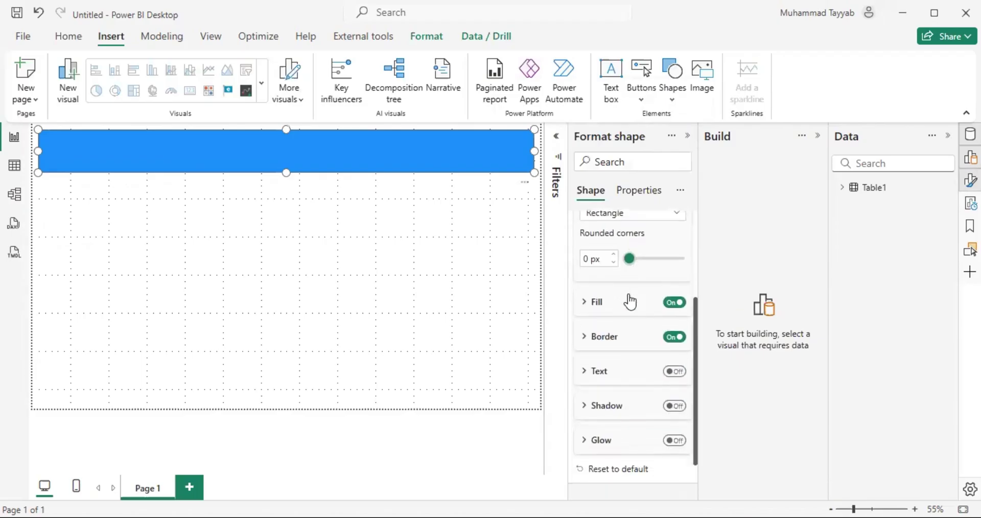
left_click(645, 259)
left_click(477, 214)
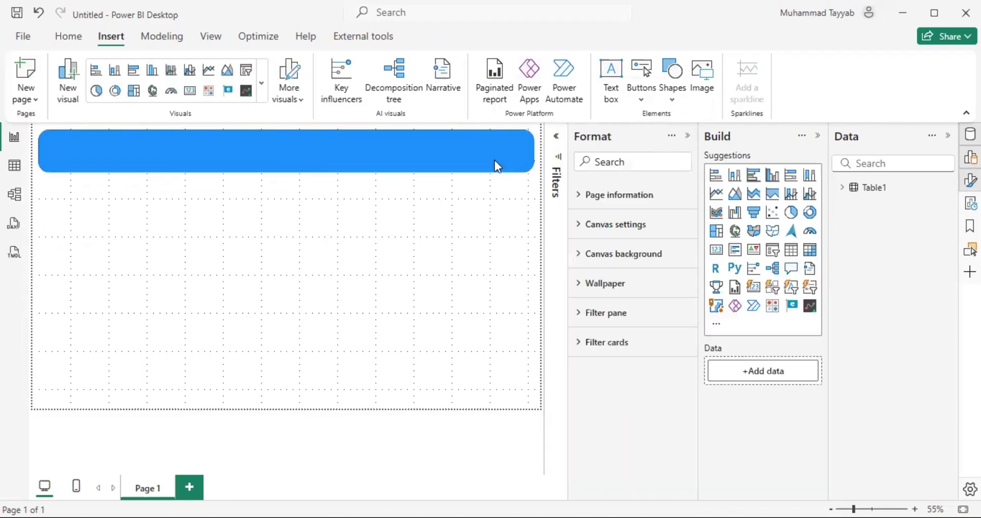
left_click(491, 155)
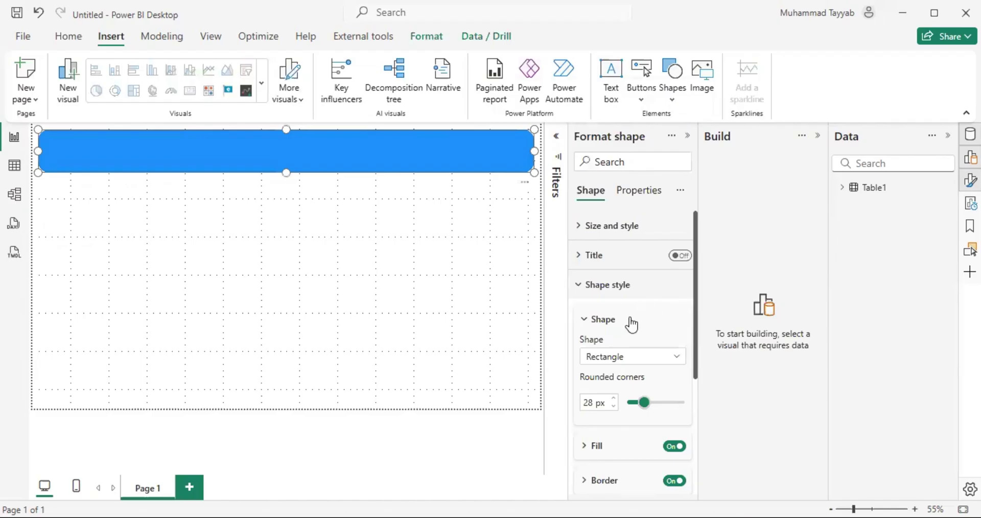
left_click(641, 396)
left_click(616, 404)
left_click(488, 147)
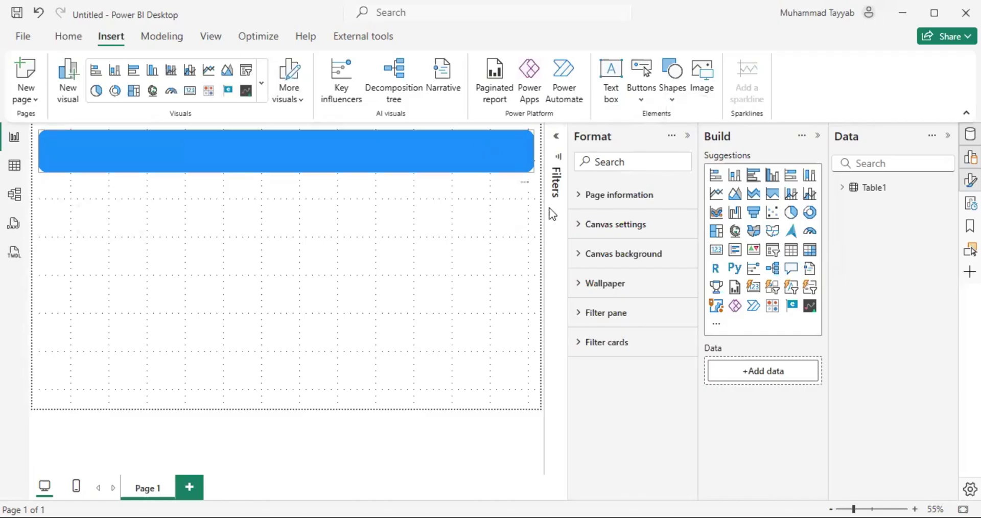
Set the banner rectangle's fill transparency to 70% and close the formatting pane
scroll(618, 327, "down", 3)
scroll(628, 309, "up", 3)
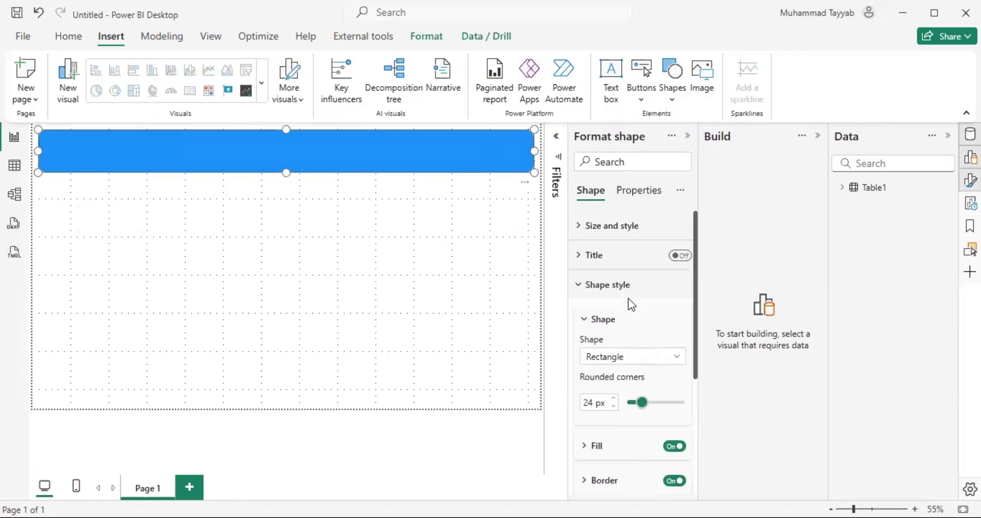
left_click(587, 227)
scroll(634, 304, "down", 5)
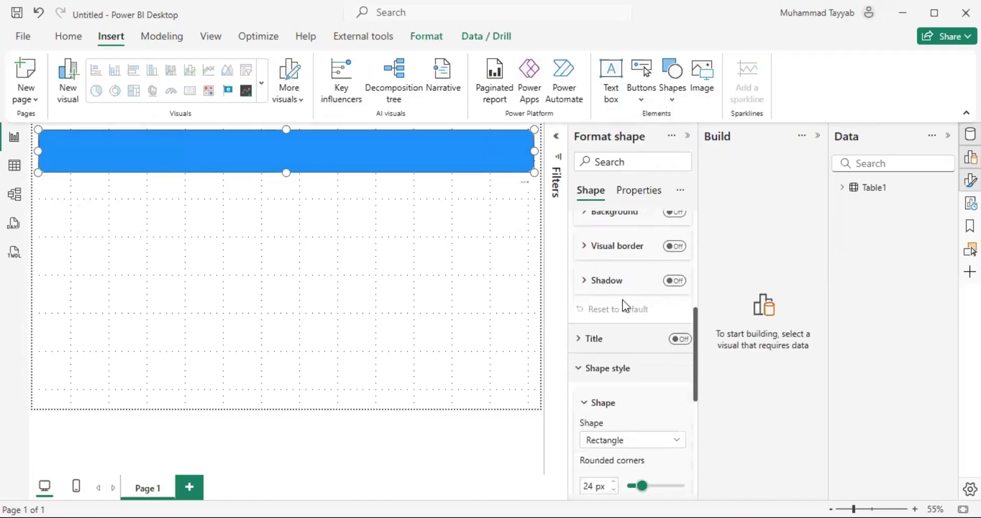
scroll(647, 331, "down", 4)
scroll(613, 340, "up", 2)
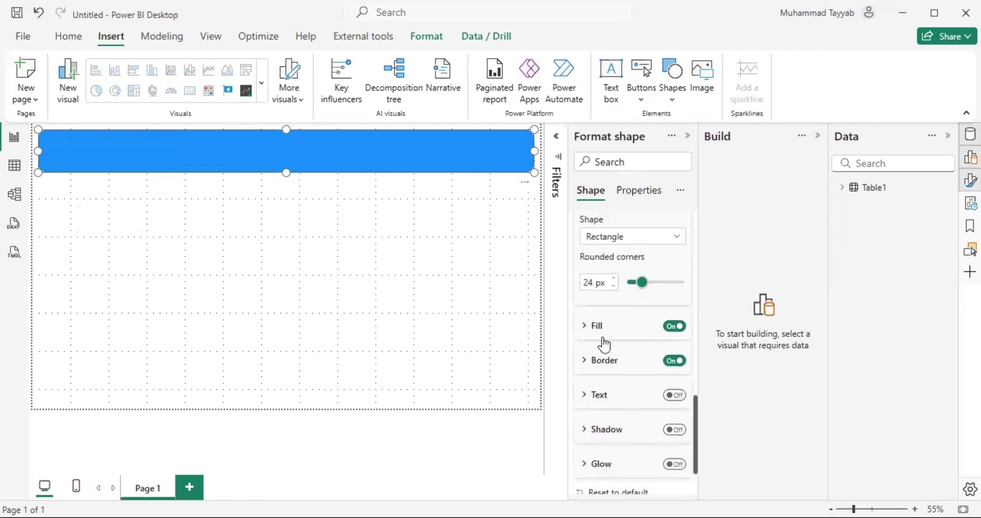
left_click(615, 327)
left_click_drag(656, 410, 670, 410)
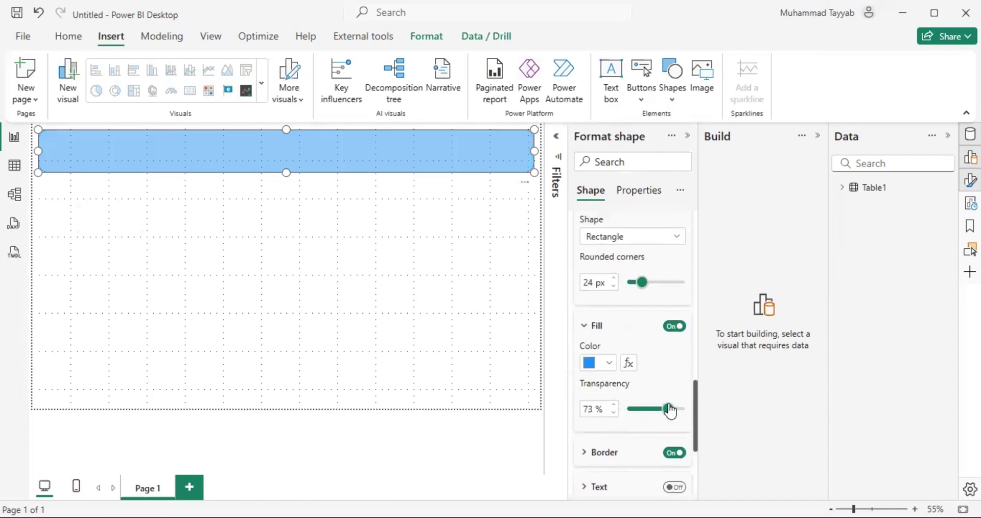
left_click(615, 413)
left_click(439, 313)
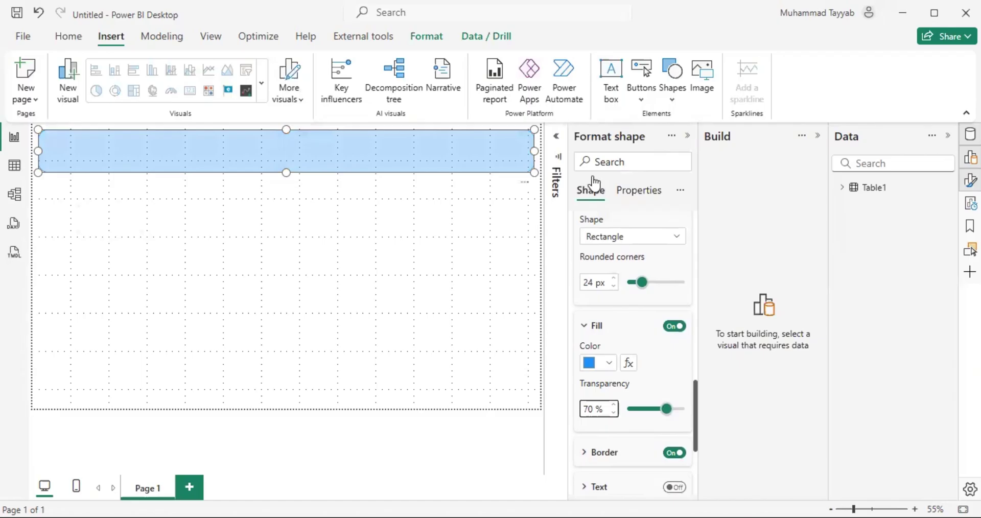
left_click(688, 135)
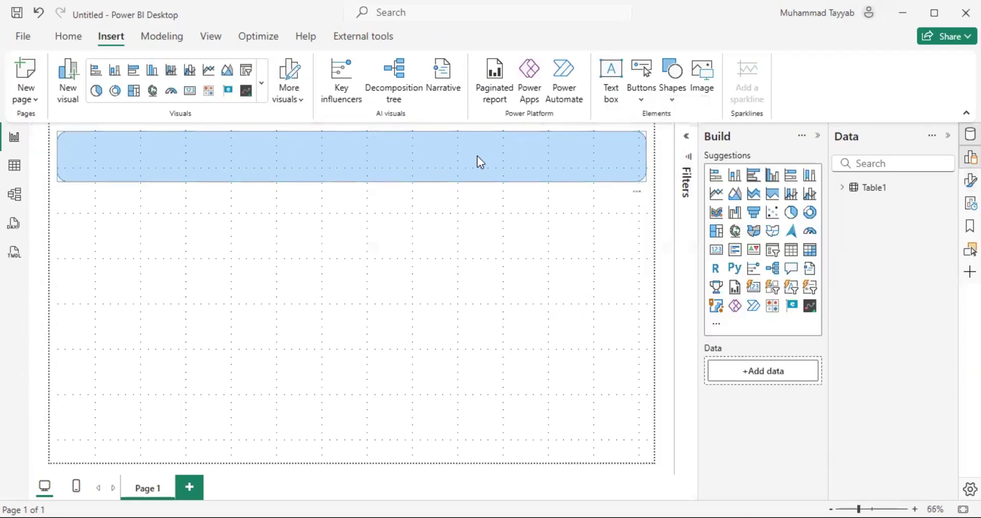
Add a multi-row card visual beneath the banner and assign Table1's RuleID field to it
left_click(69, 36)
left_click(735, 249)
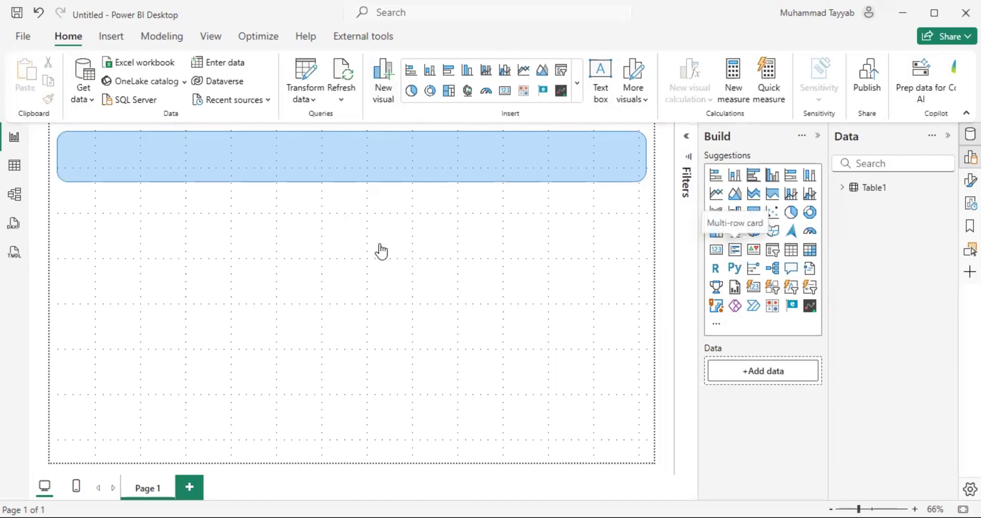
left_click(842, 188)
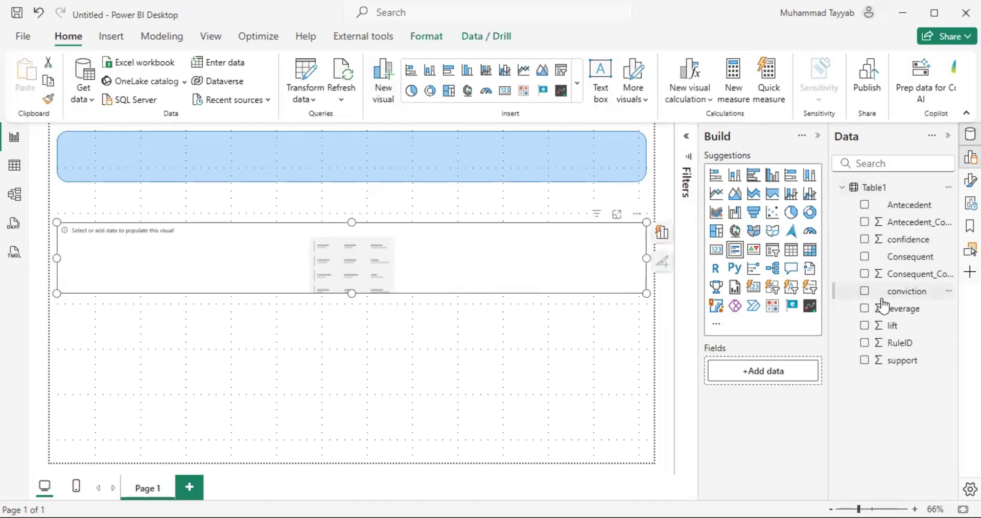
left_click_drag(831, 269, 815, 270)
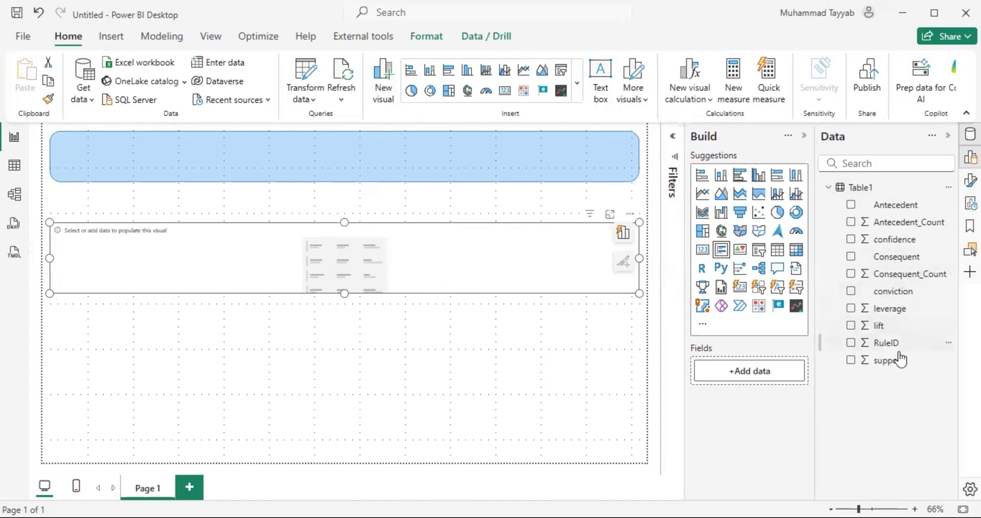
left_click_drag(897, 350, 756, 372)
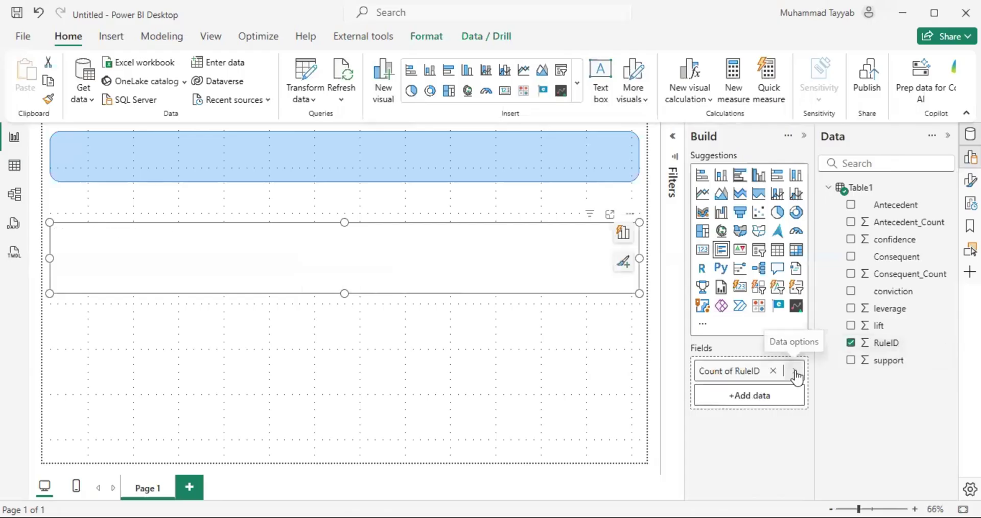
Rename the card's Count of RuleID field to "Total Products Combination"
left_click(794, 370)
left_click(780, 423)
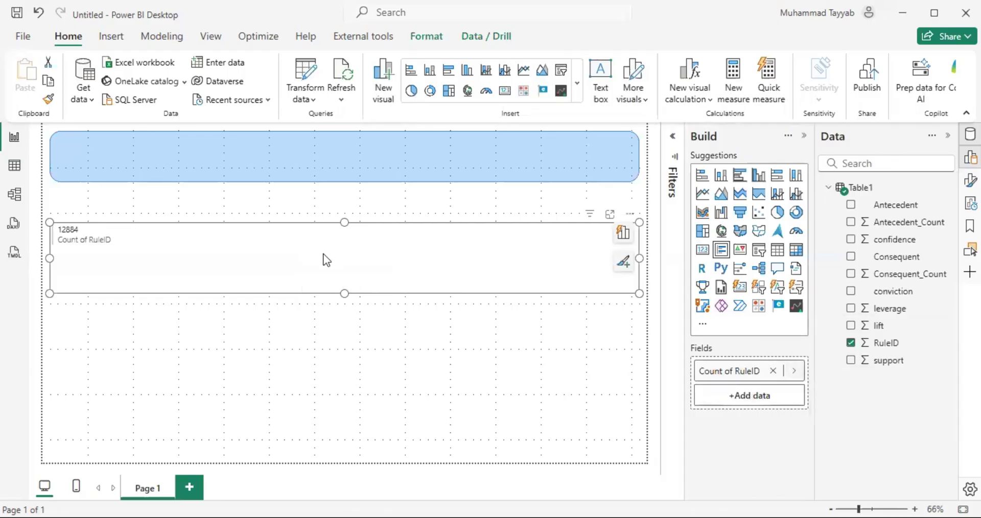
double_click(734, 371)
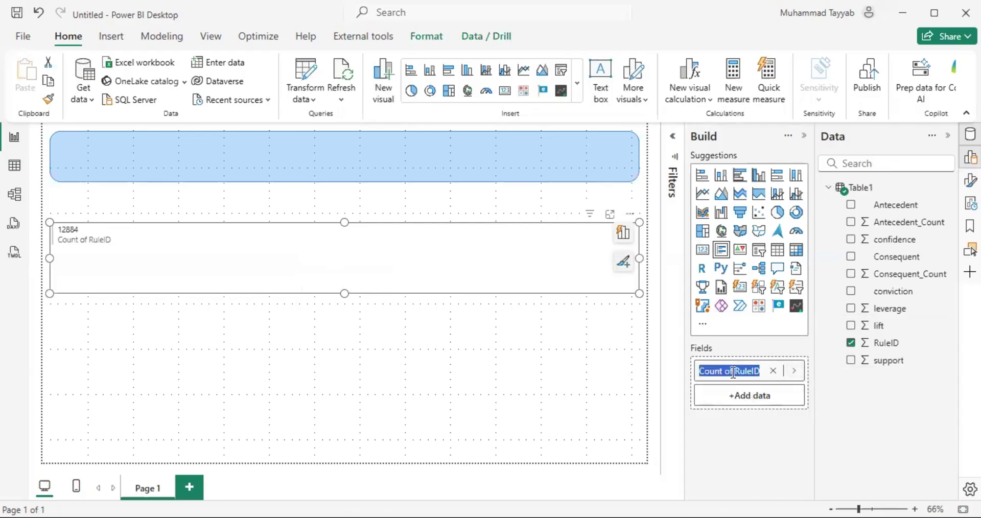
type("Total Pro")
type("ducts Combination")
key("Return")
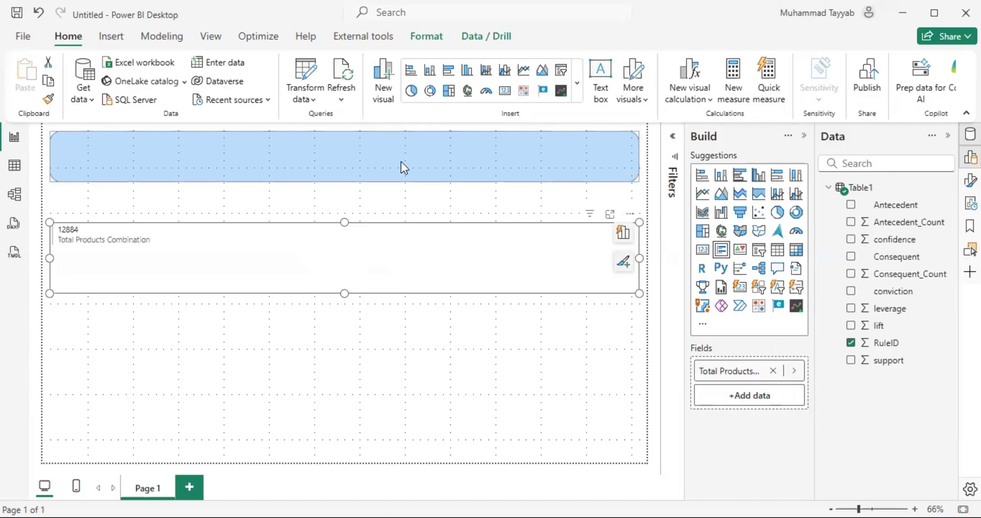
Increase the width of the card's accent bar in its card formatting settings
left_click(622, 262)
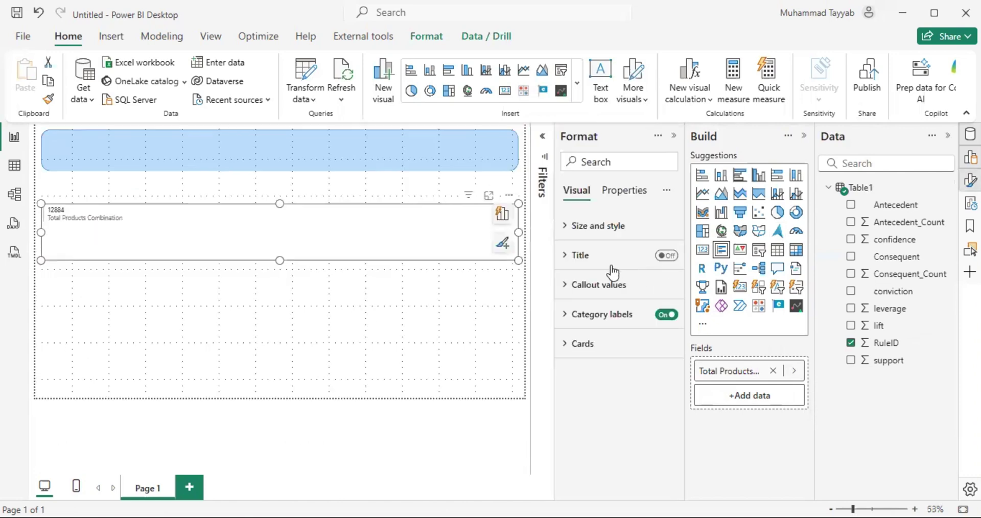
left_click(581, 343)
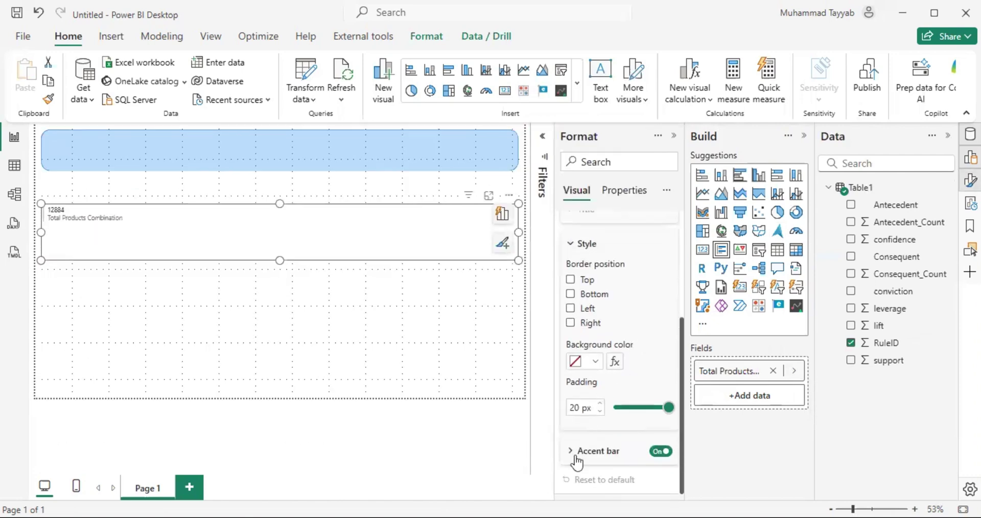
left_click(576, 457)
left_click(593, 412)
left_click(627, 354)
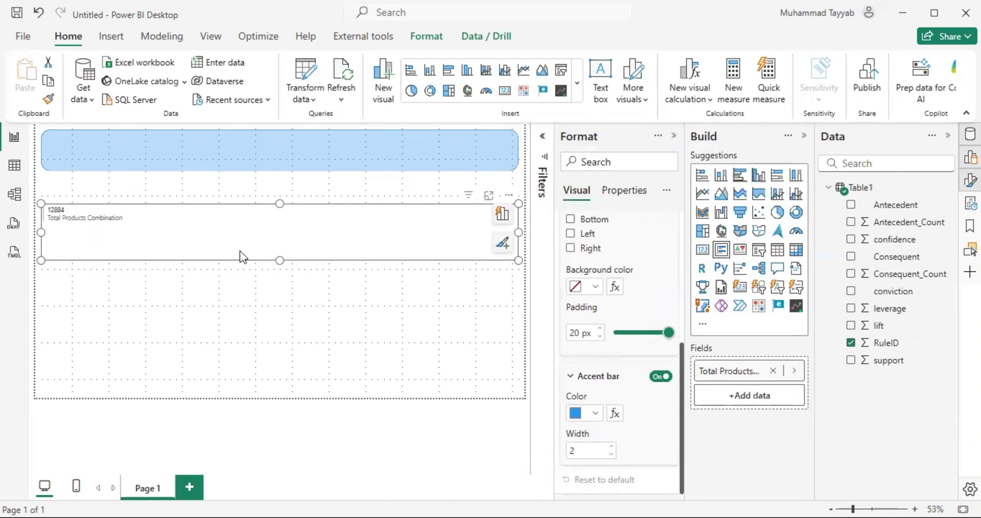
left_click(613, 451)
scroll(642, 272, "up", 5)
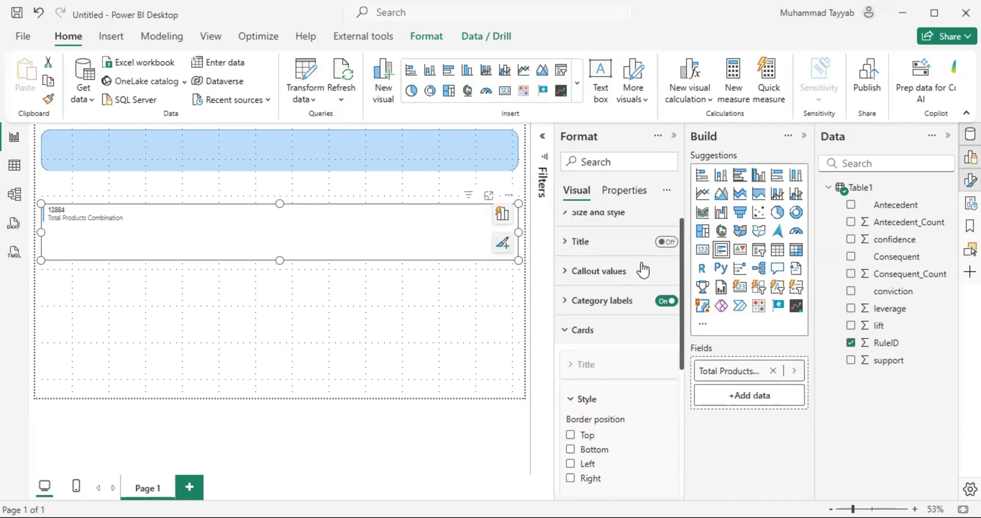
Set the card's category label font size to 14 and its callout value font size to 15
left_click(559, 347)
left_click(598, 316)
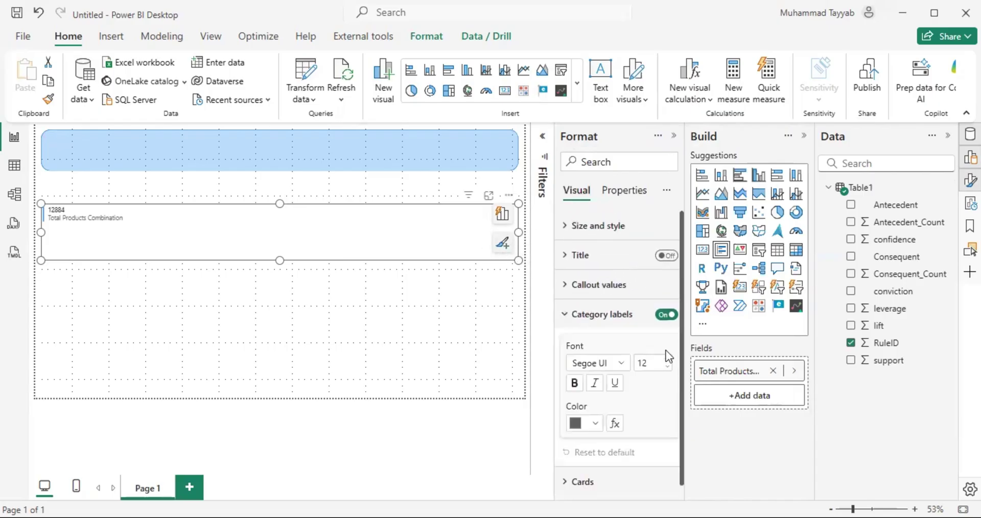
left_click(667, 364)
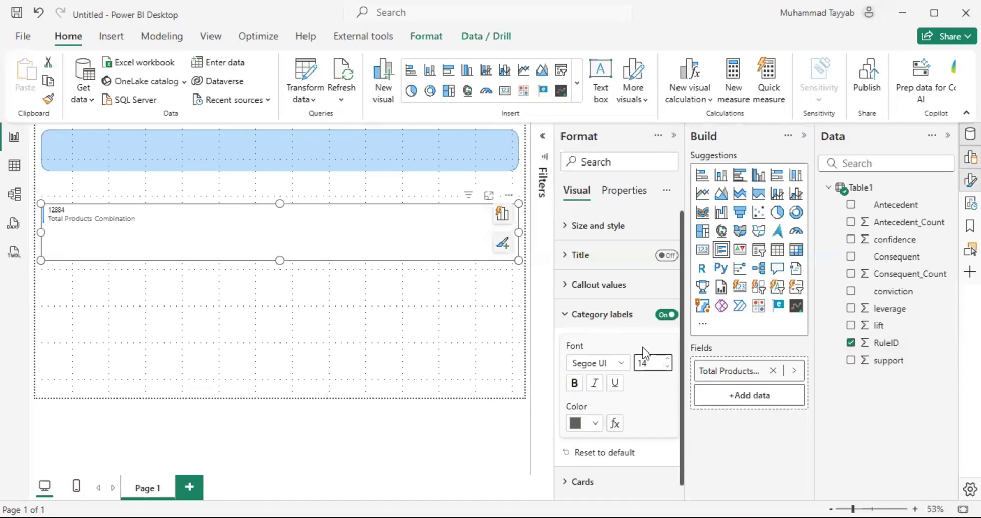
left_click(567, 316)
left_click(567, 284)
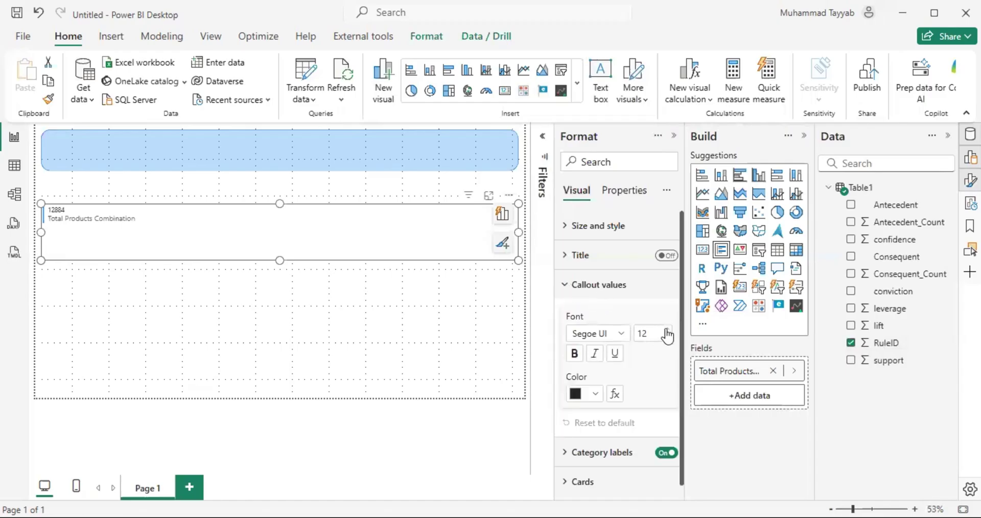
left_click(667, 330)
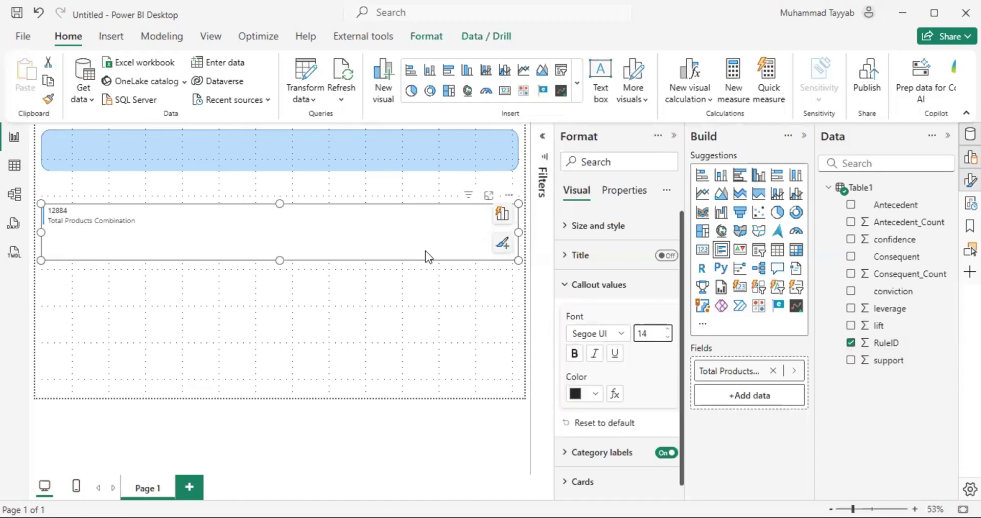
Shrink the card to about 282 wide by 77 high and place it inside the banner near its left end
left_click_drag(517, 230, 148, 232)
left_click(577, 237)
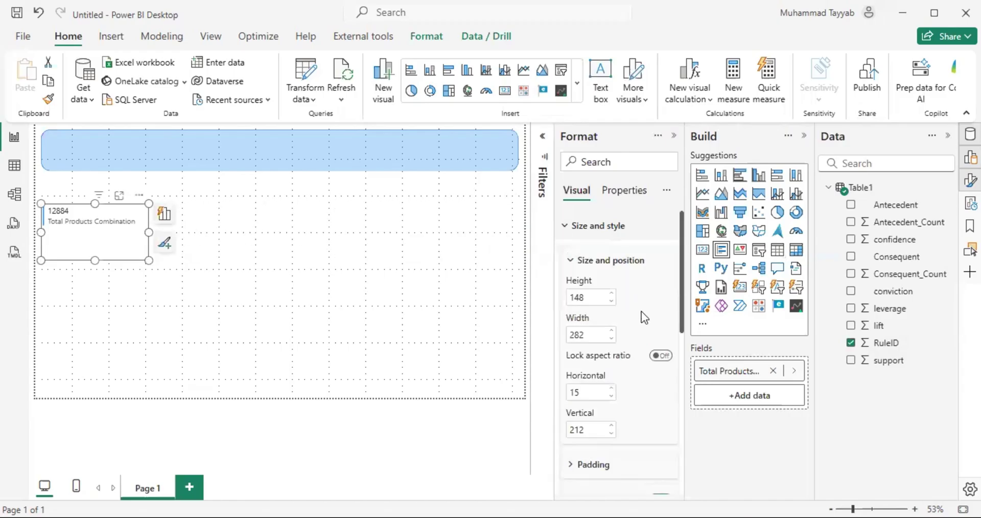
scroll(641, 311, "down", 4)
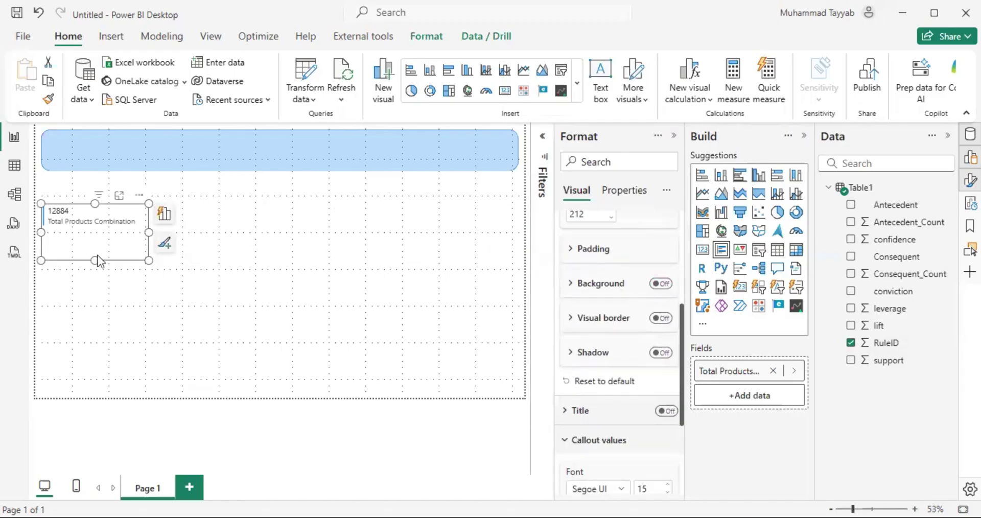
left_click_drag(95, 260, 229, 149)
Duplicate the card beside the original in the banner and replace the copy's field with lift
key("ctrl+c")
key("ctrl+v")
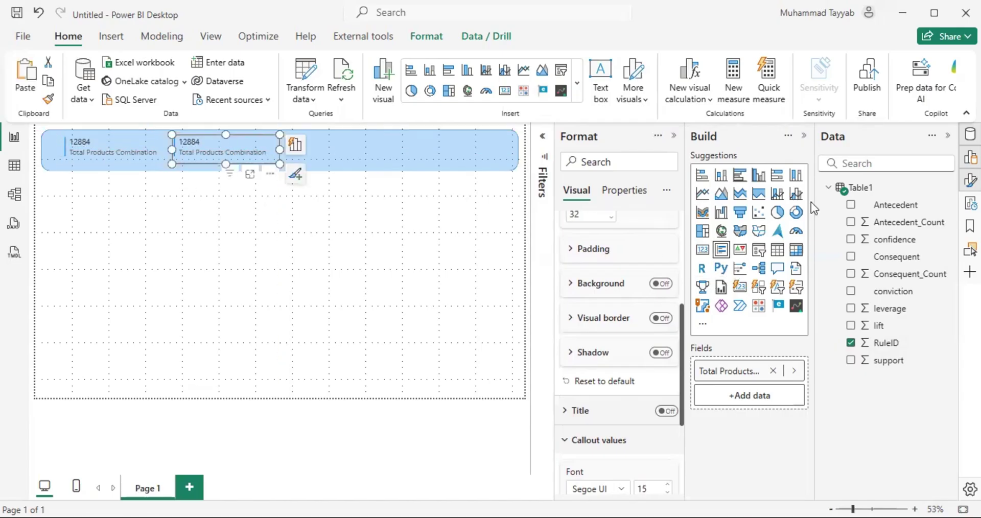
left_click(773, 370)
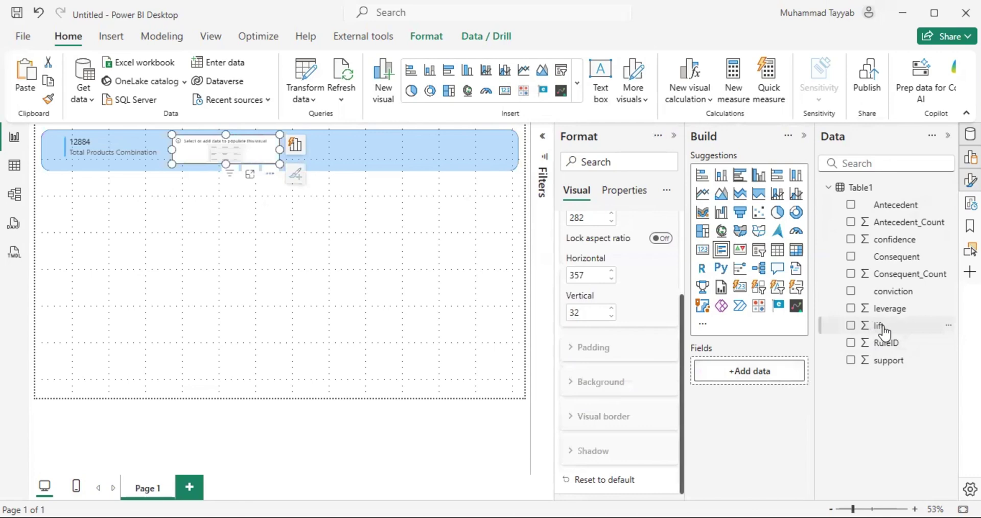
left_click_drag(884, 332, 799, 376)
Change the summarization of lift in the second card to Average
left_click(795, 371)
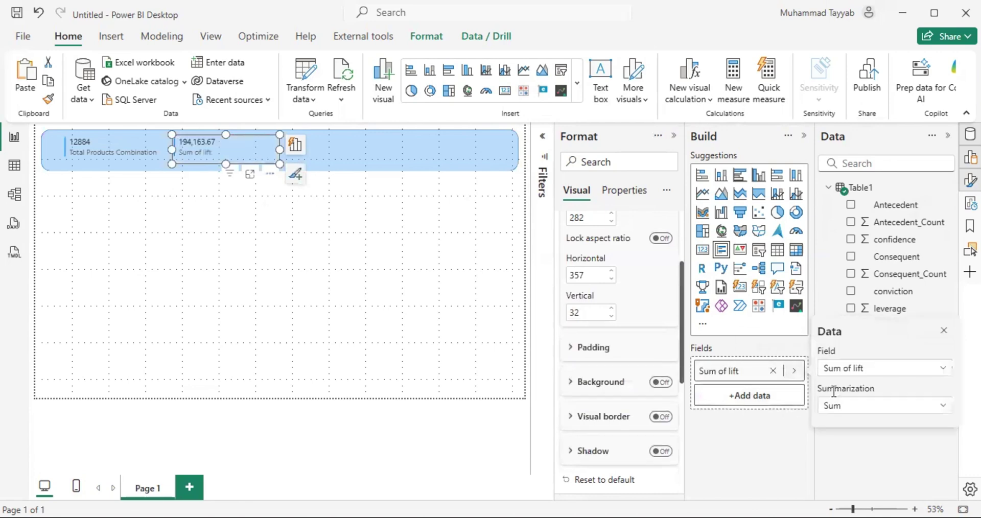
left_click(734, 424)
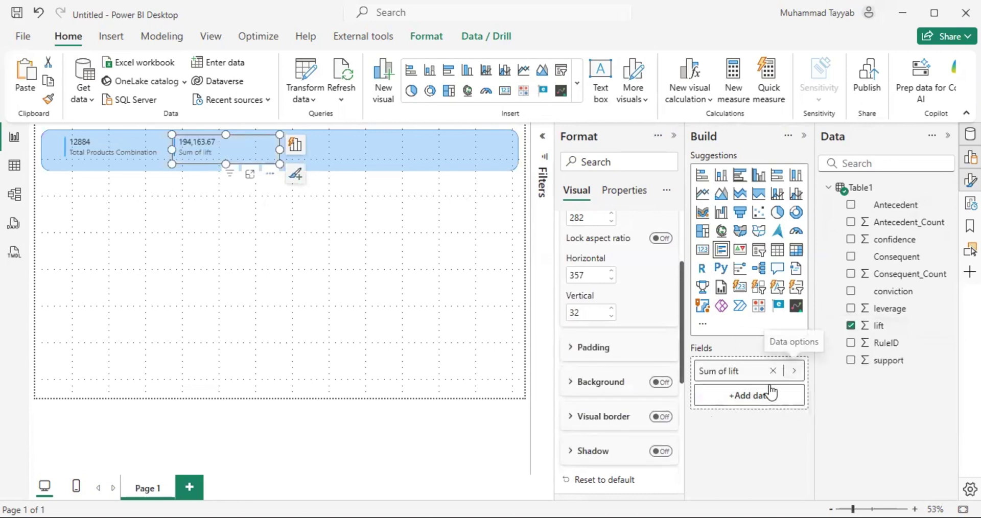
left_click(794, 371)
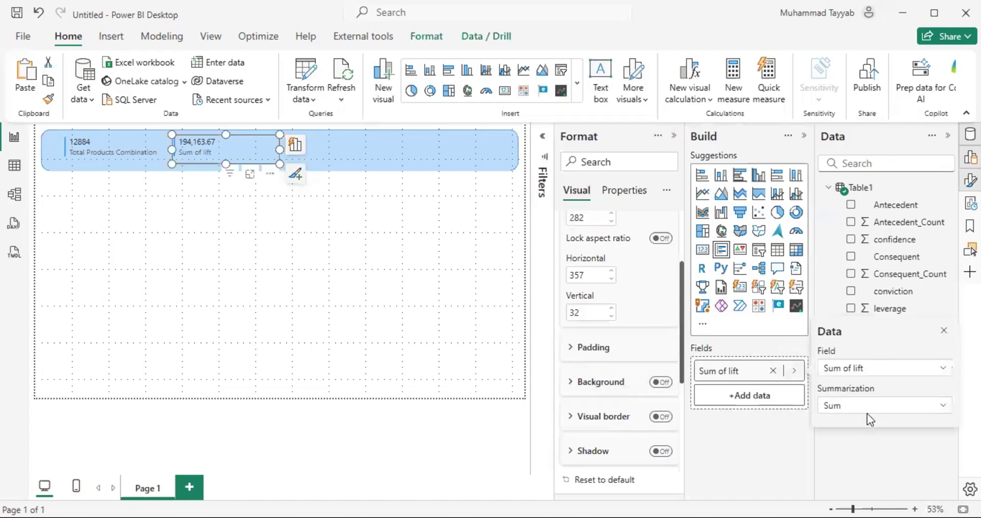
left_click(868, 406)
left_click(868, 225)
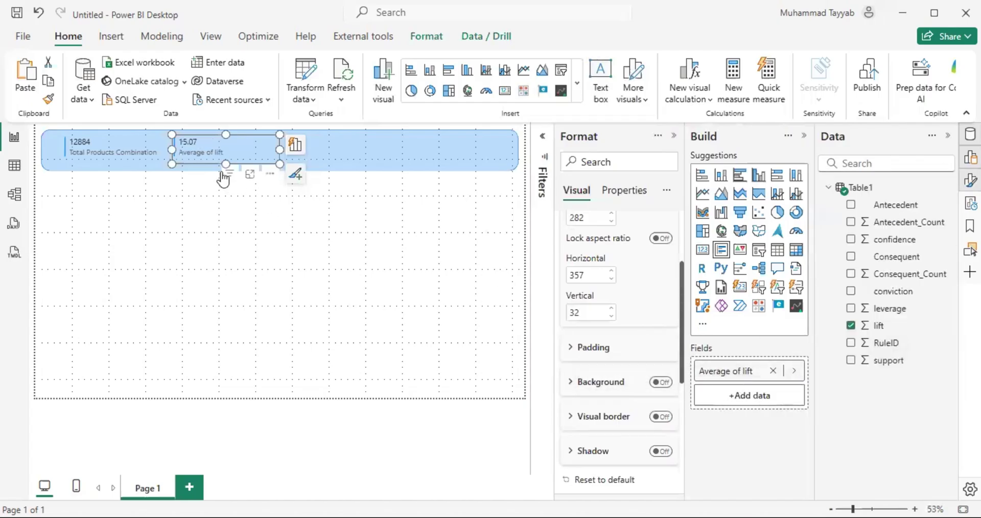
Duplicate the Average of lift card as a third banner card and replace its field with confidence
left_click(216, 152)
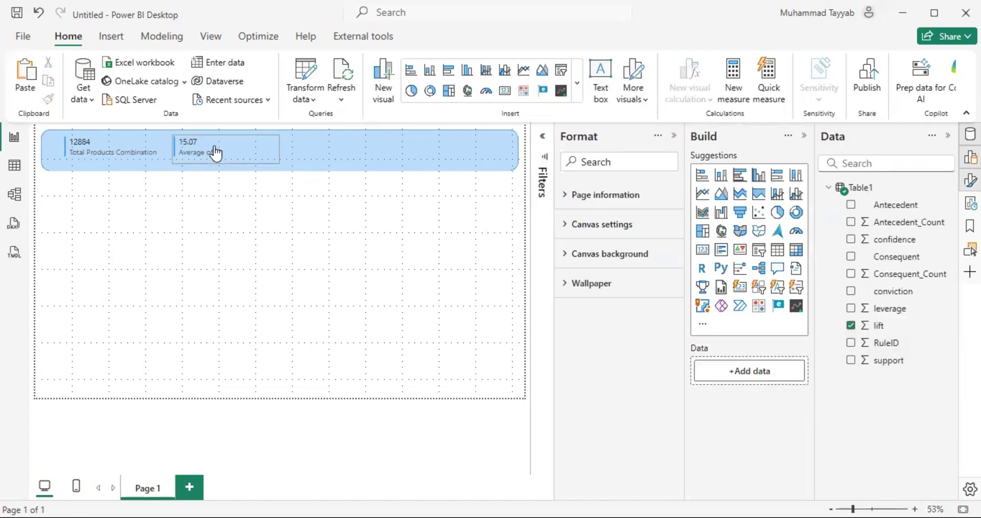
key("ctrl+c")
key("ctrl+v")
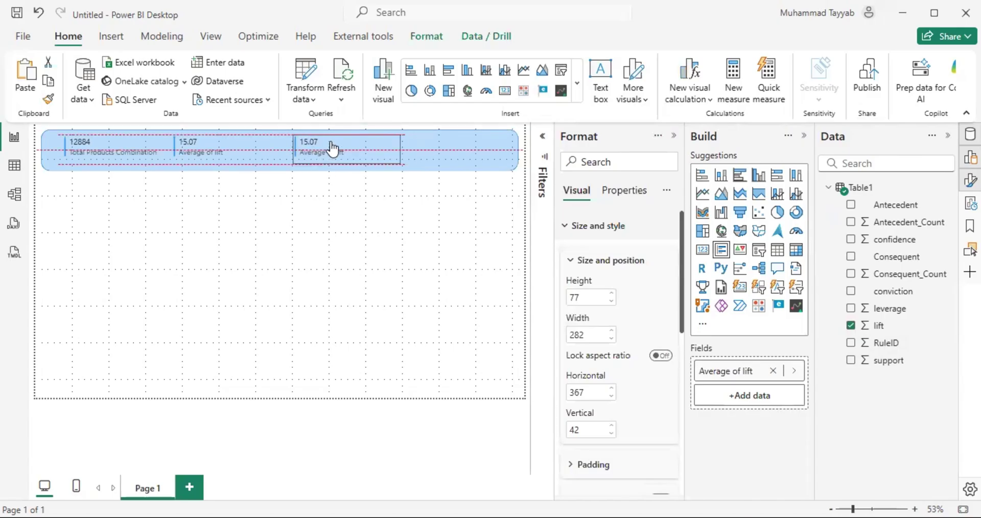
left_click(773, 371)
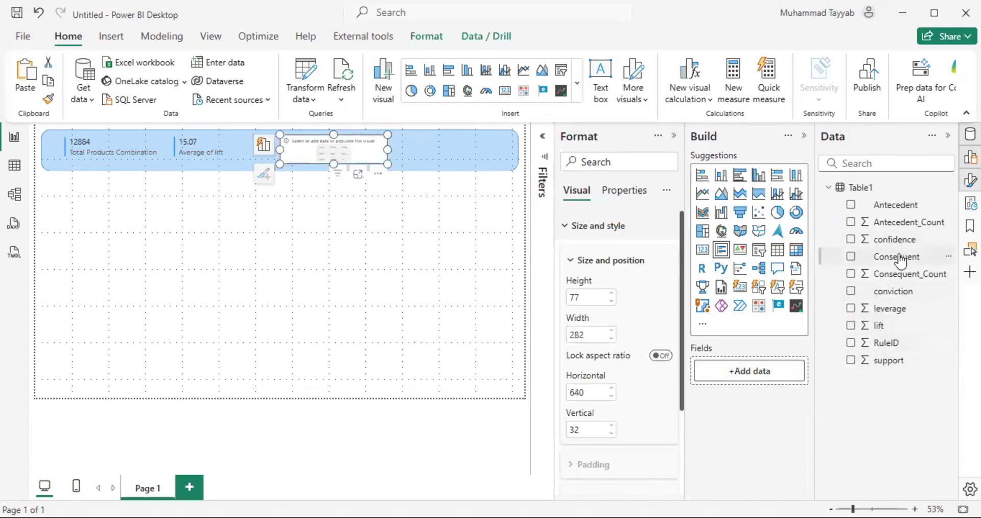
left_click_drag(755, 370, 754, 371)
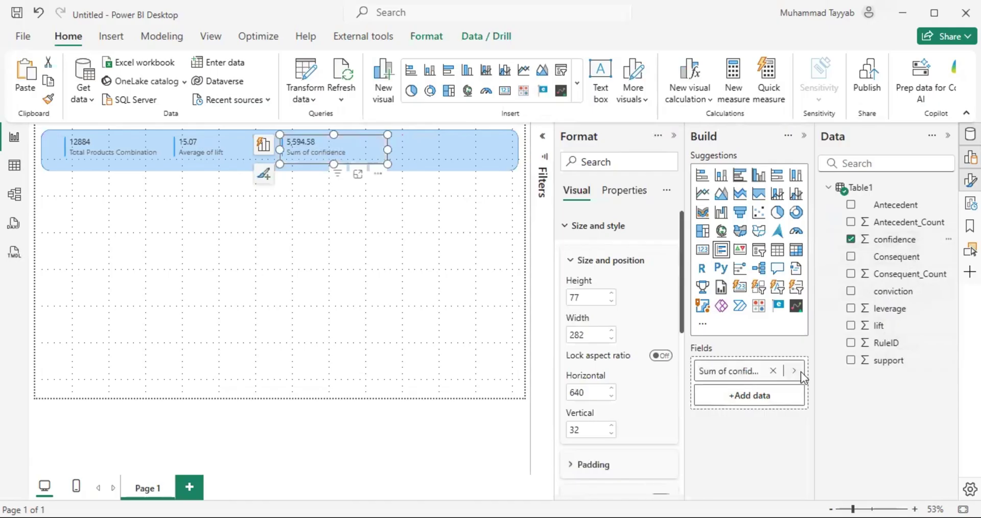
Summarize confidence by Average in the third card and format the confidence column as a percentage
left_click(794, 371)
left_click(869, 407)
left_click(837, 225)
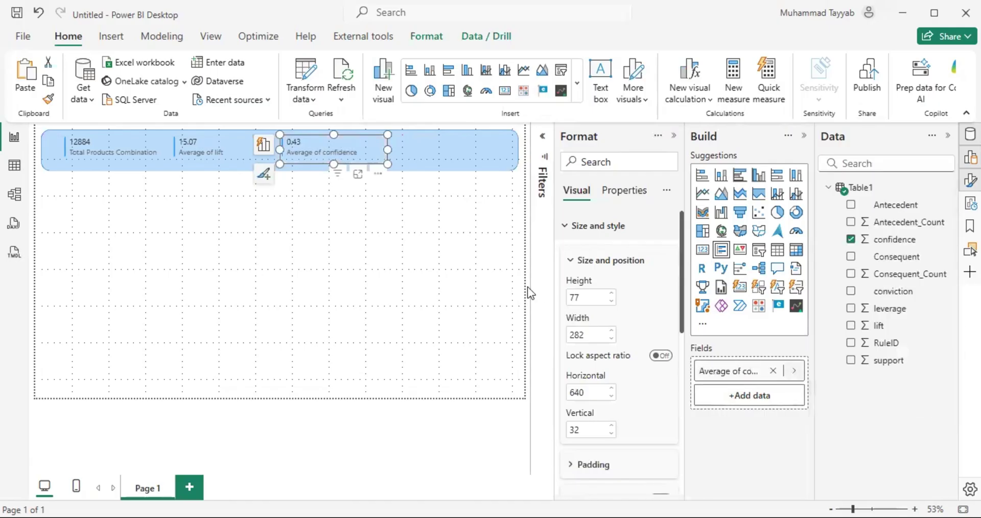
left_click(463, 263)
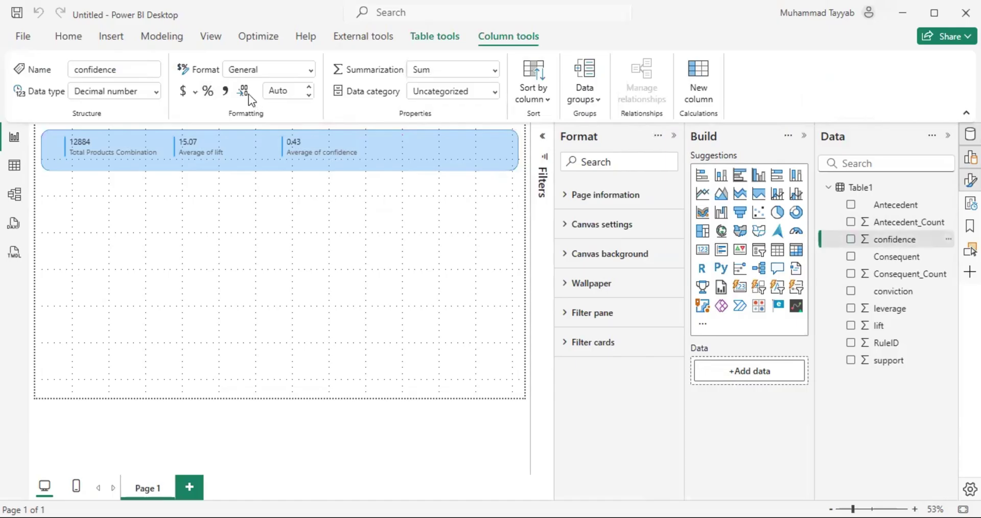
left_click(208, 90)
Duplicate the Average of confidence card at the banner's right end and replace the copy's field with support
left_click(325, 153)
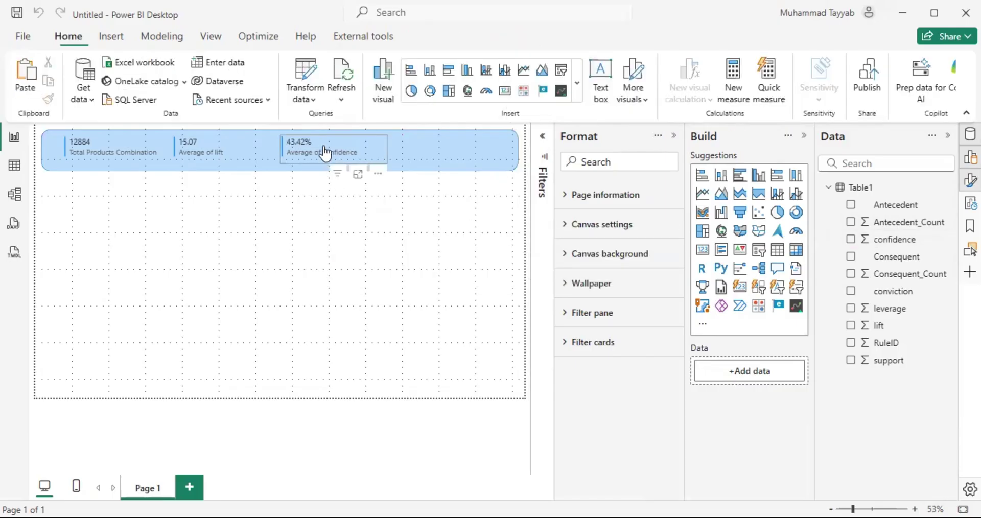
key("ctrl+c")
key("ctrl+v")
left_click_drag(325, 152, 432, 149)
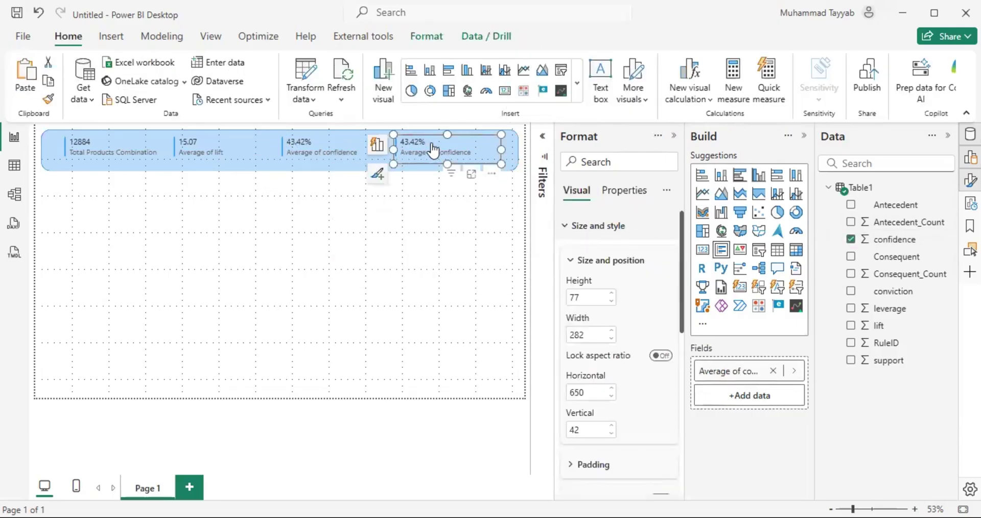
left_click(773, 371)
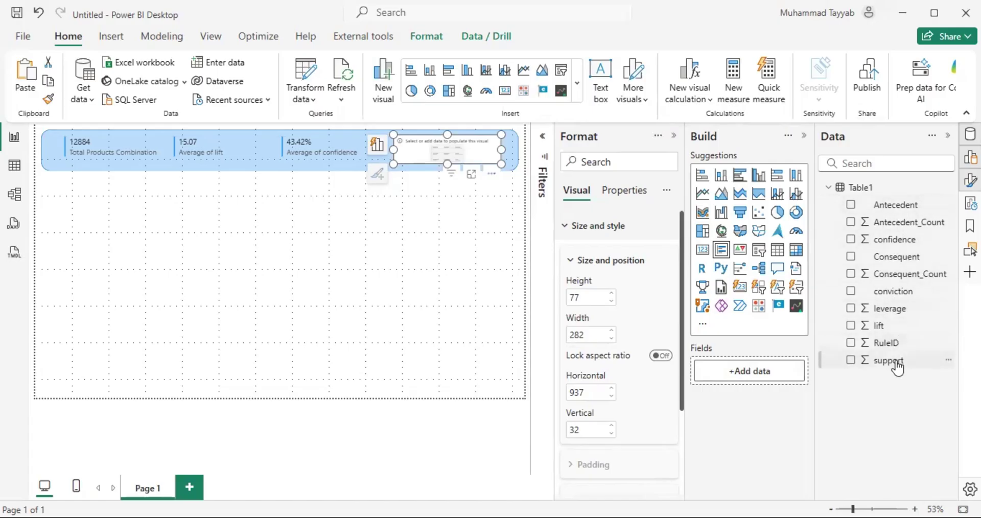
left_click_drag(787, 380, 788, 381)
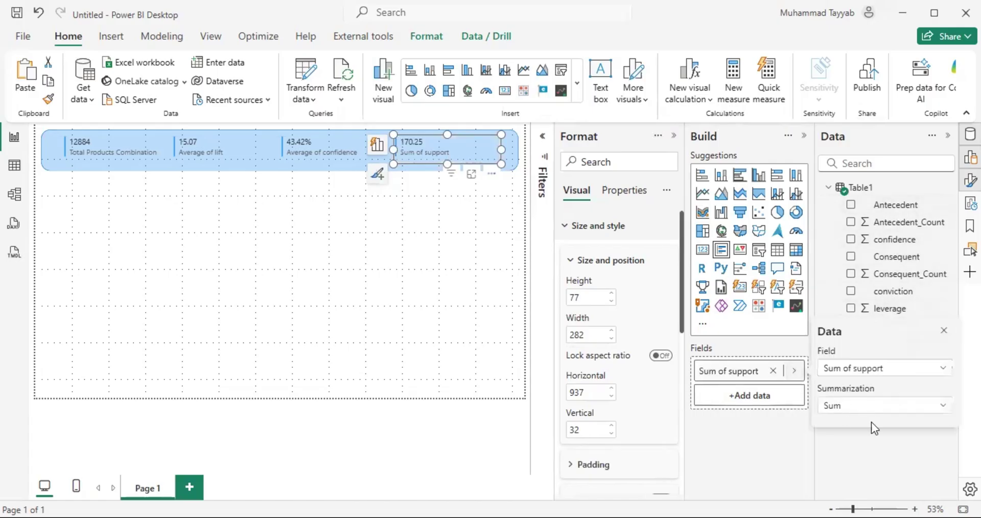
Summarize support by Average in the fourth card and format the support column as a percentage
left_click(869, 405)
left_click(858, 228)
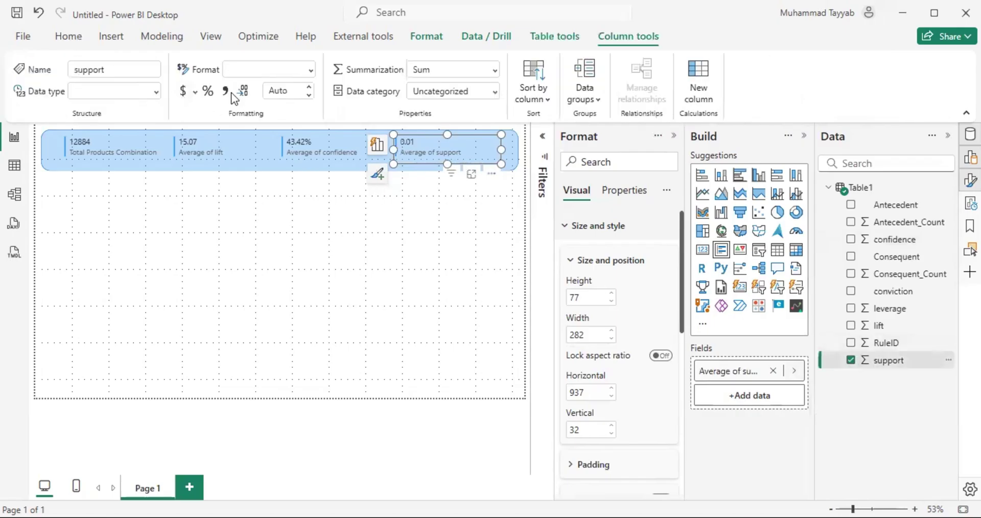
left_click(207, 91)
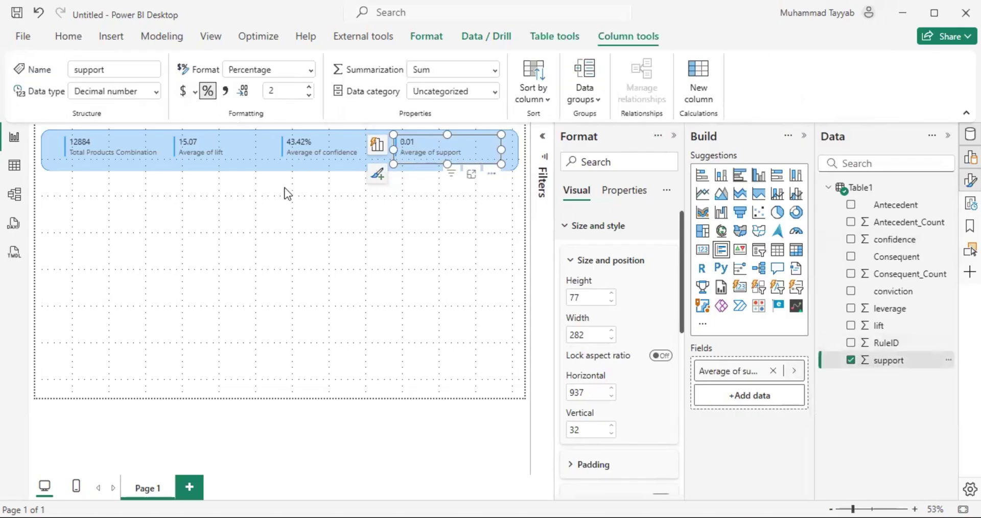
left_click(271, 189)
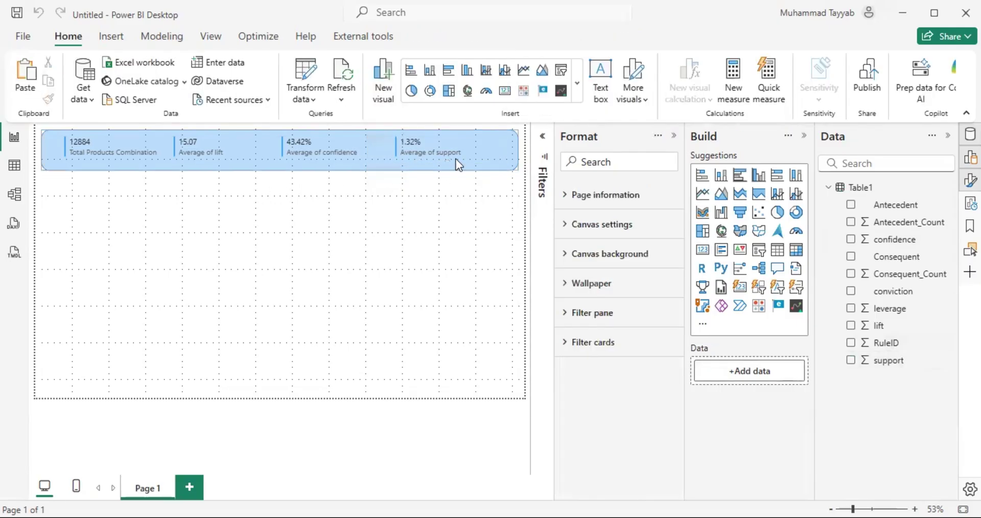
Narrow the Average of support and Average of confidence cards and shift them closer together toward the banner's right end
left_click_drag(456, 149, 470, 149)
left_click_drag(317, 149, 339, 147)
left_click_drag(410, 149, 385, 148)
Narrow the Average of lift card to about 156 and move it and the Total Products Combination card right, beside the other cards
left_click(230, 150)
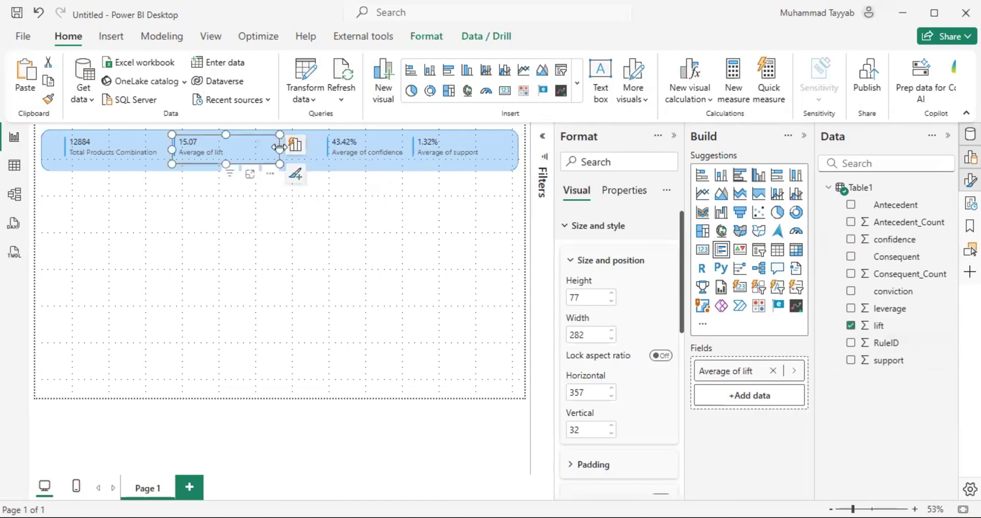
mouse_move(281, 147)
left_mouse_down()
mouse_move(227, 149)
mouse_move(295, 151)
left_mouse_up()
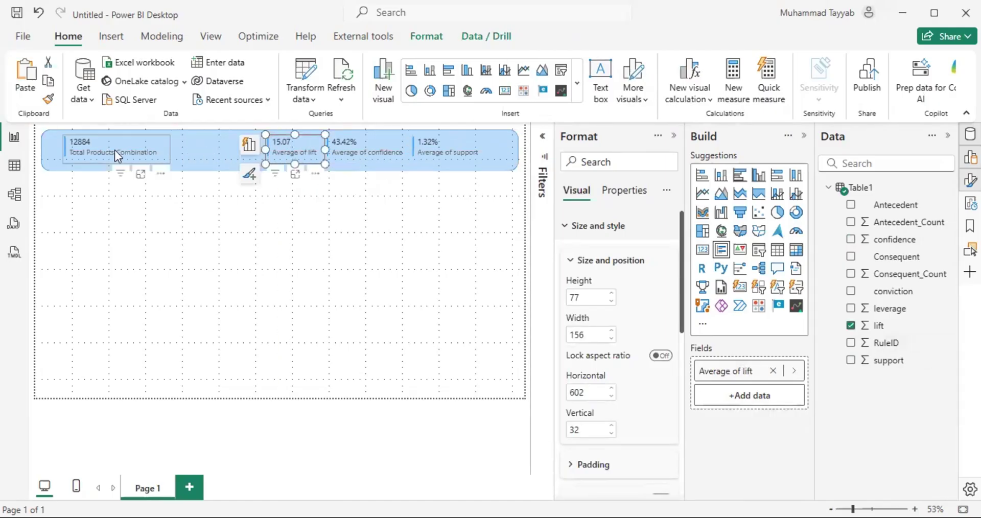
left_click(115, 149)
left_click_drag(161, 153, 237, 149)
left_click(194, 220)
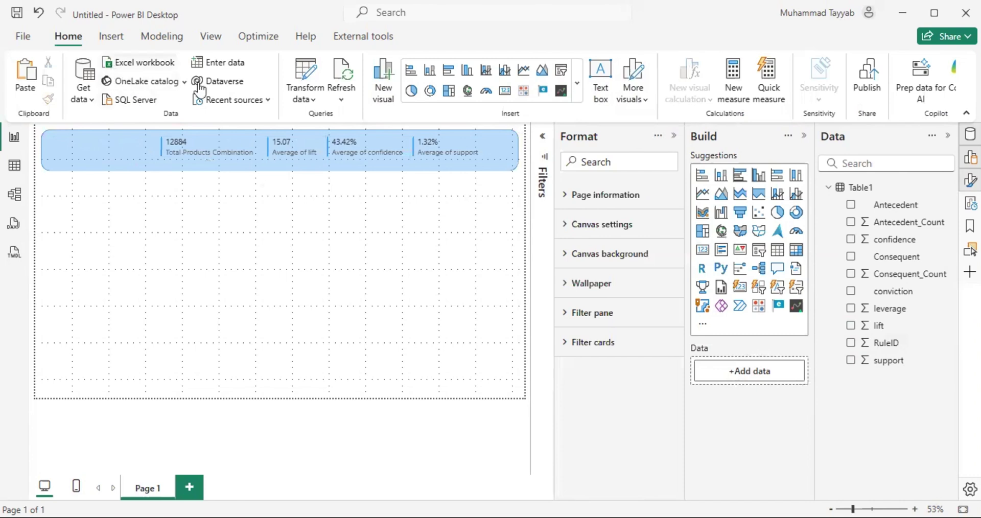
Insert a text box reading "Market Basket Analysis" and format the text as 18 pt bold
left_click(130, 46)
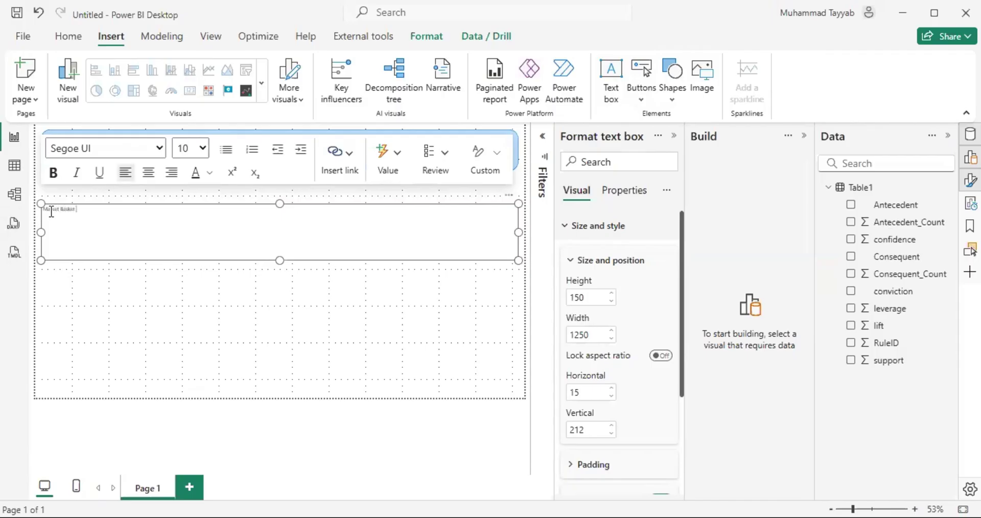
key("ctrl+a")
left_click(210, 174)
left_click(165, 216)
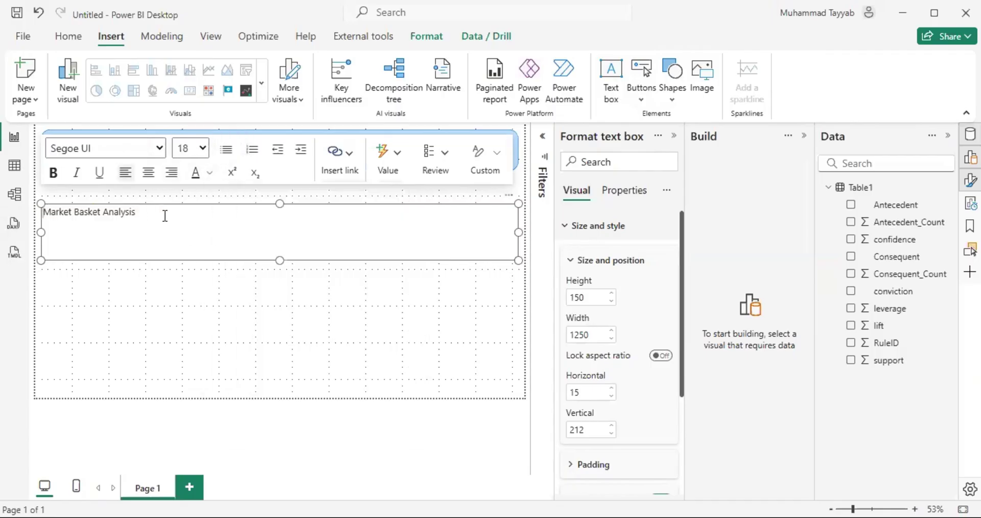
key("ctrl+a")
left_click(53, 172)
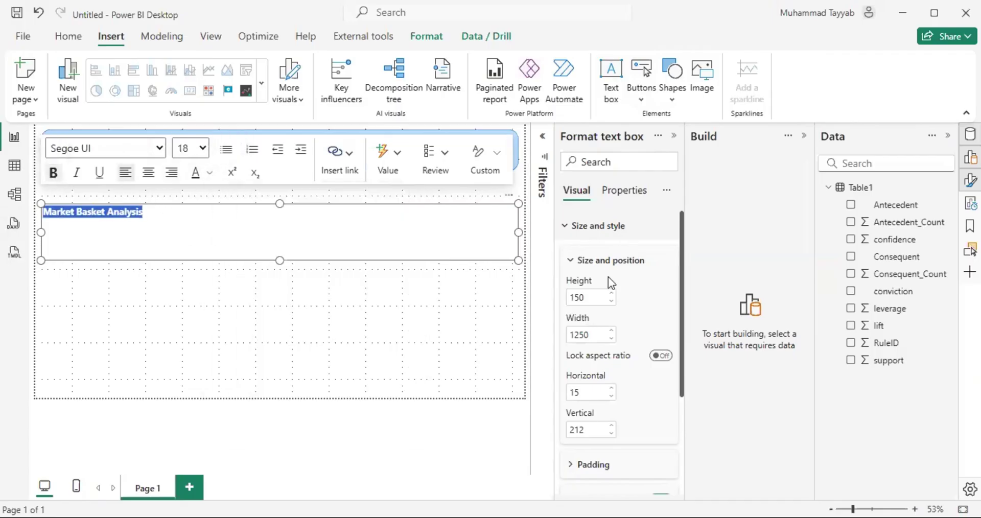
Shrink the Market Basket Analysis text box to about 308 wide and 45 high and move it onto the banner's left end
scroll(628, 316, "down", 3)
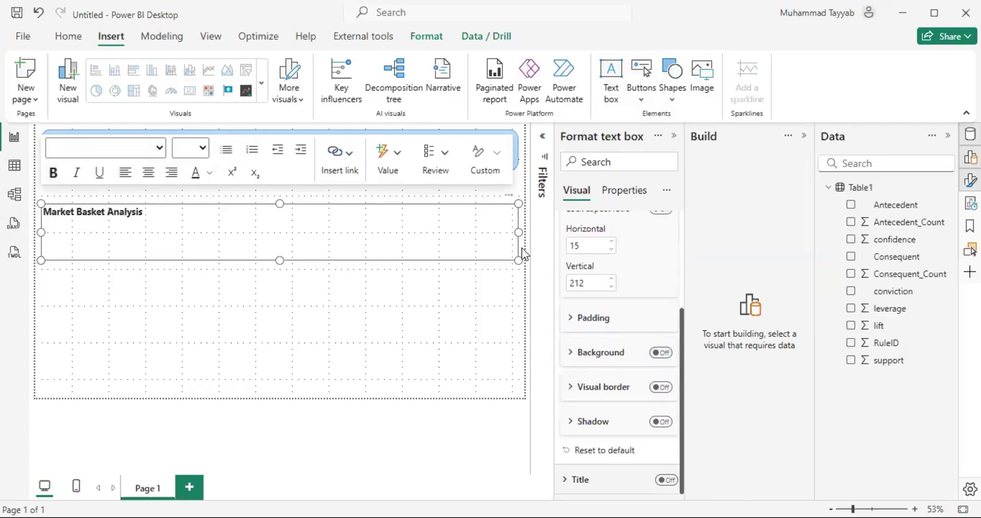
left_click_drag(515, 233, 158, 235)
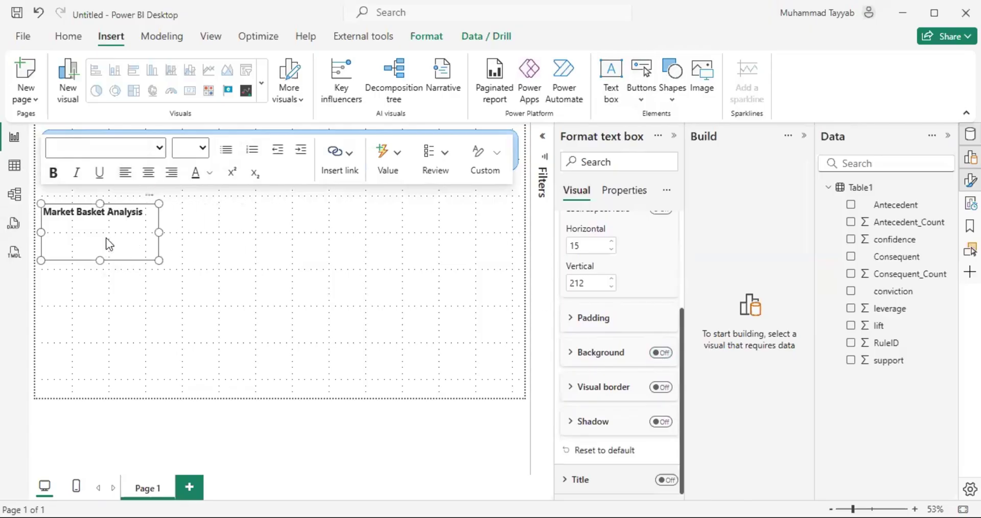
left_click(104, 263)
double_click(110, 239)
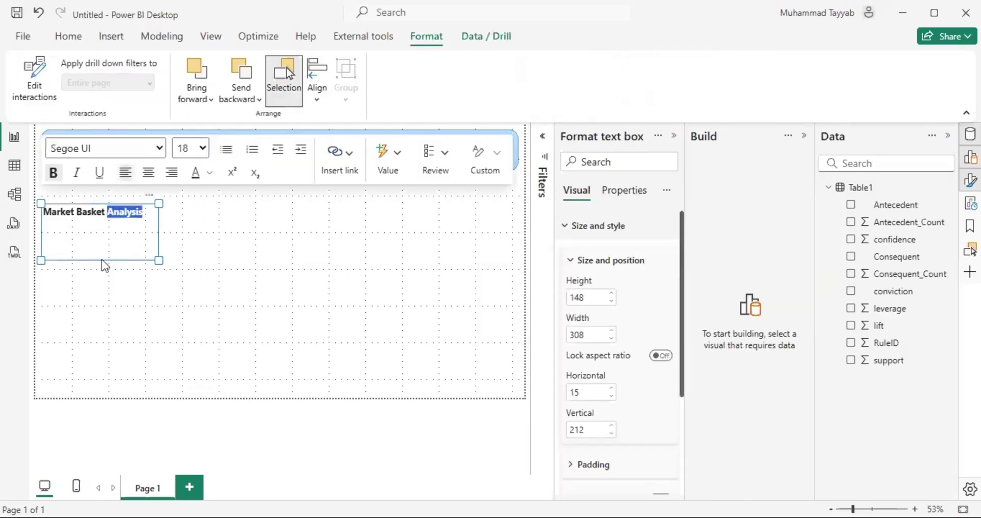
left_click(108, 234)
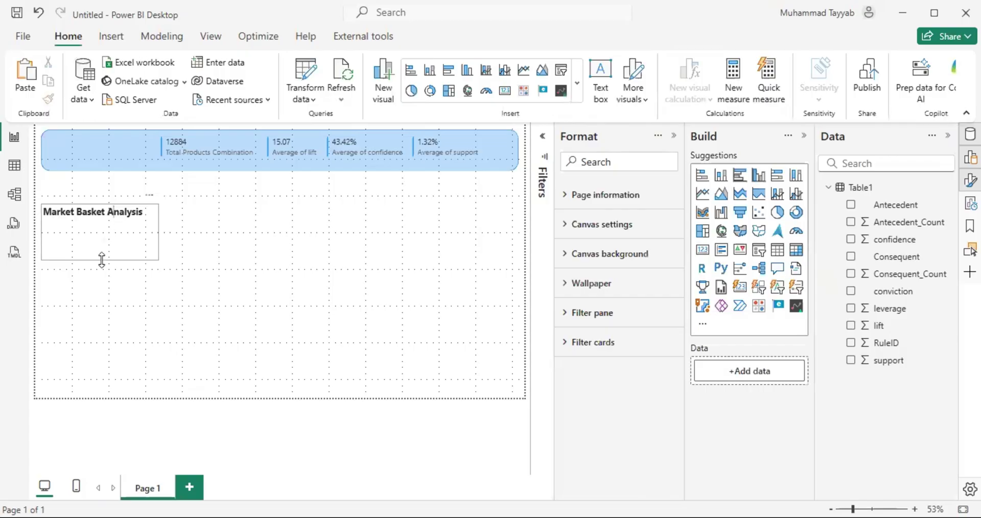
left_click_drag(102, 259, 106, 219)
left_click_drag(151, 190, 156, 128)
Increase the title text box's height to about 94, put "Analysis" on a second line and narrow the box
left_click(101, 153)
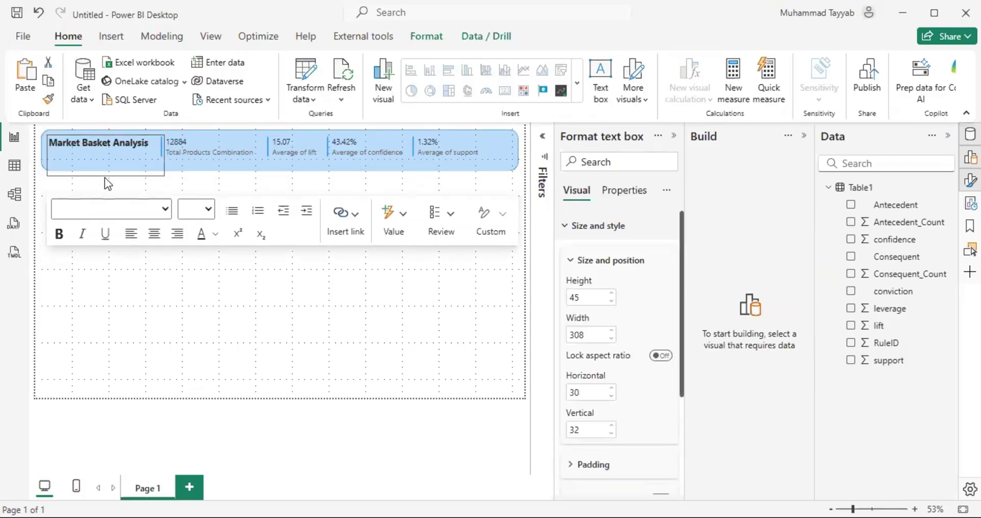
left_click(130, 141)
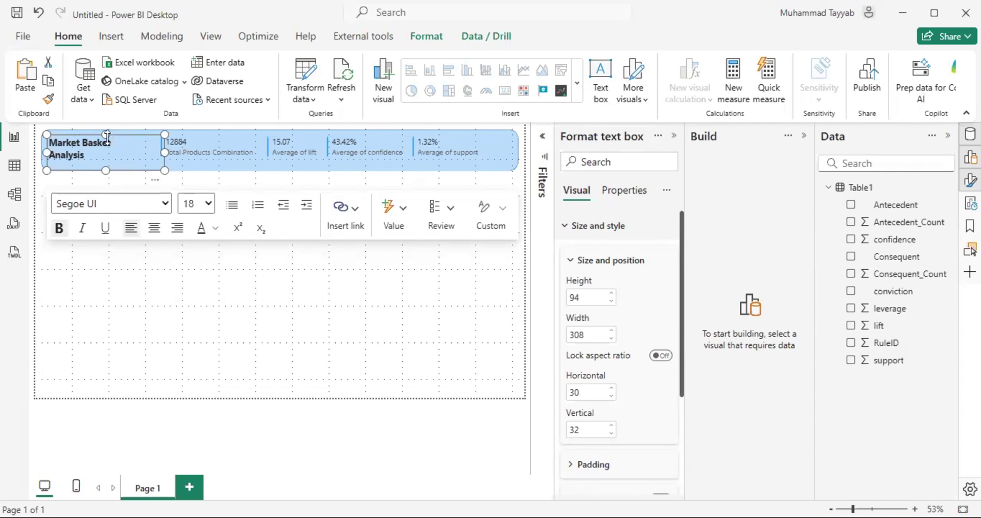
left_click_drag(164, 152, 83, 164)
Space out the banner cards by moving Total Products Combination and Average of lift left and Average of support slightly right
left_click(200, 147)
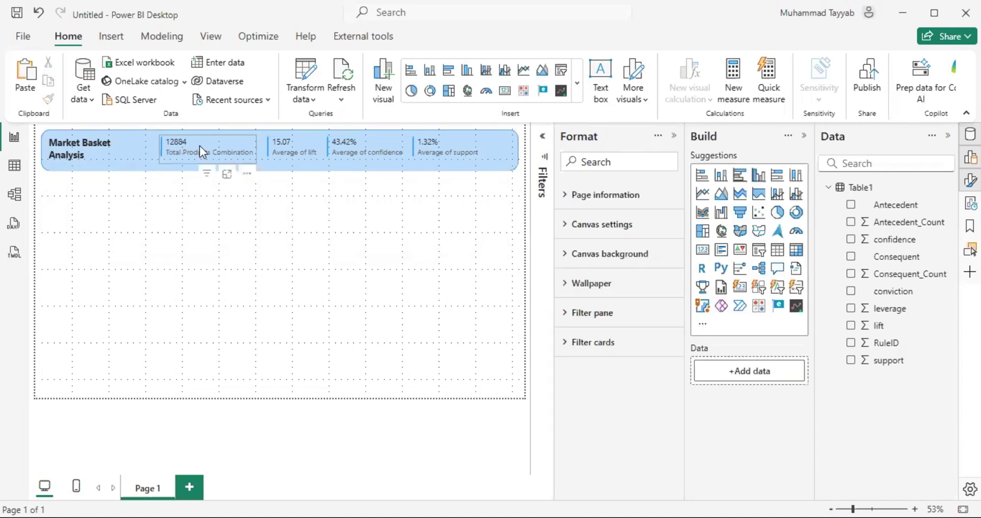
left_click_drag(200, 146, 173, 147)
left_click(301, 142)
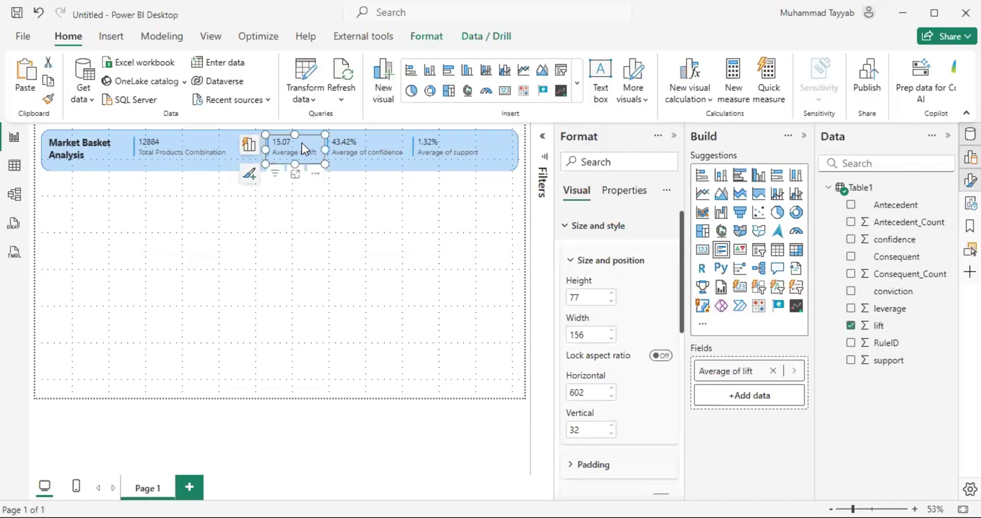
left_click_drag(301, 143, 279, 146)
left_click(358, 146)
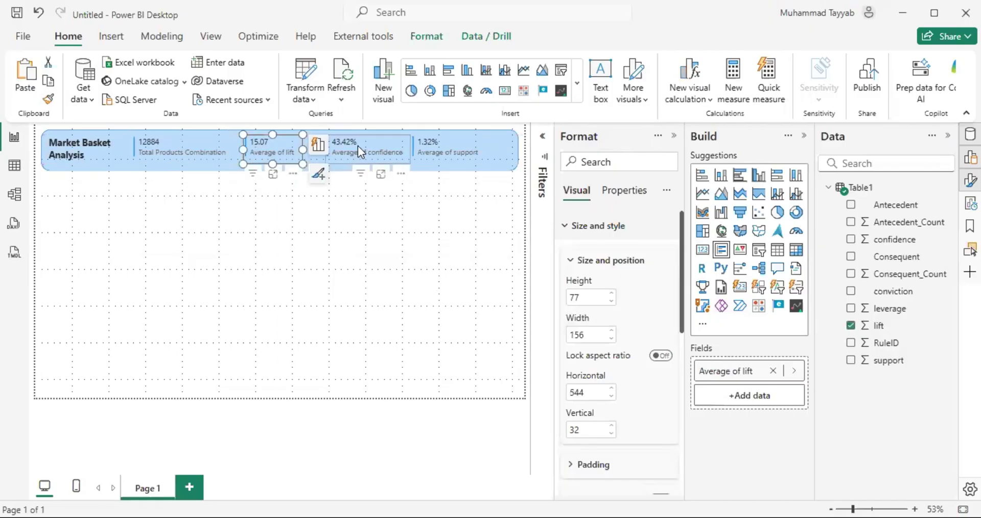
left_click(440, 150)
left_click_drag(486, 148, 494, 149)
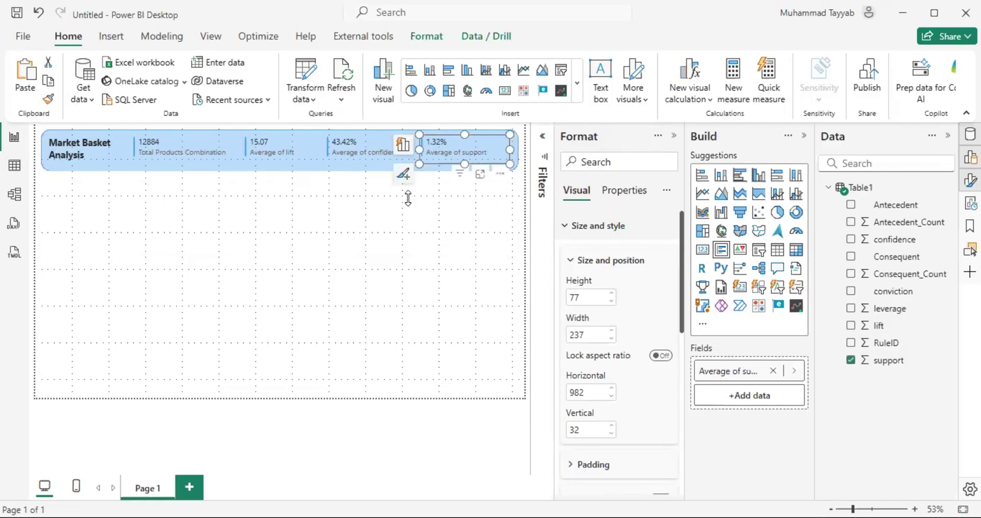
left_click(382, 210)
Insert a table visual below the banner and resize it to about two thirds of the page width, reaching down near the page bottom
left_click(674, 135)
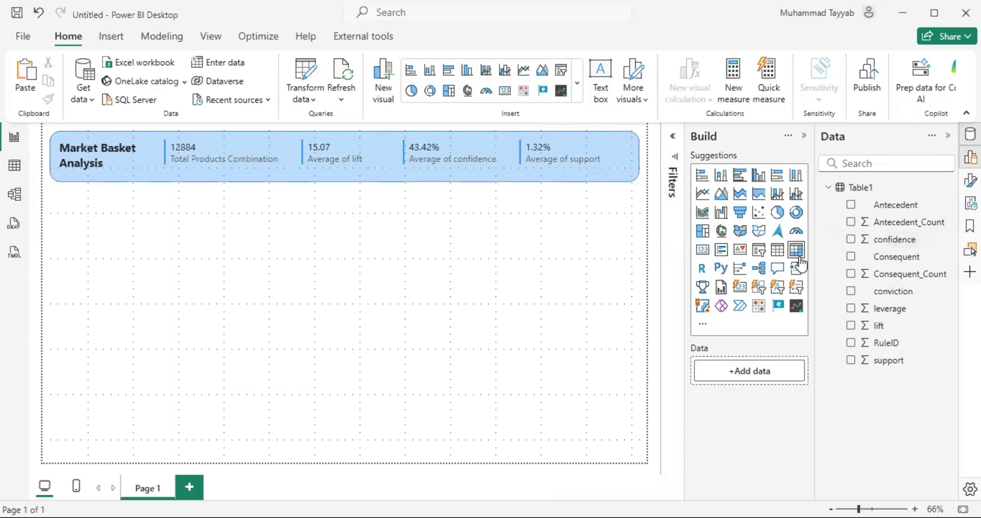
left_click_drag(232, 345, 280, 326)
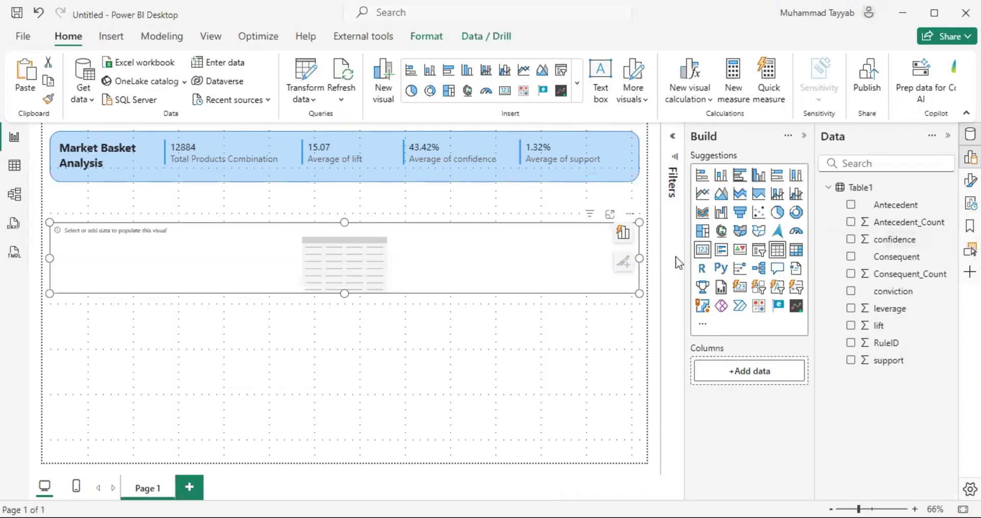
left_click_drag(639, 258, 273, 271)
left_click_drag(162, 295, 162, 331)
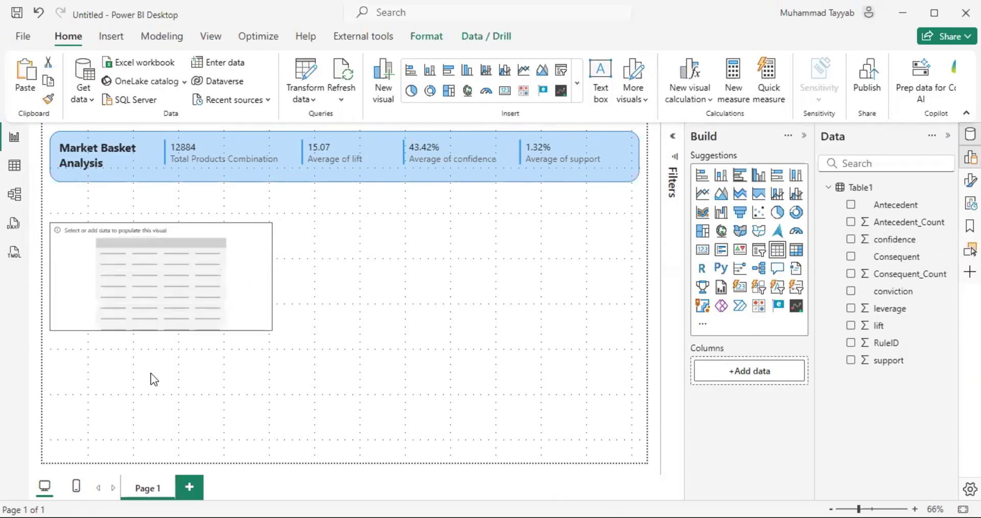
left_click_drag(154, 380, 161, 451)
left_click_drag(161, 222, 160, 189)
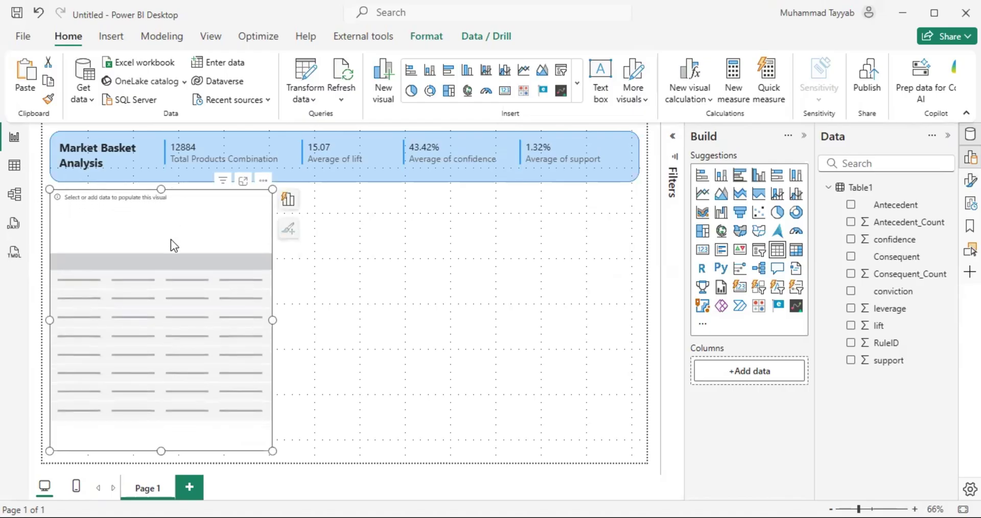
left_click_drag(277, 323, 455, 327)
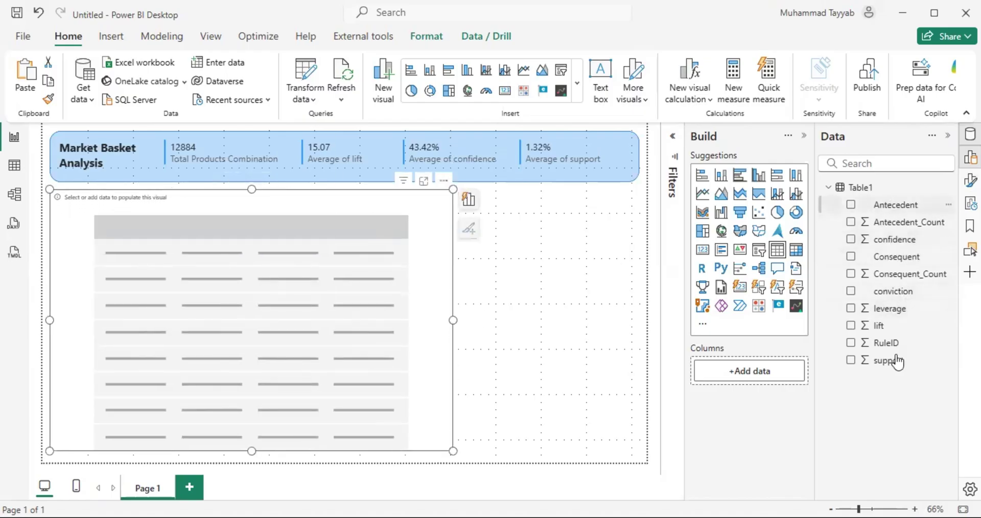
Add RuleID, set to Don't summarize, followed by Antecedent and Consequent as the table's columns
left_click_drag(897, 362, 797, 352)
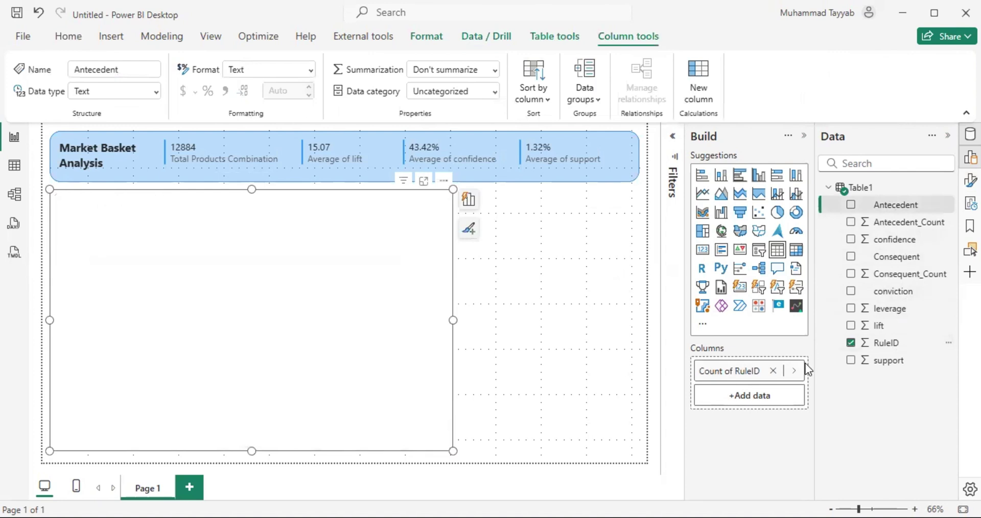
left_click(794, 371)
left_click(856, 407)
left_click(843, 179)
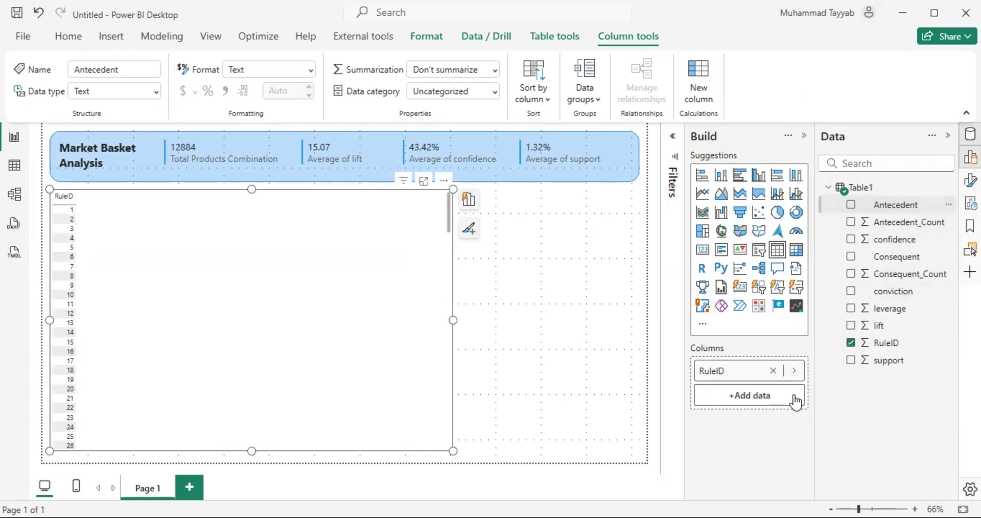
left_click_drag(795, 402, 795, 402)
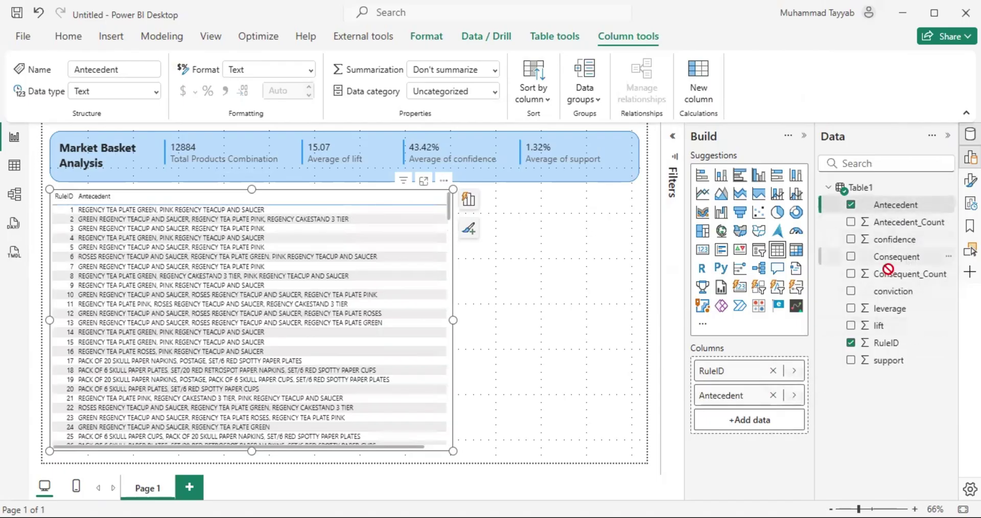
left_click_drag(745, 411, 747, 416)
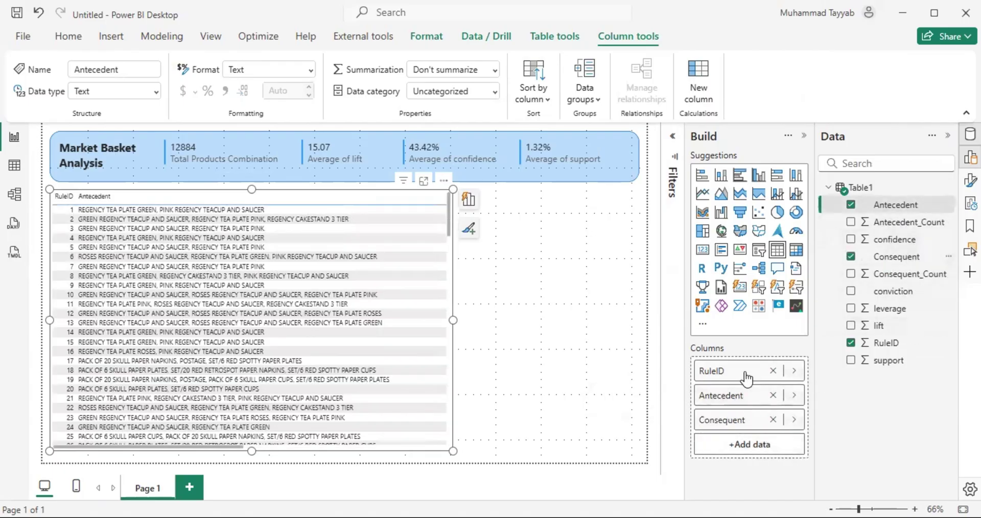
Widen the table visual and narrow its Antecedent and Consequent columns so their text wraps
left_click_drag(453, 320, 580, 327)
left_click_drag(466, 200, 188, 198)
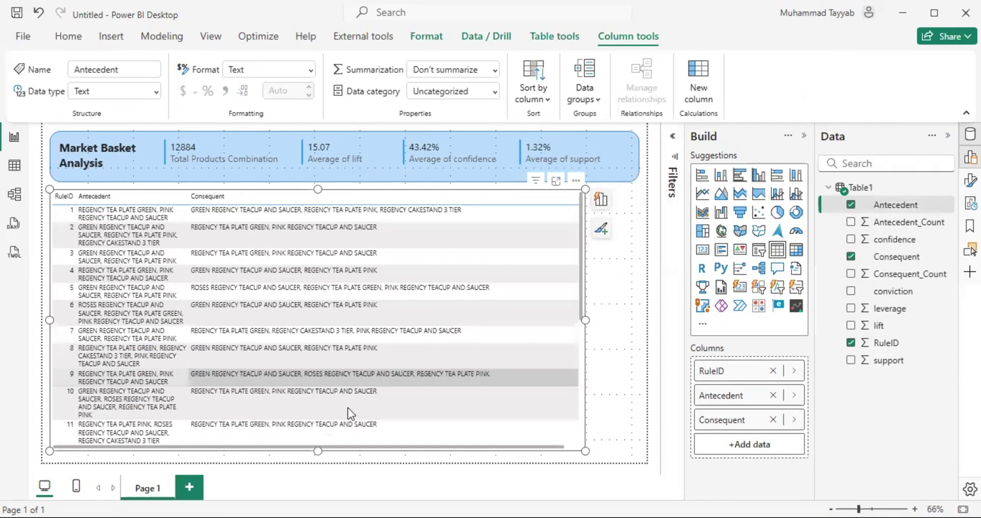
left_click_drag(368, 447, 420, 449)
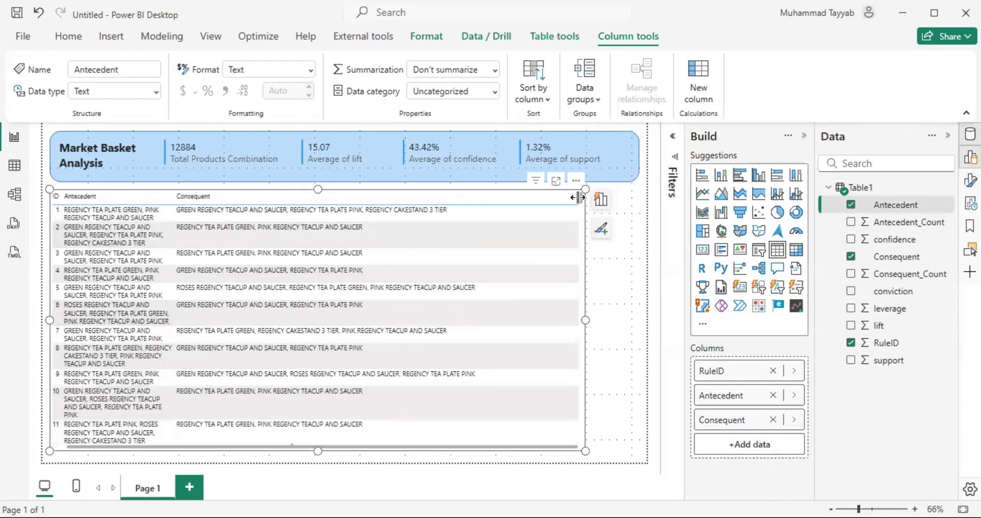
left_click_drag(578, 197, 307, 198)
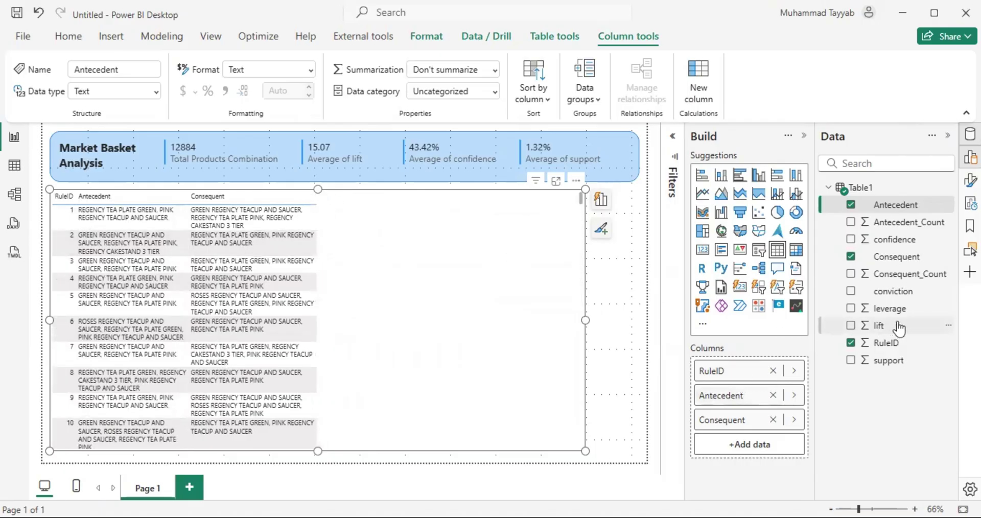
Add lift as the table's fourth column and set it to Don't summarize
left_click_drag(903, 329, 772, 449)
left_click(857, 488)
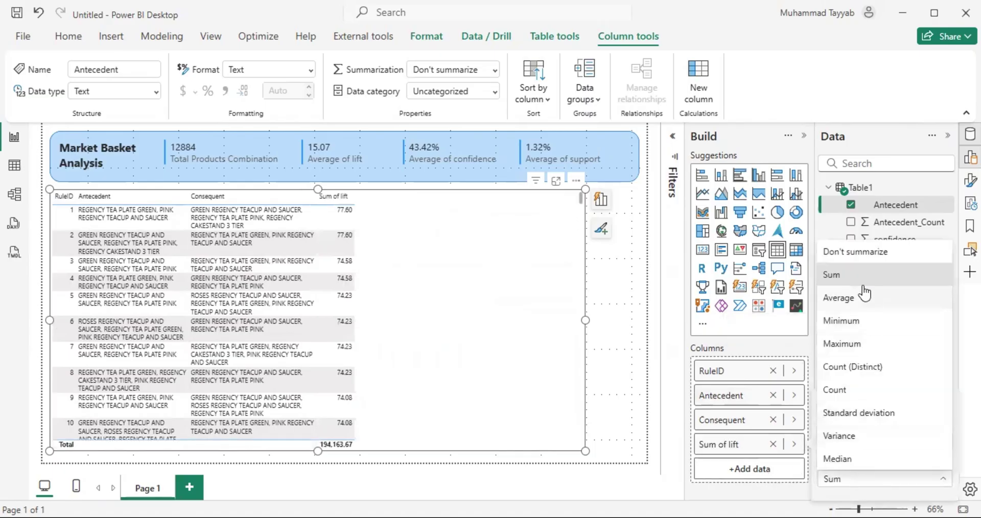
left_click(862, 255)
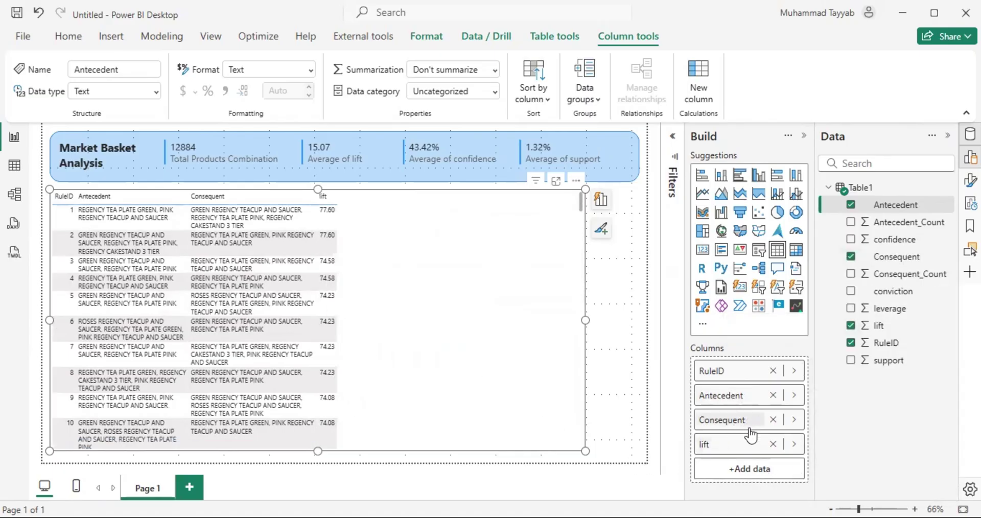
Add the support and confidence fields to the table after lift
left_click(762, 466)
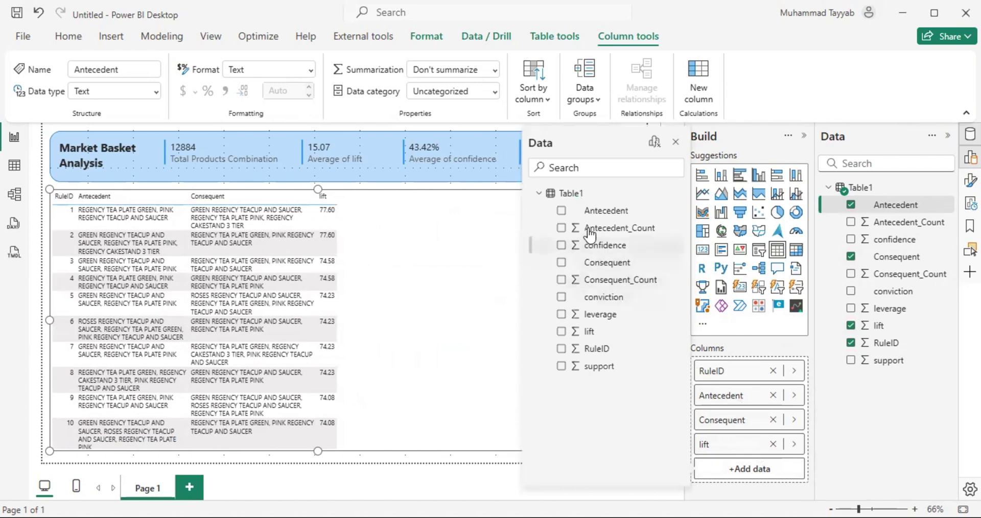
left_click(564, 366)
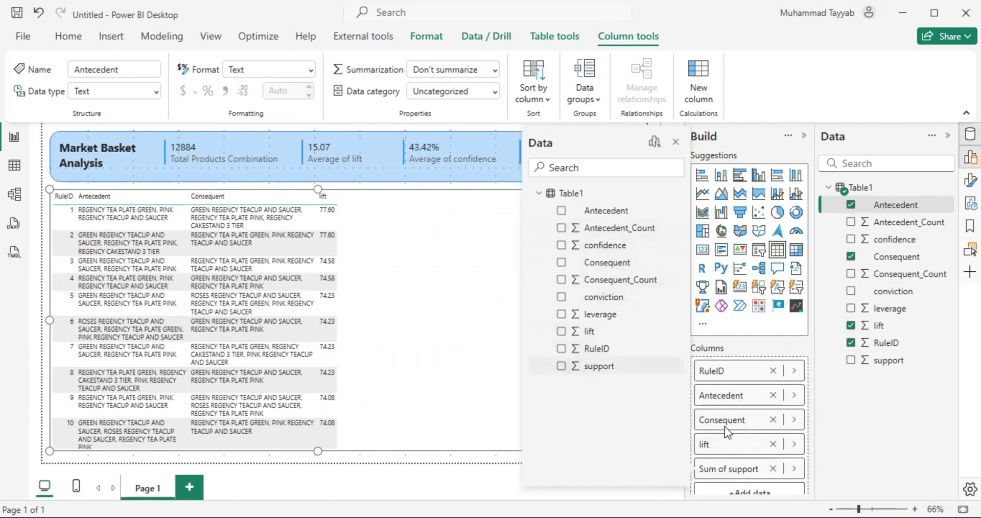
left_click(735, 488)
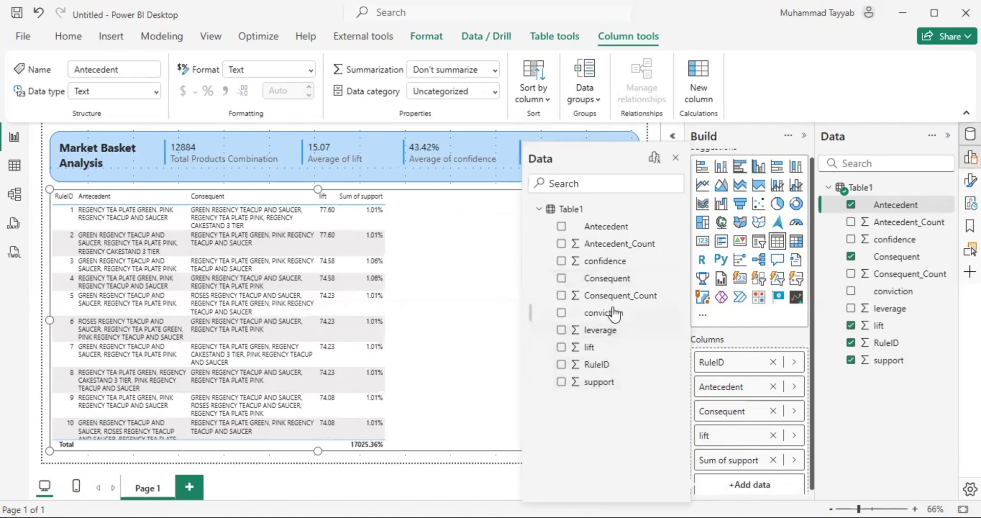
left_click(561, 261)
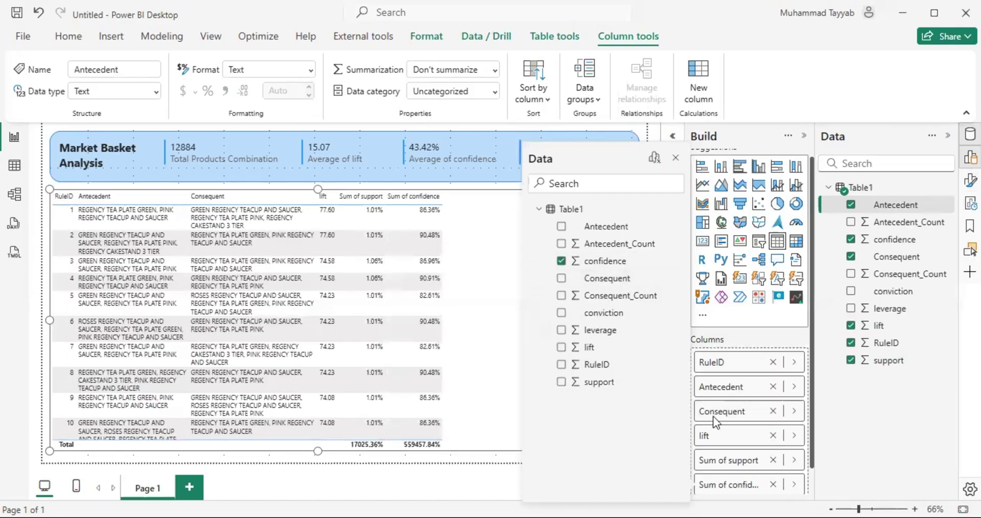
Set the table's support and confidence columns to Don't summarize and narrow the table visual to fit its columns
left_click(794, 461)
left_click(848, 459)
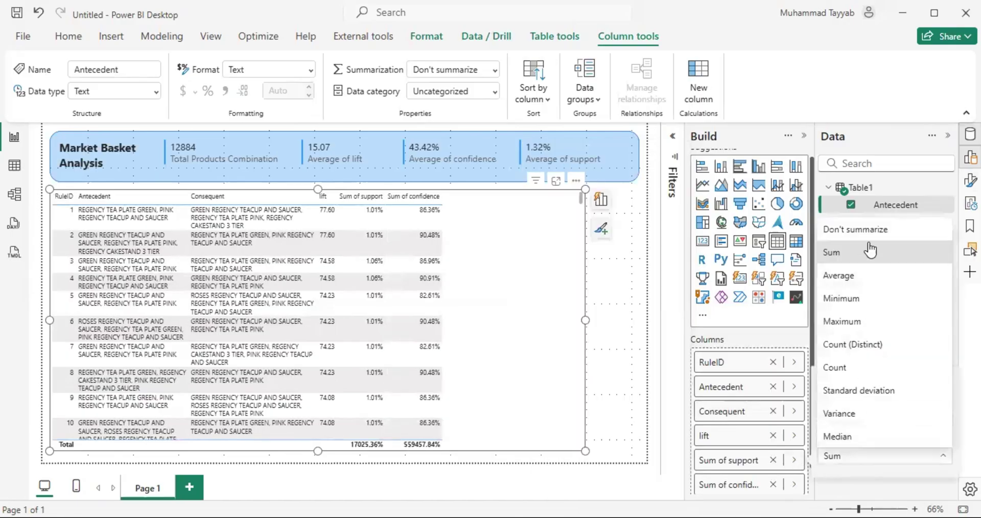
left_click(868, 225)
left_click(795, 484)
left_click(859, 480)
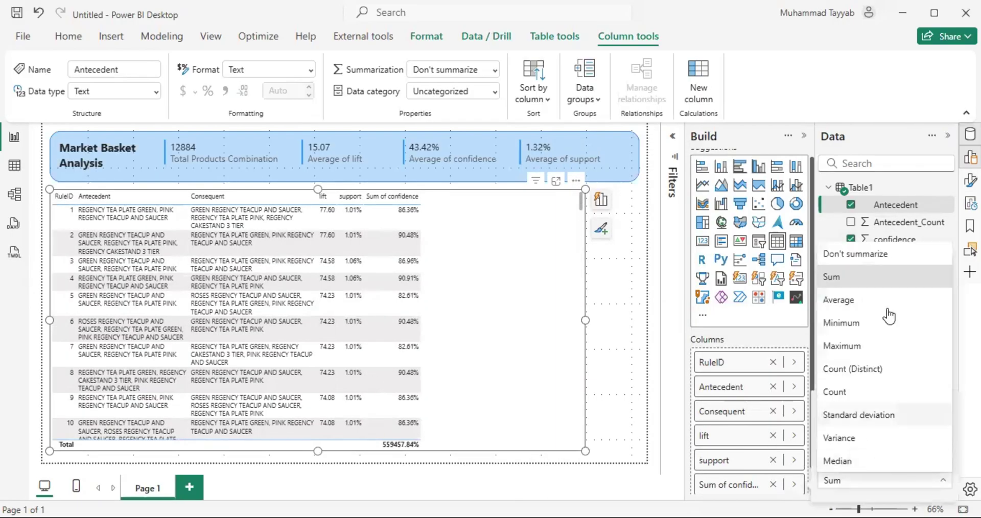
left_click(863, 256)
left_click_drag(584, 320, 408, 320)
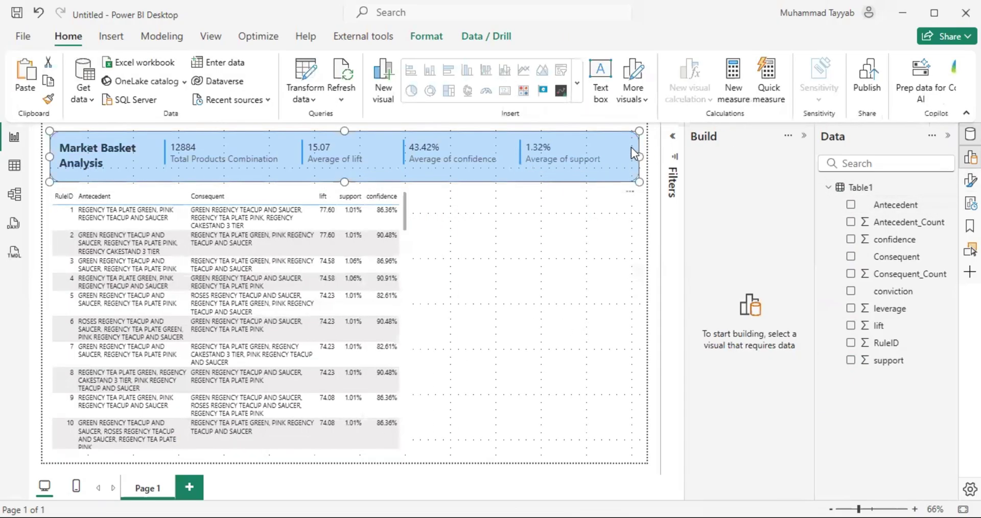
Place a copy of the blue banner shape below the banner and resize it into a panel covering the whole rules table
left_click_drag(631, 147, 590, 203)
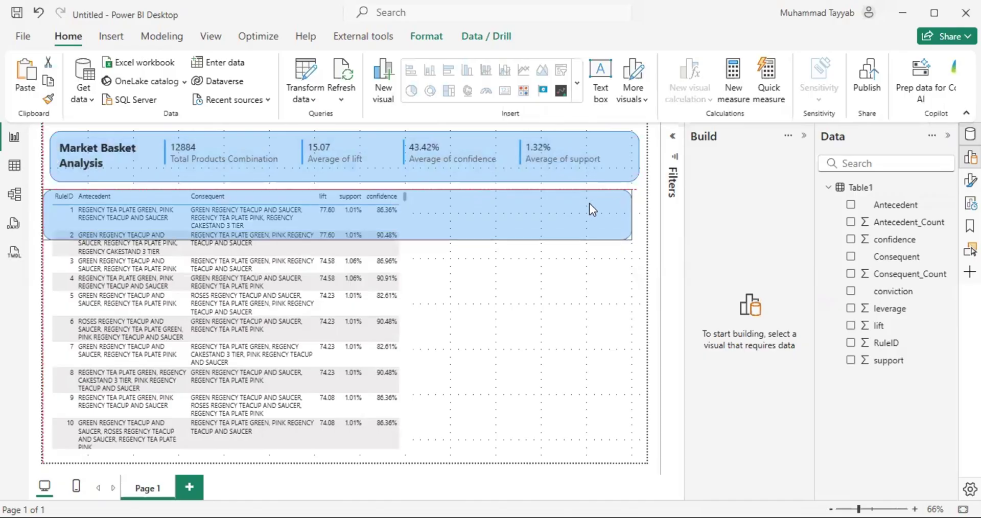
left_click(633, 219)
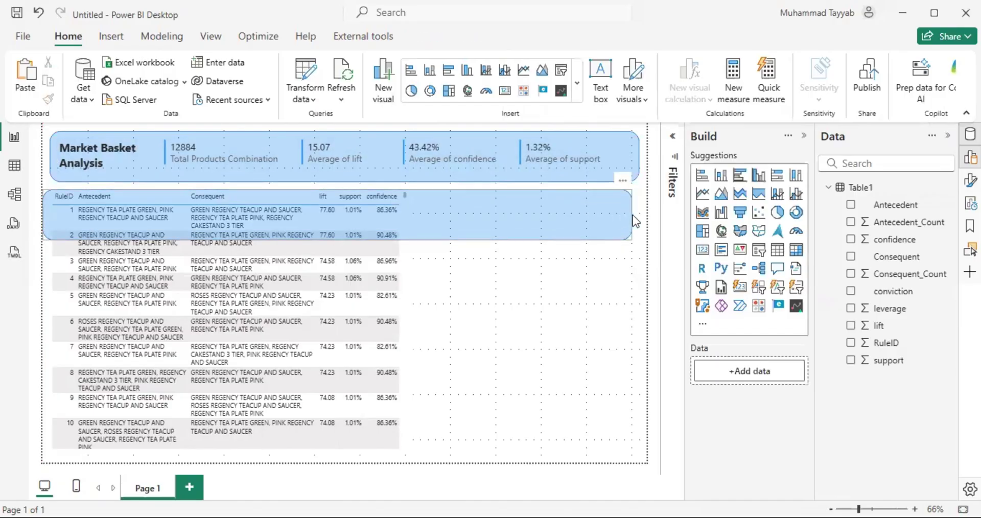
left_click(634, 219)
left_click_drag(635, 213, 422, 220)
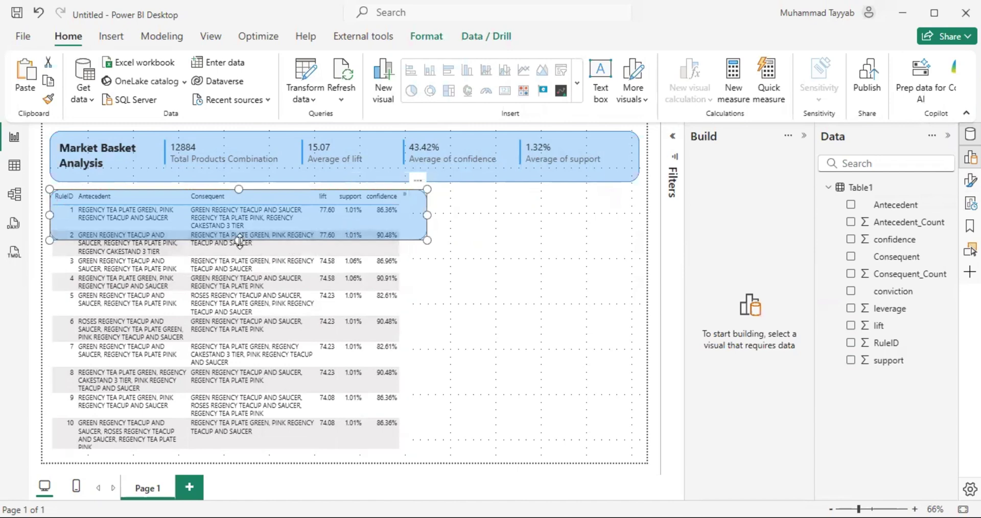
left_click_drag(238, 241, 227, 456)
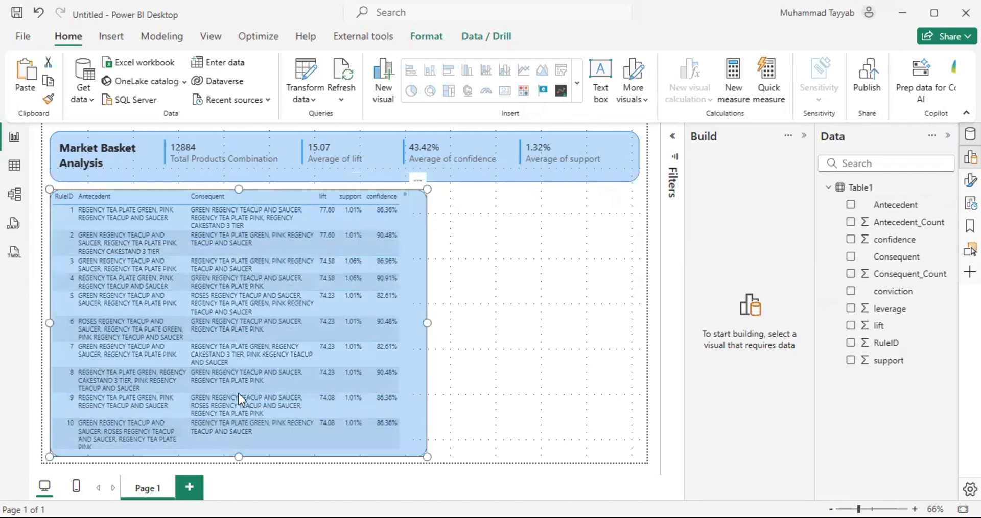
Place a narrower copy of the blue panel beside the table's panel, along the far edge of the report page
left_click_drag(240, 299, 441, 296)
left_click_drag(263, 322, 504, 311)
left_click(453, 276)
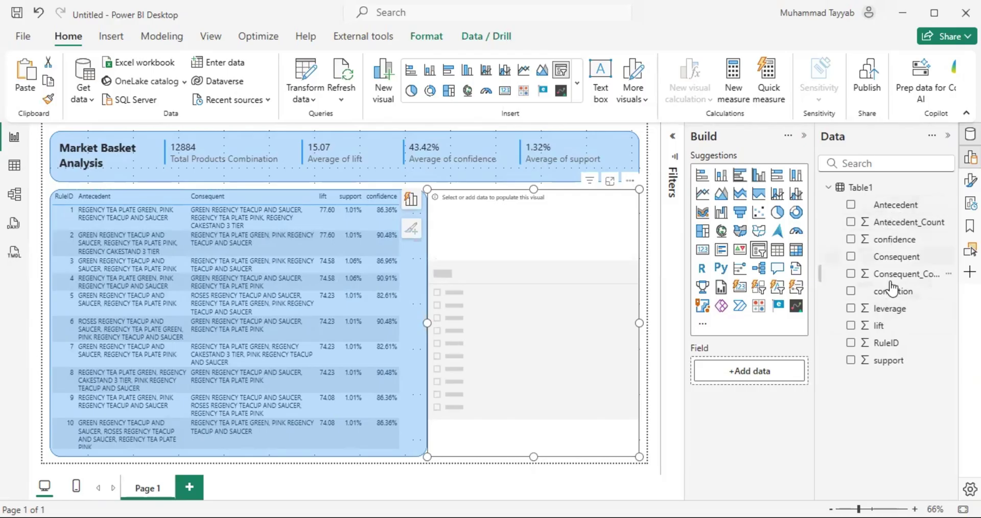
Add a slicer over the narrow panel with the Antecedent field and enable its search box
left_click(885, 210)
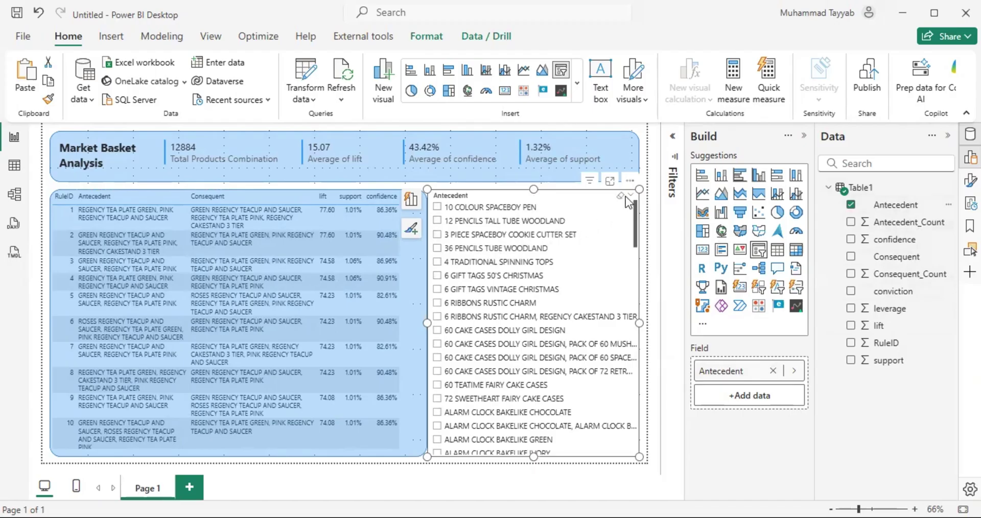
left_click(630, 181)
left_click(669, 199)
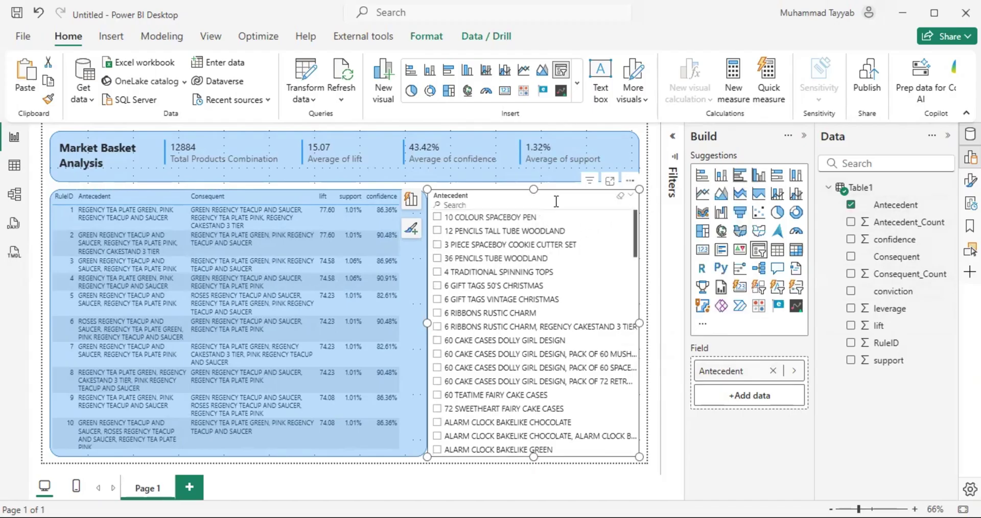
Turn off the Antecedent slicer's background so the blue panel serves as its backdrop
left_click(969, 180)
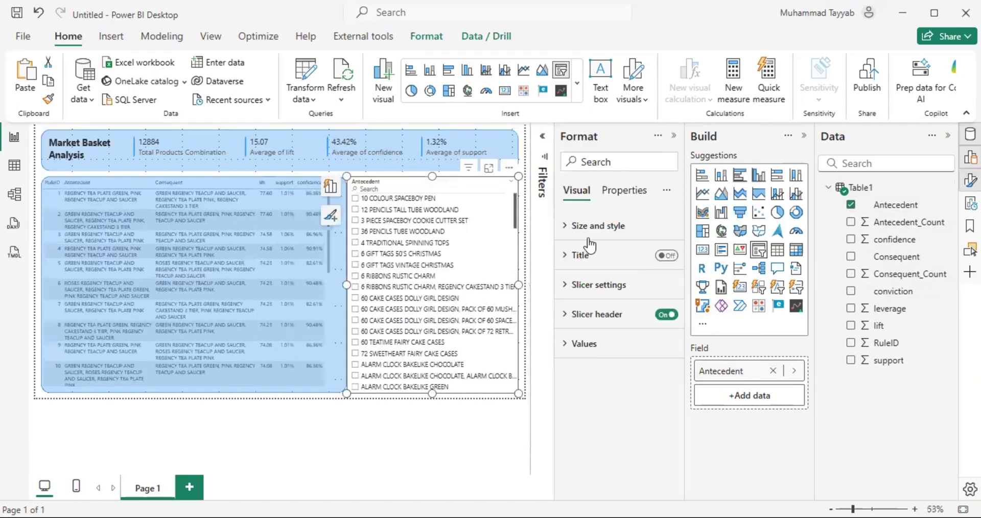
left_click(593, 226)
scroll(638, 358, "down", 5)
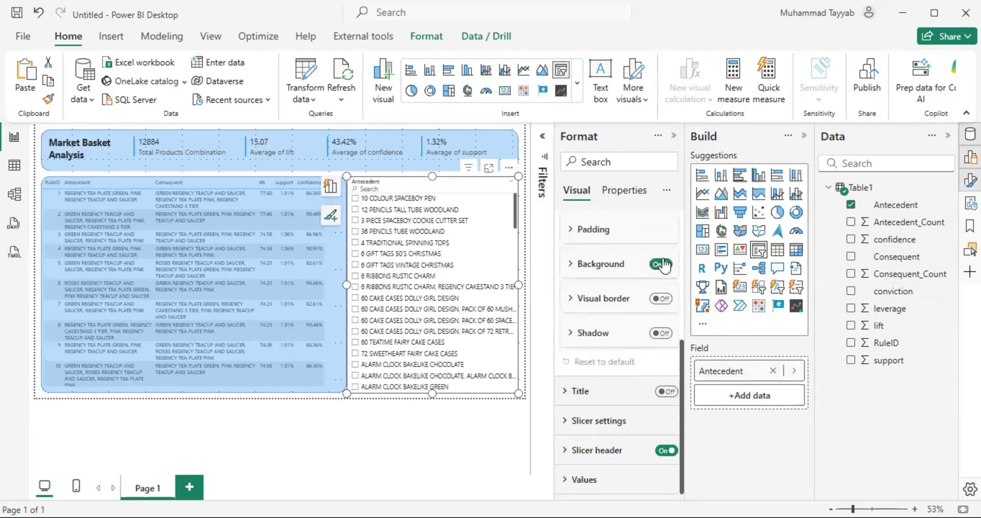
left_click(660, 263)
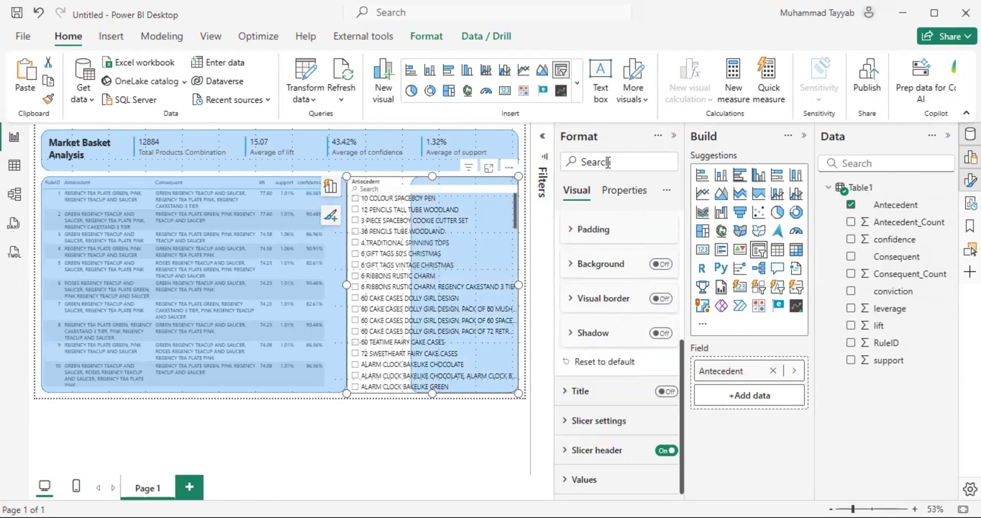
left_click(674, 137)
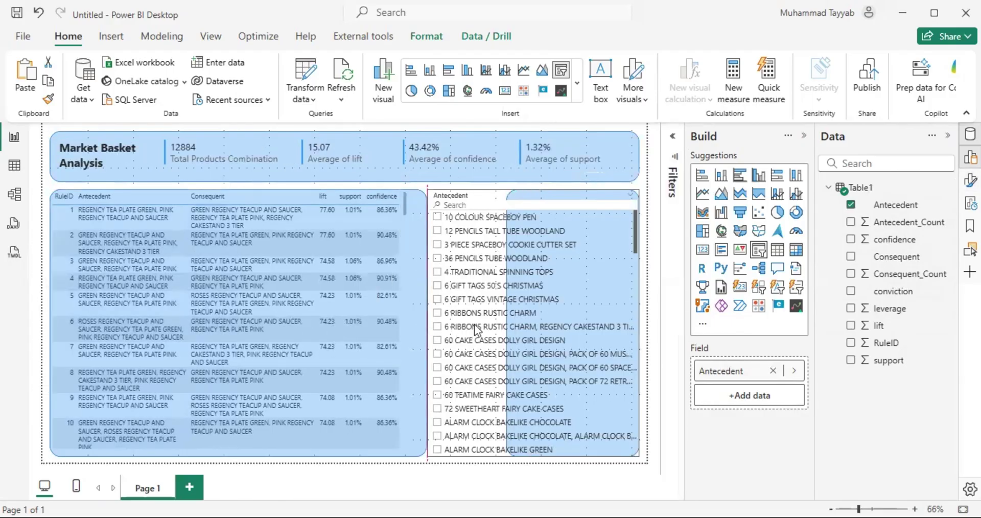
Narrow the Antecedent slicer to the width of its blue panel and nudge it slightly down inside the panel
left_click_drag(429, 322, 512, 324)
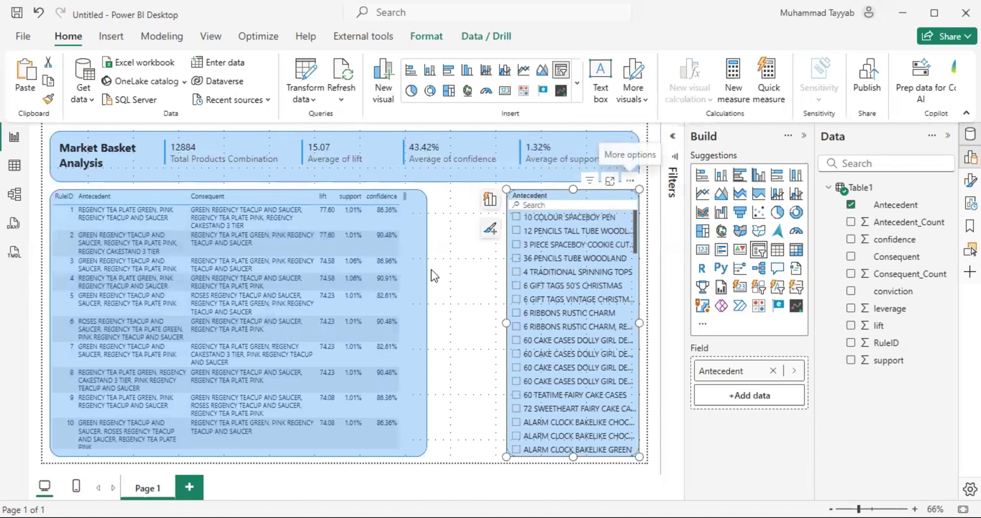
left_click(436, 288)
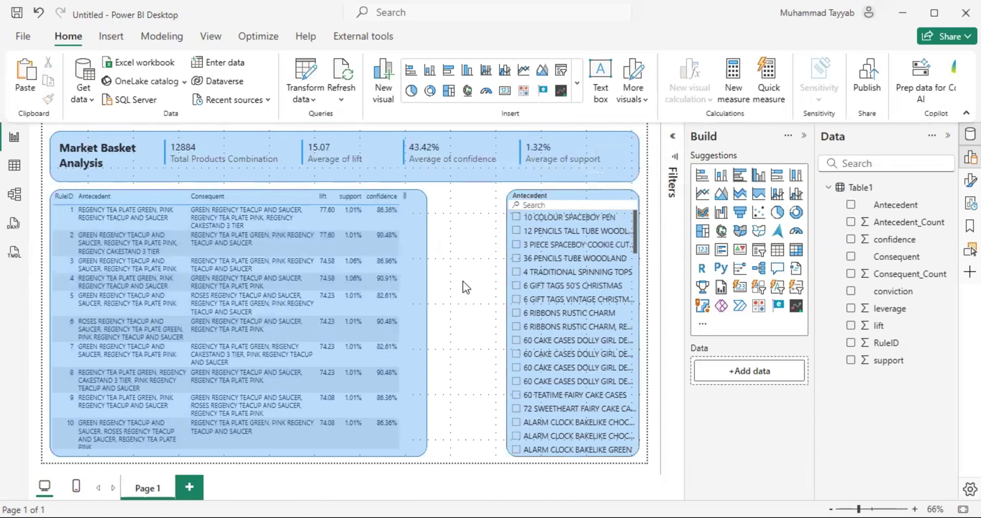
left_click_drag(628, 180, 627, 184)
Widen the slicer's panel slightly toward the table, then centre the slicer in it and shorten the slicer to fit
left_click(540, 192)
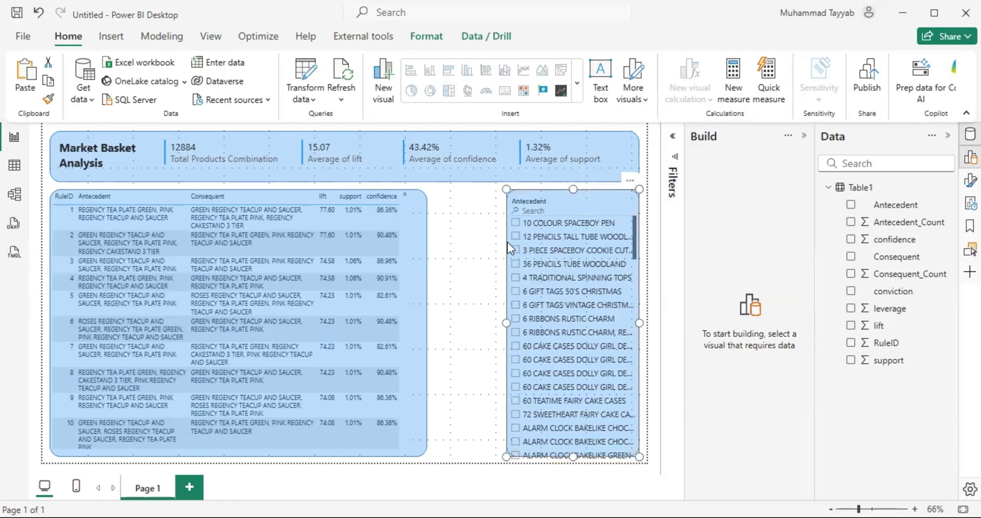
left_click_drag(506, 325, 495, 329)
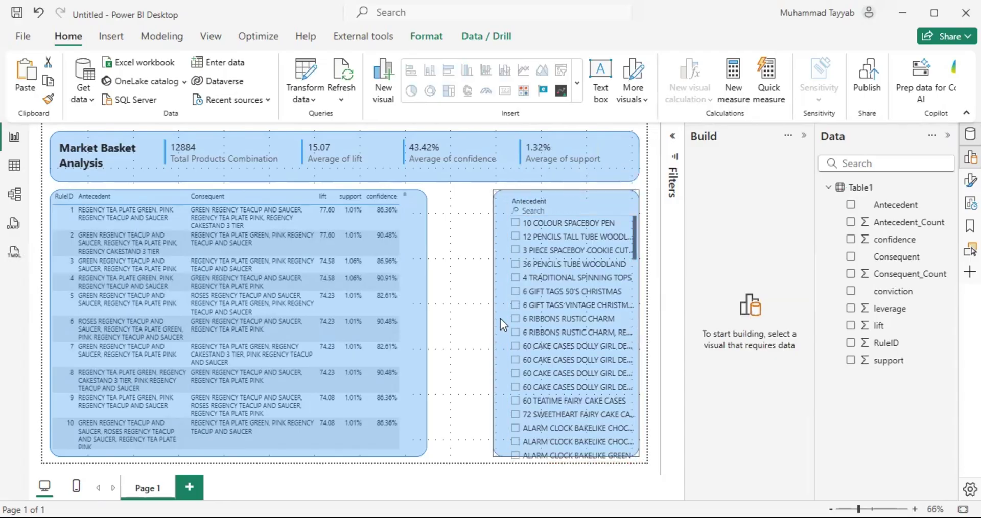
left_click(460, 283)
left_click_drag(632, 185, 625, 183)
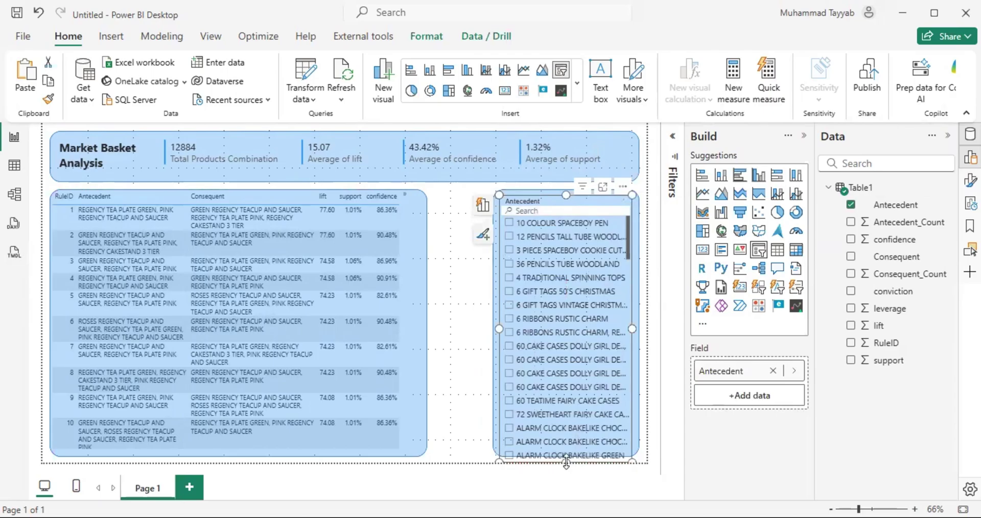
left_click_drag(563, 463, 566, 448)
left_click(553, 207)
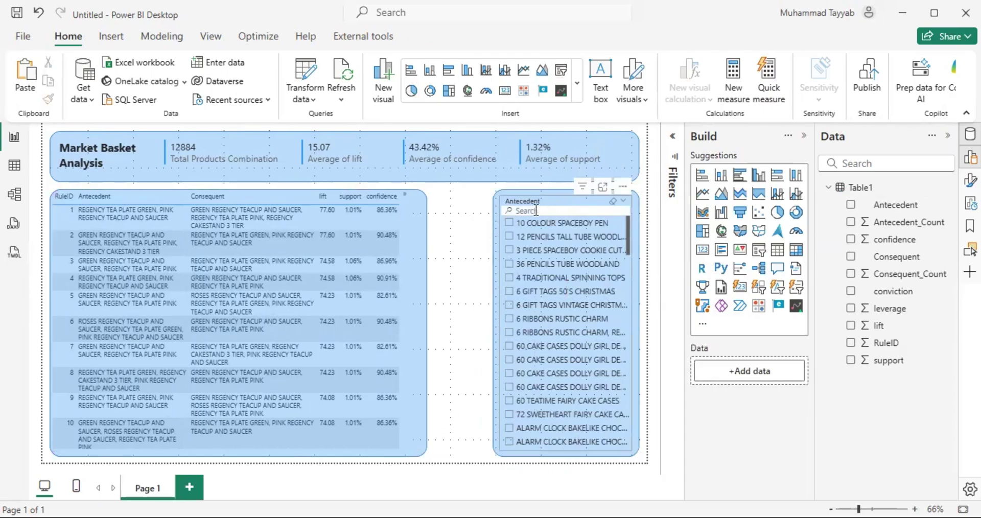
left_click(452, 222)
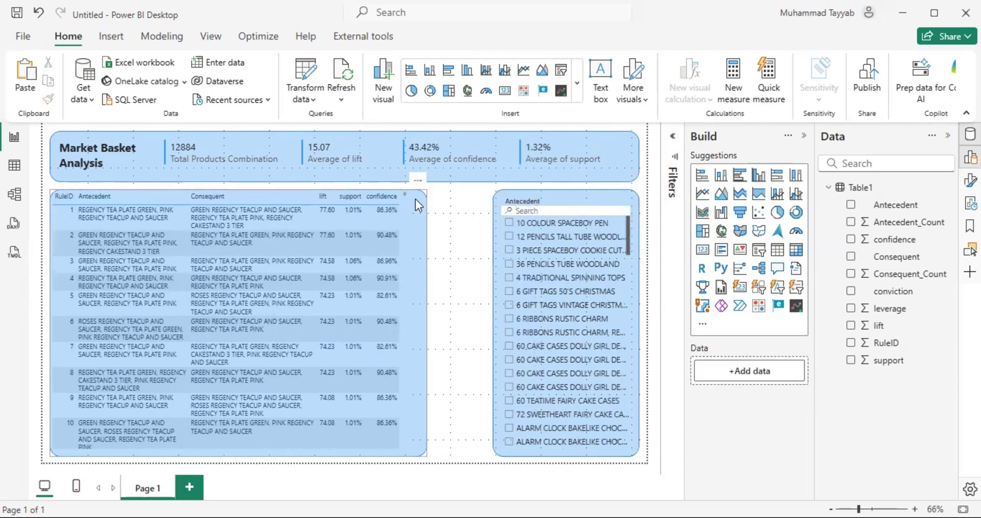
left_click(111, 36)
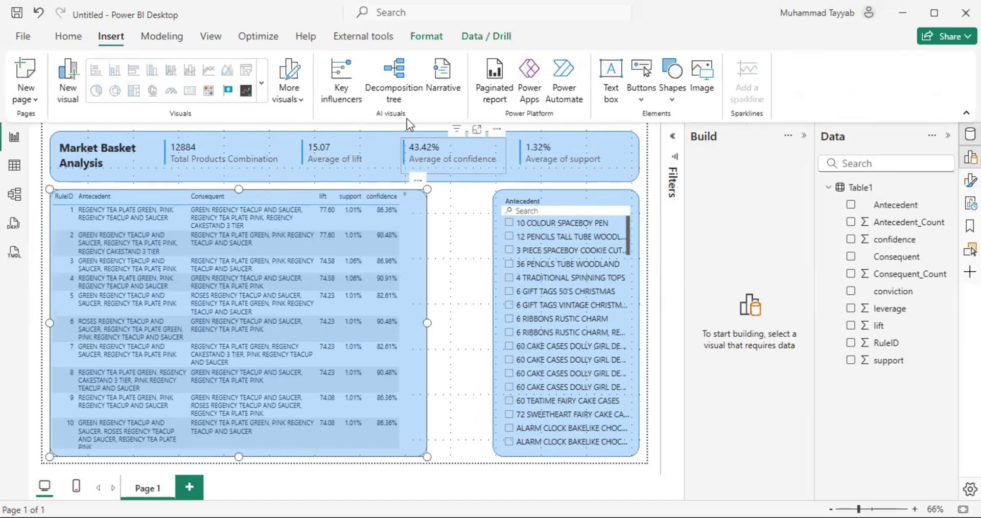
left_click(458, 243)
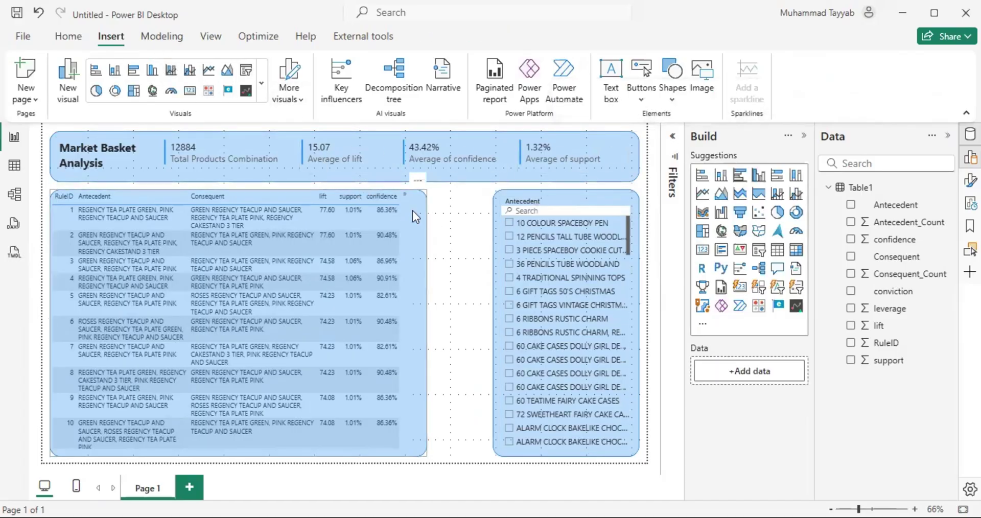
Widen the table's blue panel to just short of the slicer panel and raise the slicer panel's upper edge to match
left_click_drag(417, 219, 449, 238)
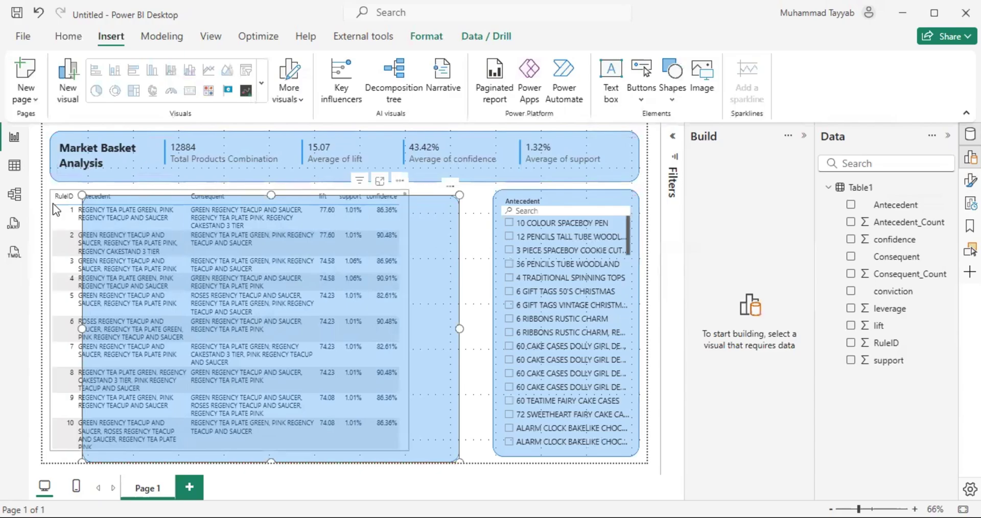
left_click(54, 203)
left_click_drag(454, 337, 487, 320)
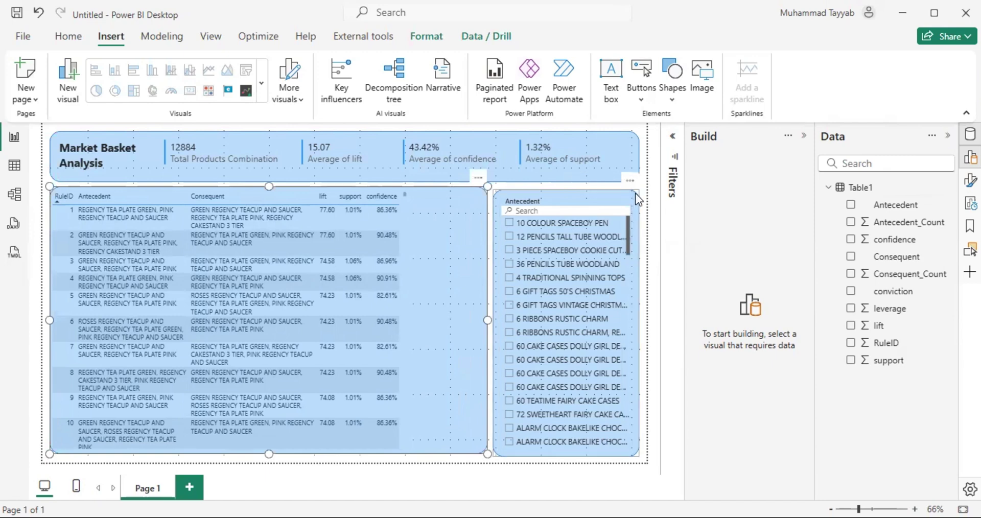
left_click(572, 187)
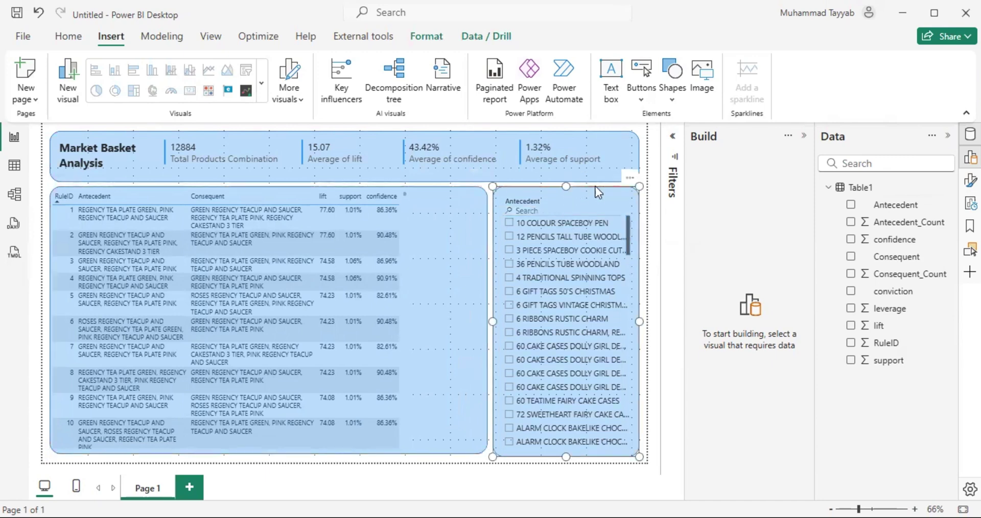
left_click(644, 198)
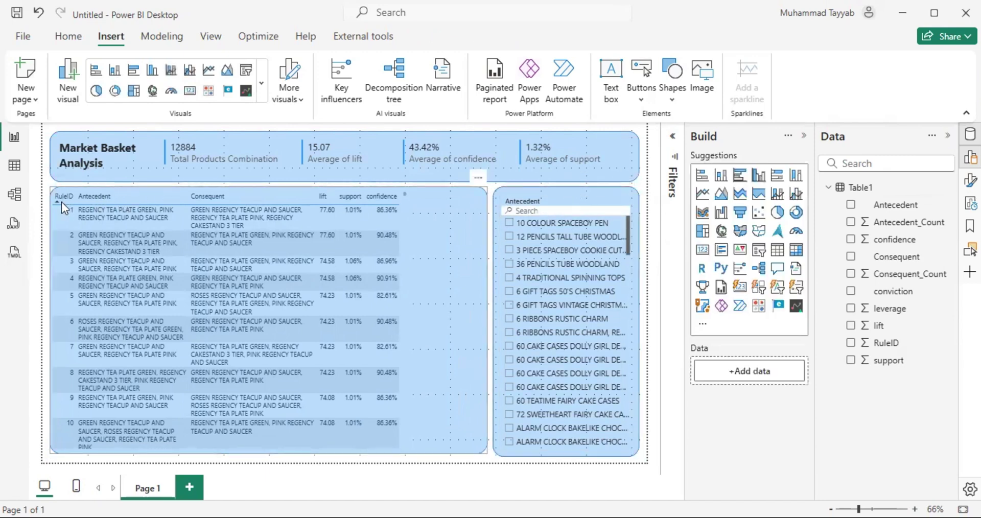
Move the blue panel aside to reach the table, shift the table inward, and put the panel back around it
left_click_drag(439, 210, 469, 218)
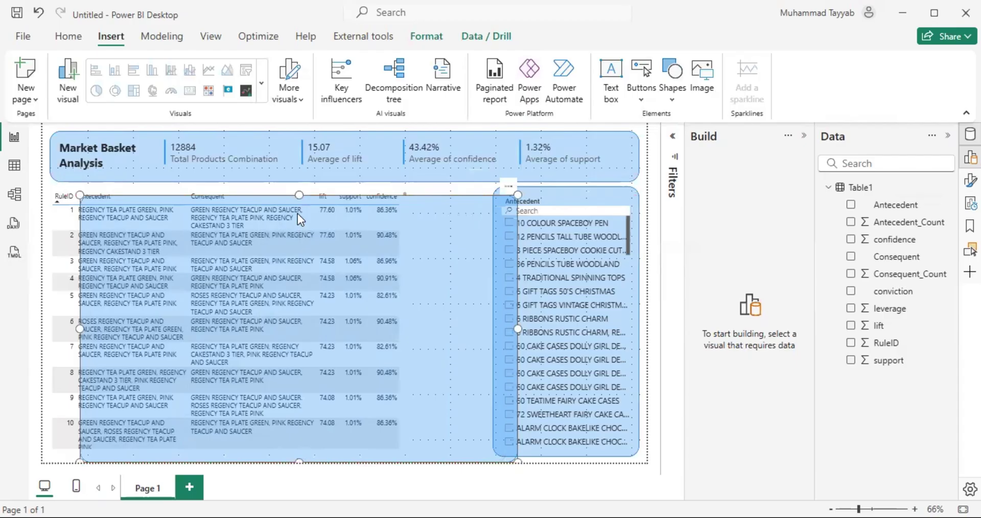
left_click(55, 196)
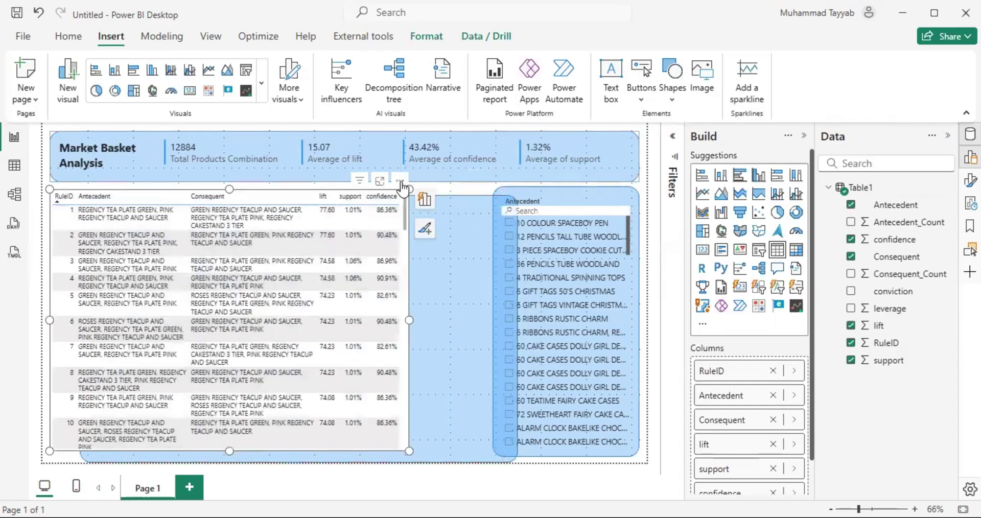
left_click_drag(409, 193, 462, 194)
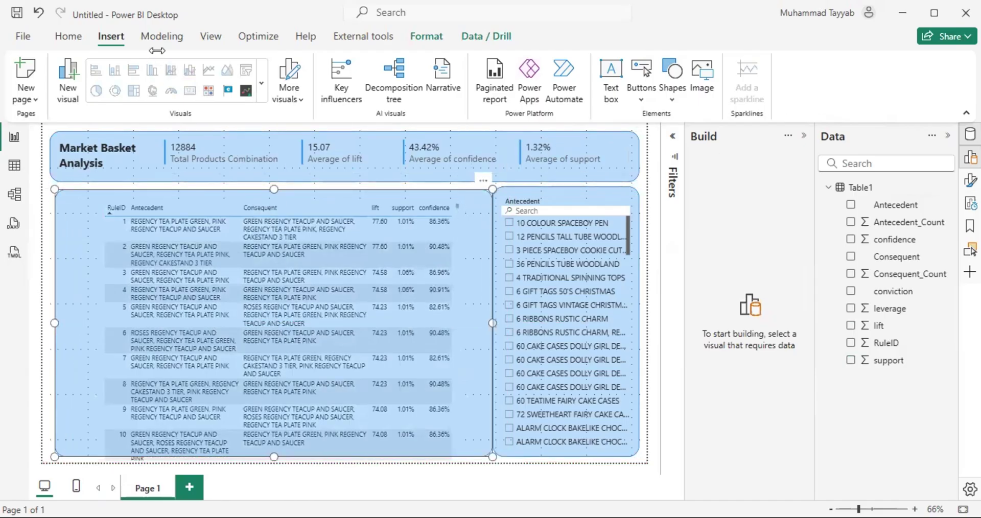
Send the table's blue background panel to the back of the page's layer order
left_click(161, 36)
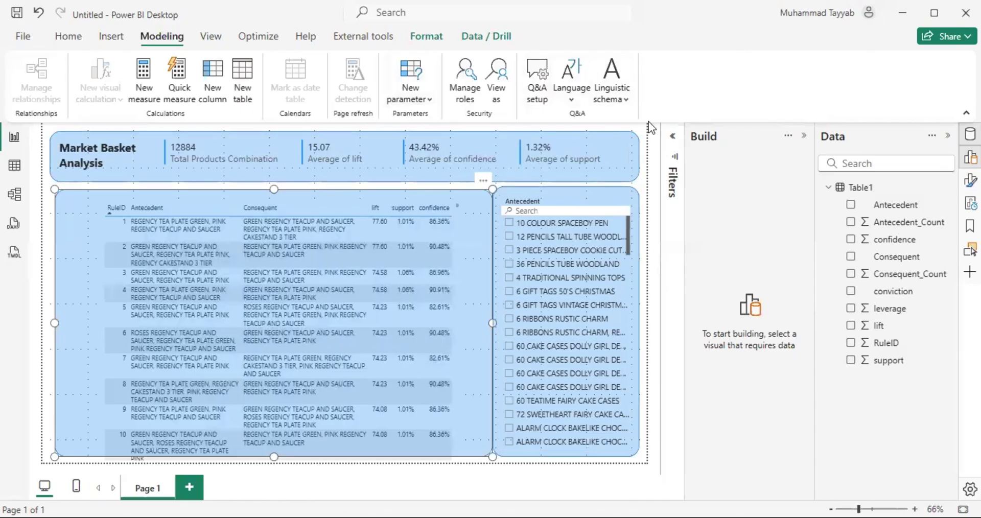
left_click(426, 36)
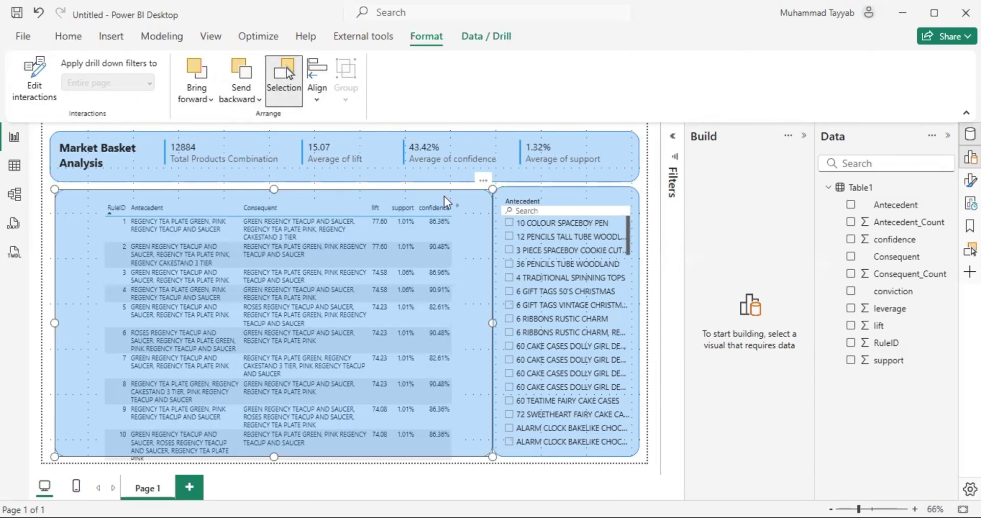
left_click(241, 89)
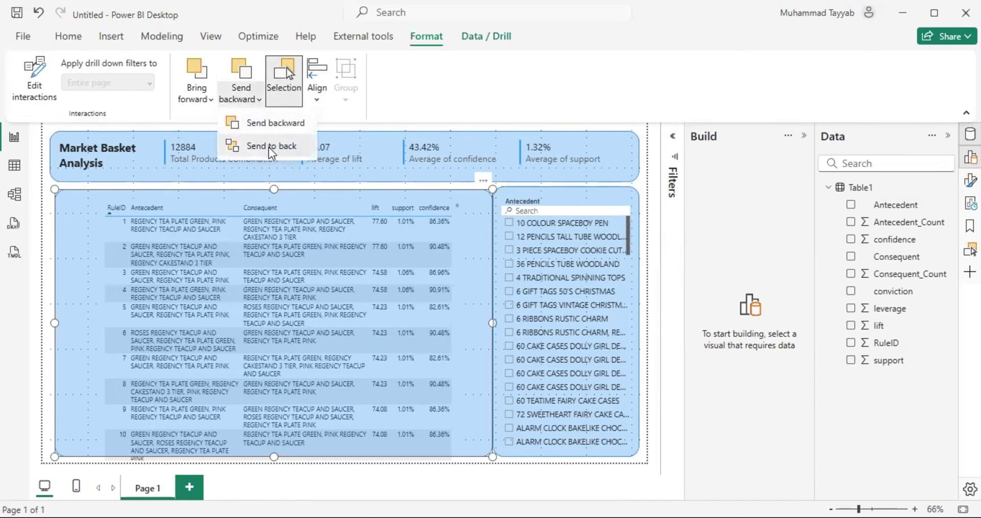
left_click(269, 146)
left_click(457, 198)
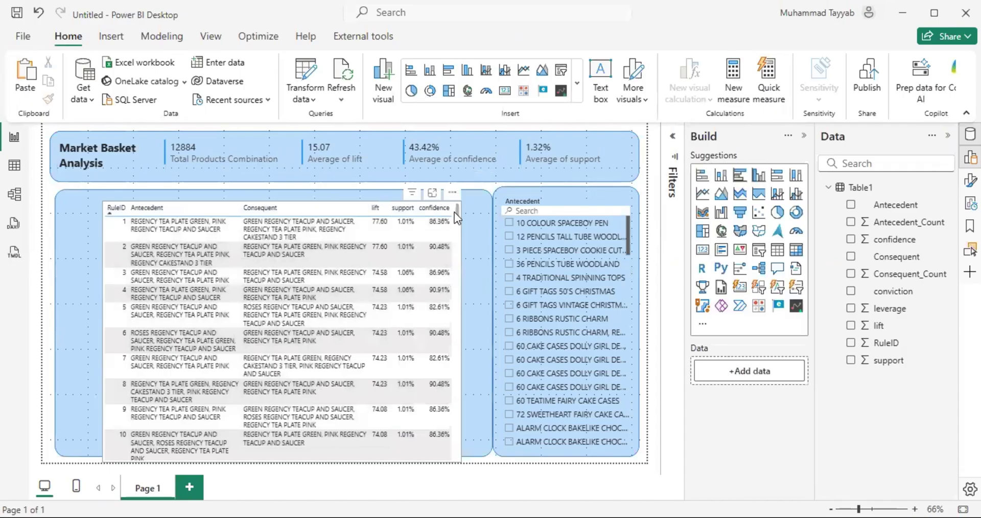
Realign the blue panel with the banner's edge, leaving a gap to the slicer panel, and move the table near that edge inside it
left_click(454, 195)
left_click(359, 192)
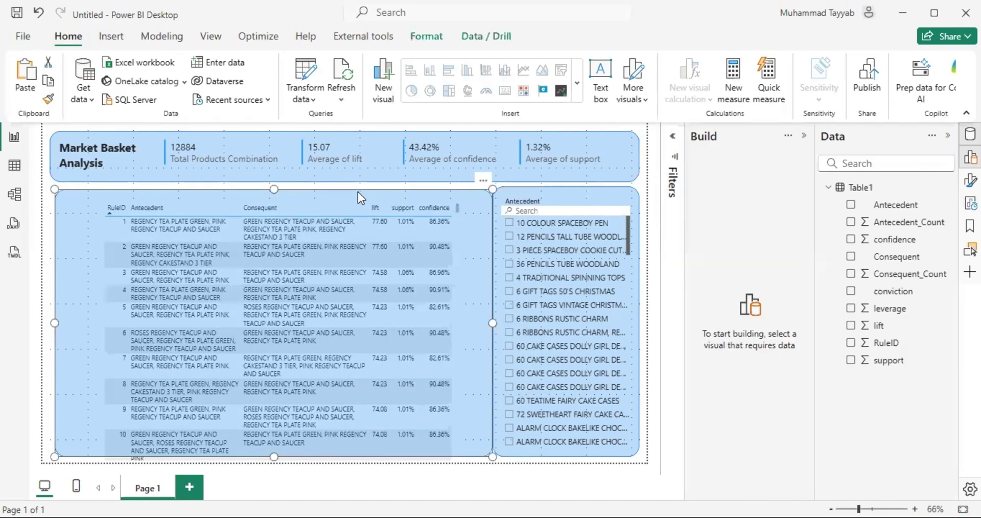
left_click(357, 191)
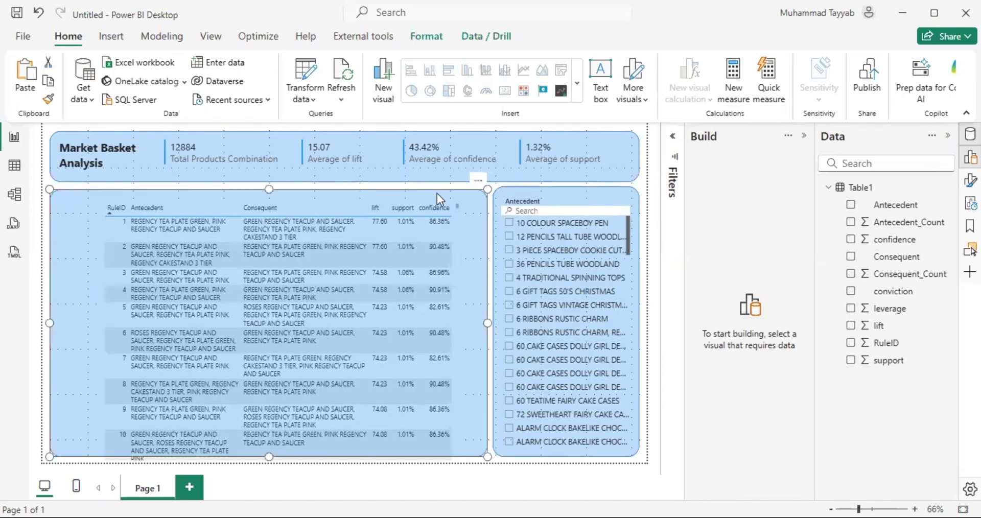
left_click(452, 217)
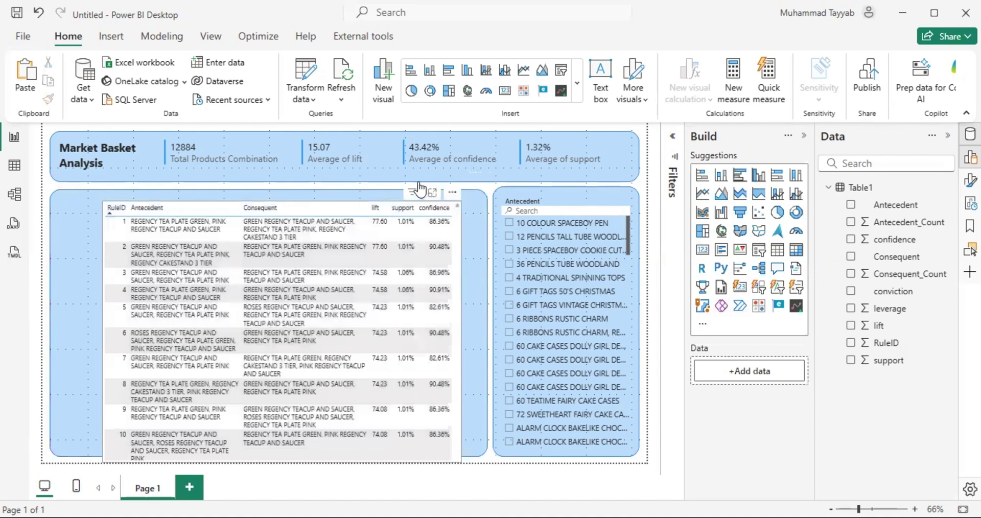
left_click_drag(419, 189, 374, 183)
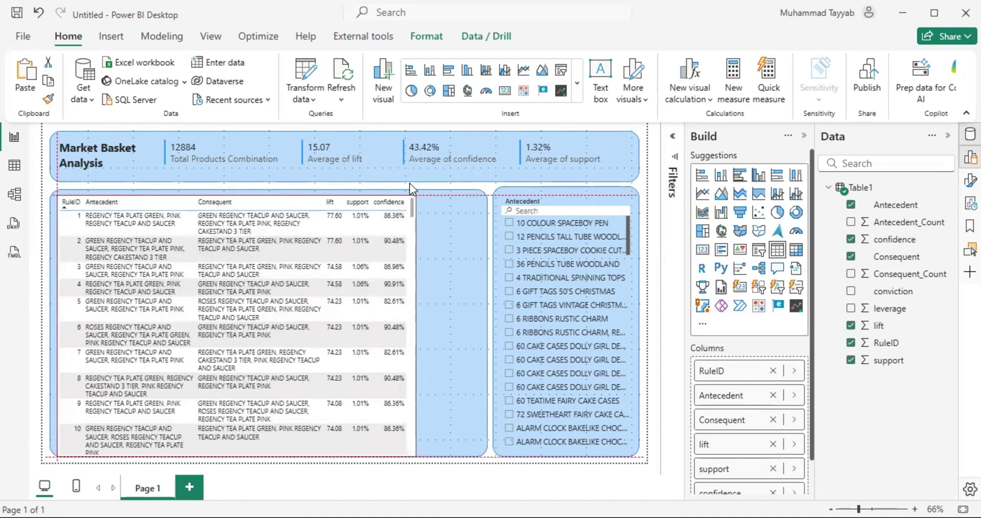
Widen the rules table to fill its blue panel and turn off the table's background
left_click_drag(413, 323, 481, 320)
left_click(970, 180)
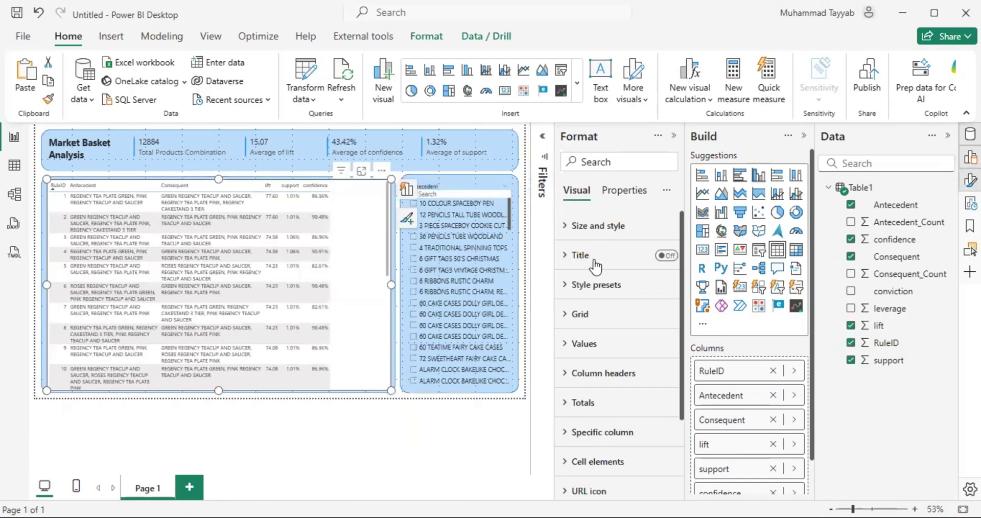
left_click(613, 191)
left_click(573, 192)
left_click(593, 226)
scroll(619, 332, "down", 5)
left_click(660, 283)
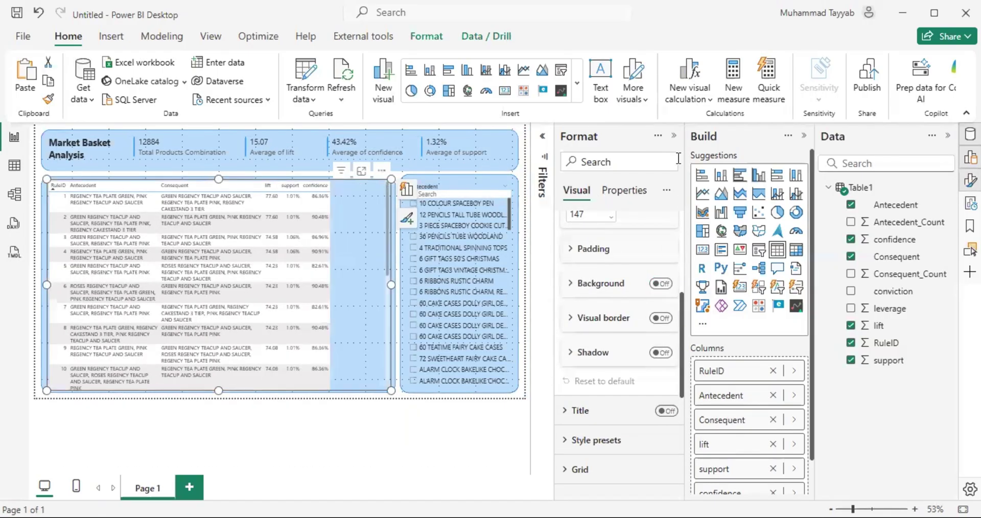
left_click(674, 135)
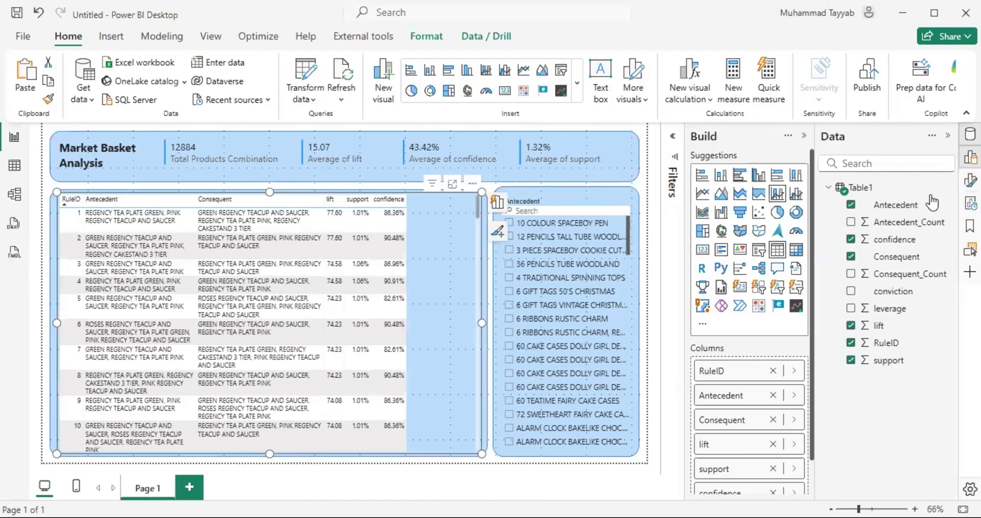
Set the rules table's style preset to None
left_click(970, 181)
left_click(592, 284)
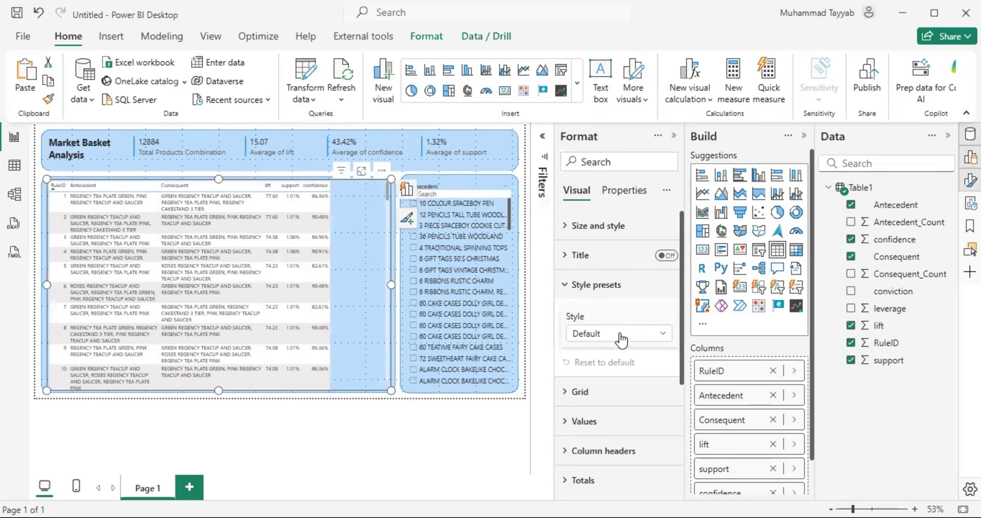
left_click(621, 334)
left_click(608, 369)
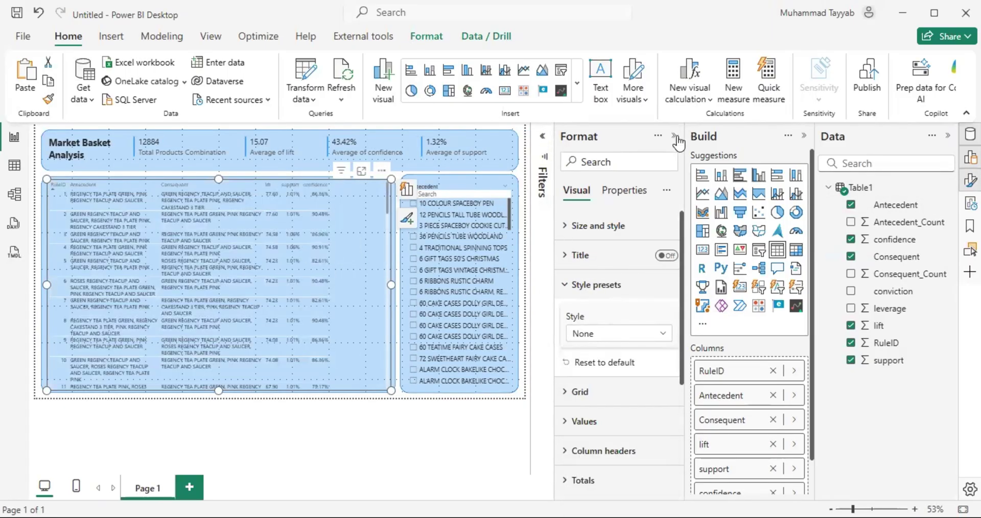
left_click(674, 136)
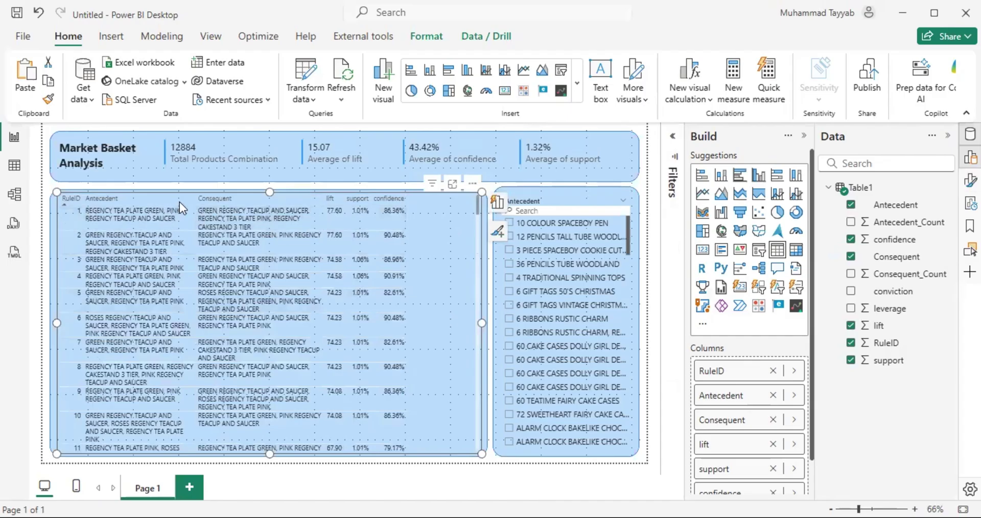
Widen the Antecedent and Consequent columns so the table's columns spread across the panel
left_click_drag(194, 201, 220, 201)
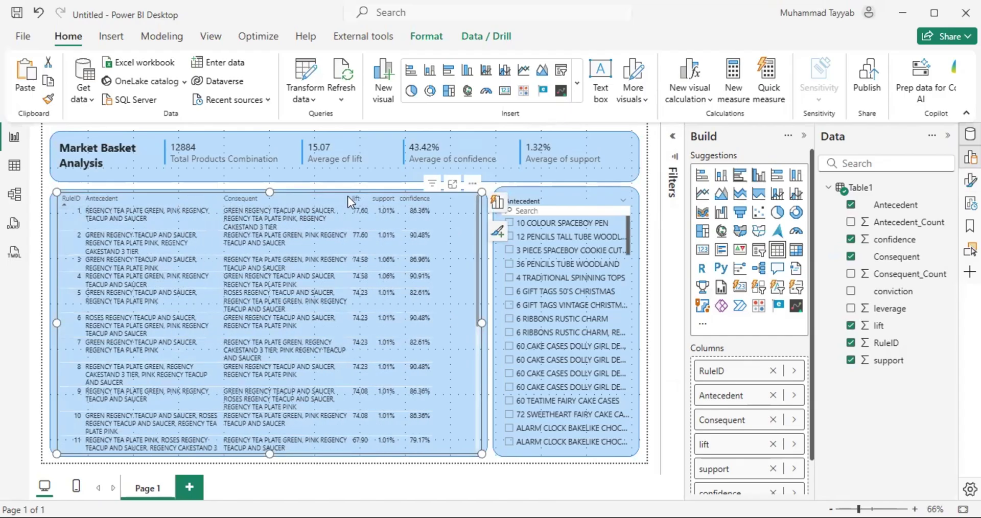
left_click_drag(351, 198, 386, 197)
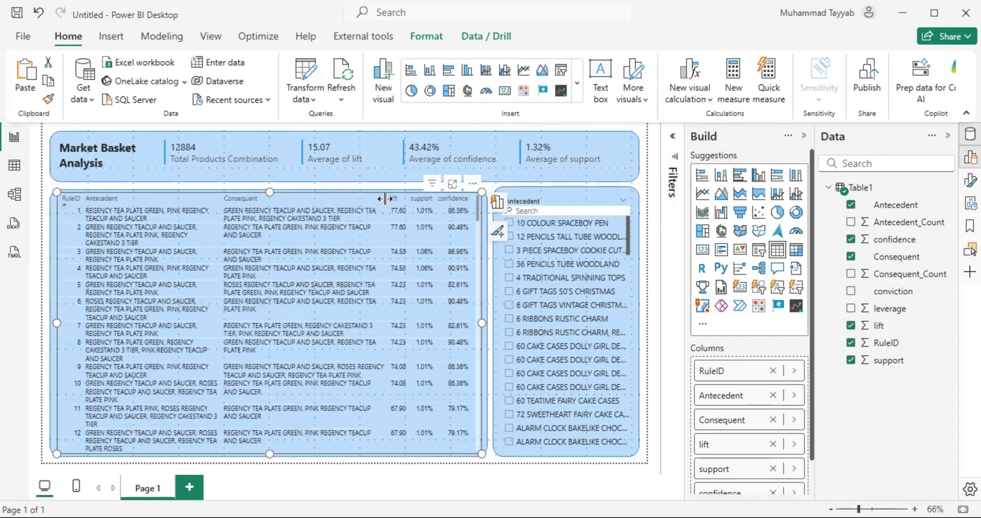
left_click(488, 186)
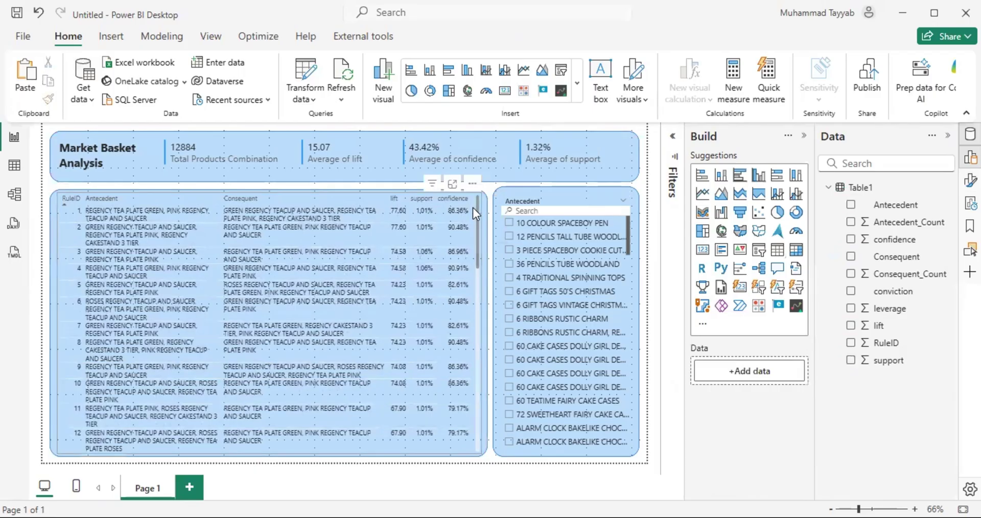
Apply background color conditional formatting to the table's lift column with the default settings
left_click(473, 207)
scroll(760, 409, "down", 1)
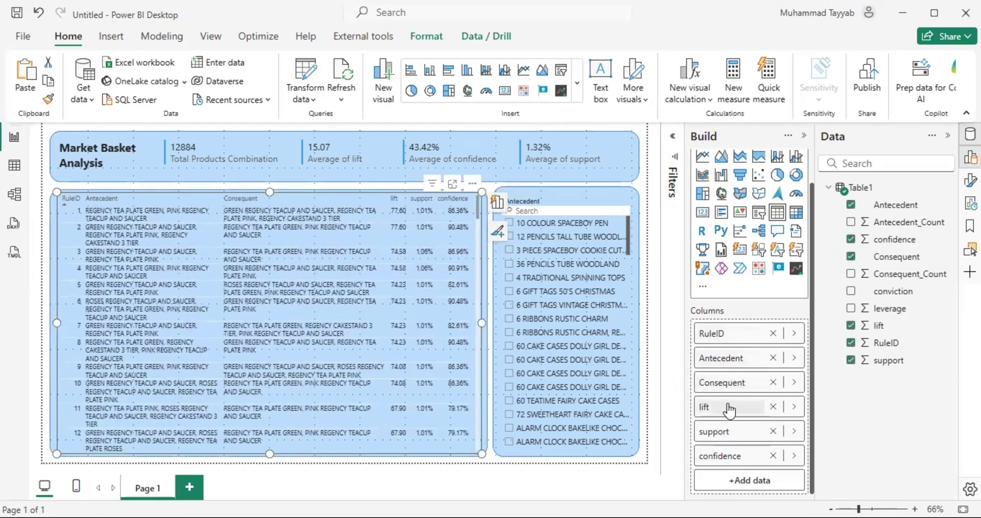
right_click(765, 407)
mouse_move(828, 160)
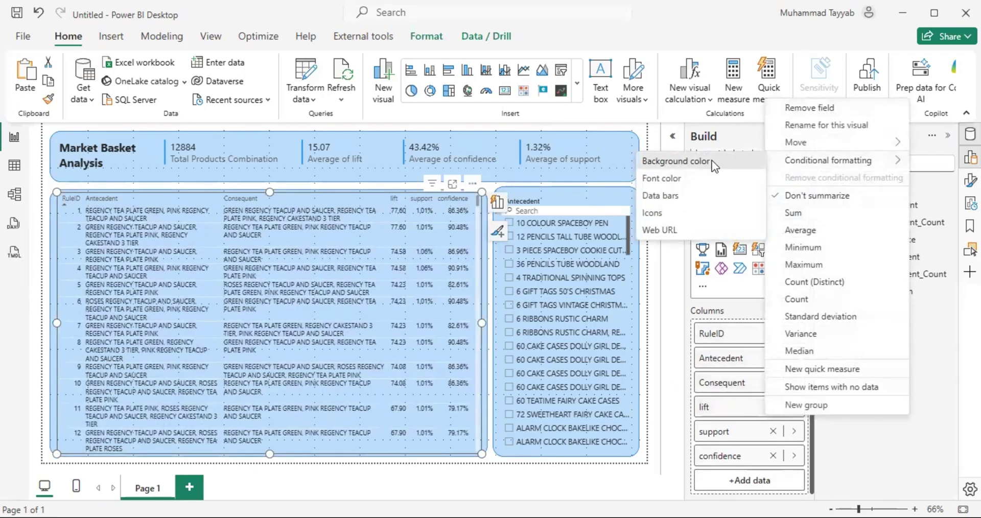
left_click(714, 162)
left_click(728, 462)
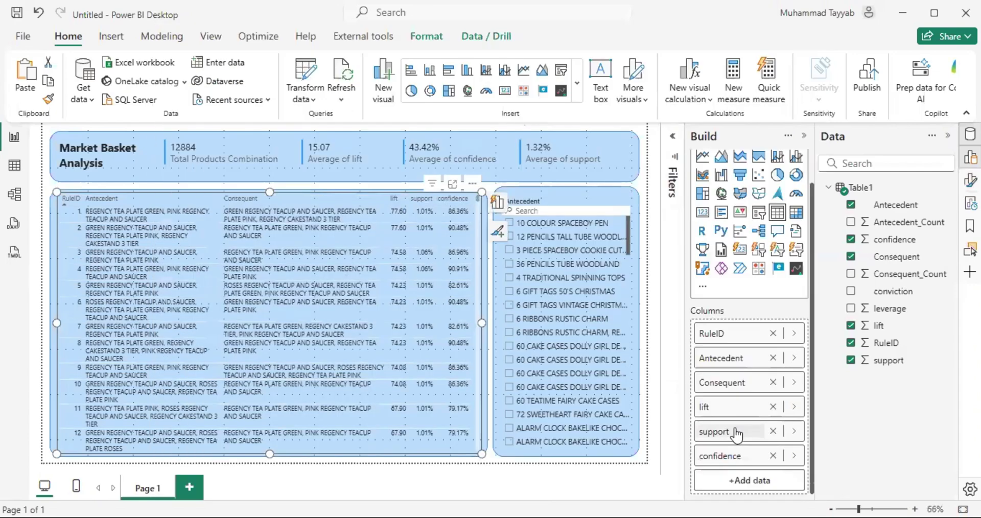
Apply the default background color conditional formatting to the support column
right_click(720, 432)
mouse_move(800, 187)
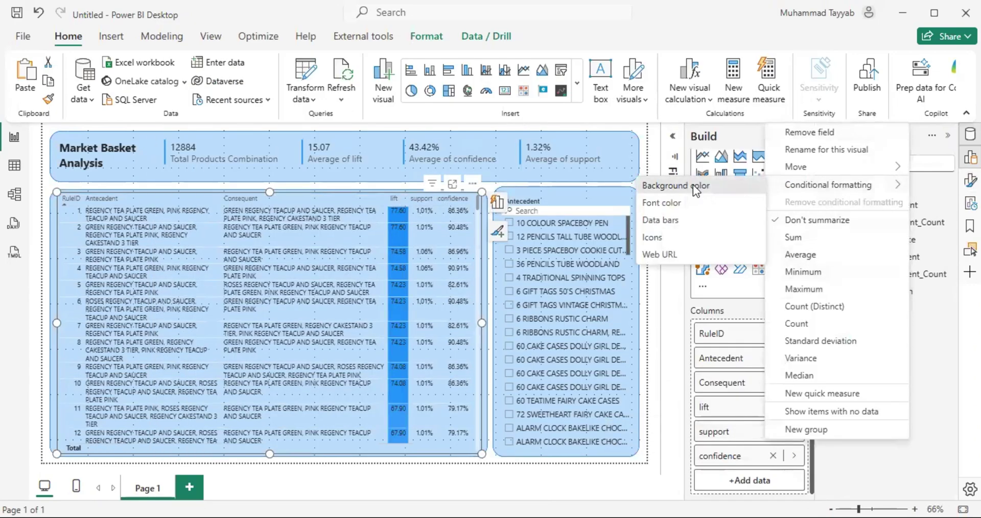
left_click(731, 463)
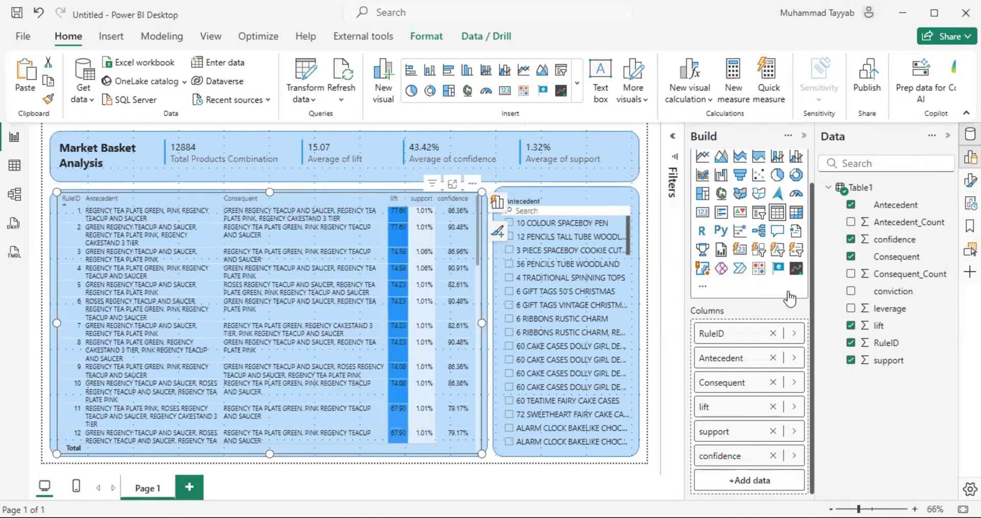
Apply a gradient background color to the confidence column's values, running from the lowest to the highest value
right_click(726, 456)
mouse_move(817, 209)
left_click(675, 210)
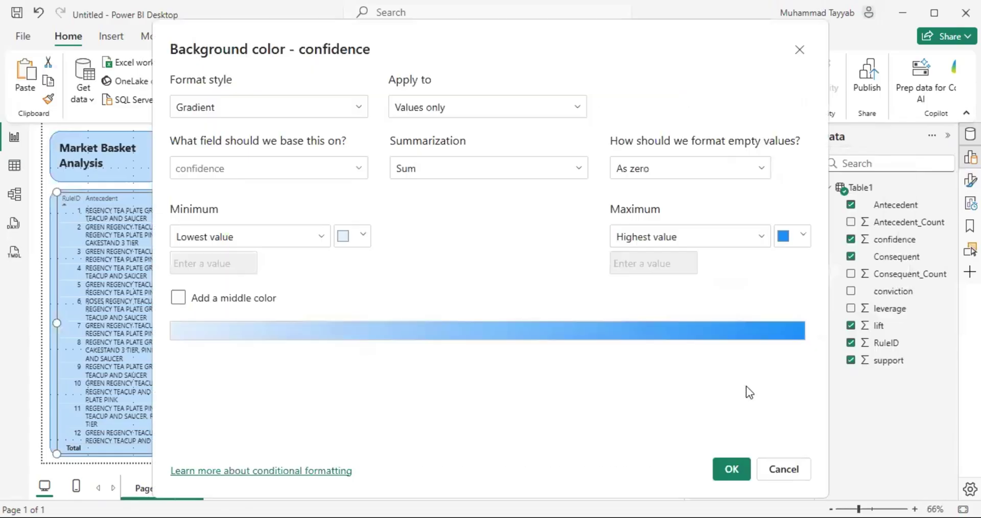
left_click(731, 467)
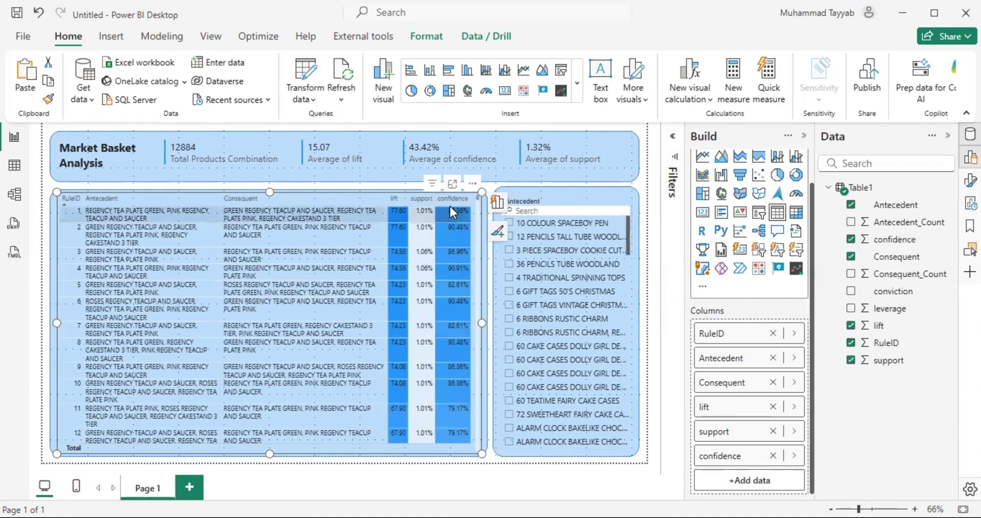
Examine the rules table sorted by highest support and by highest confidence, browsing down through the rules
left_click(420, 201)
left_click(421, 200)
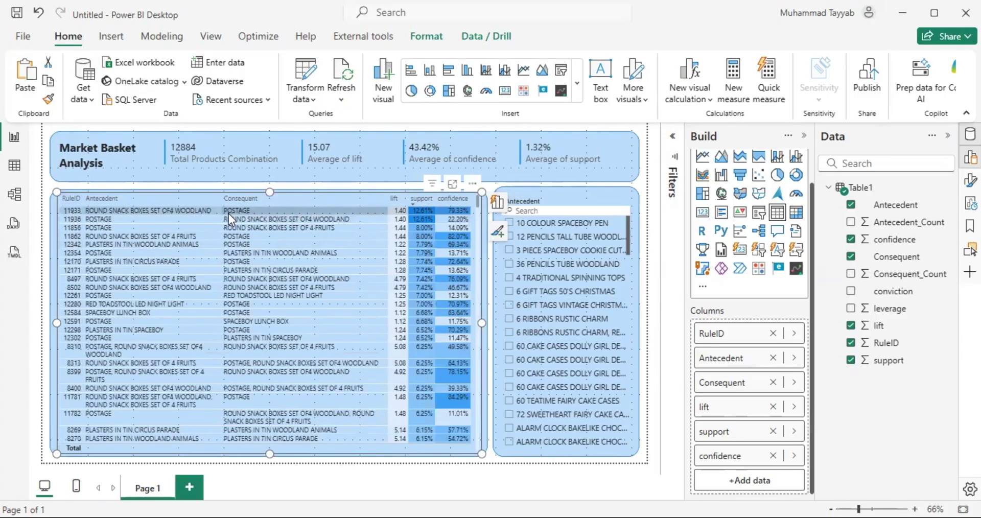
left_click(456, 199)
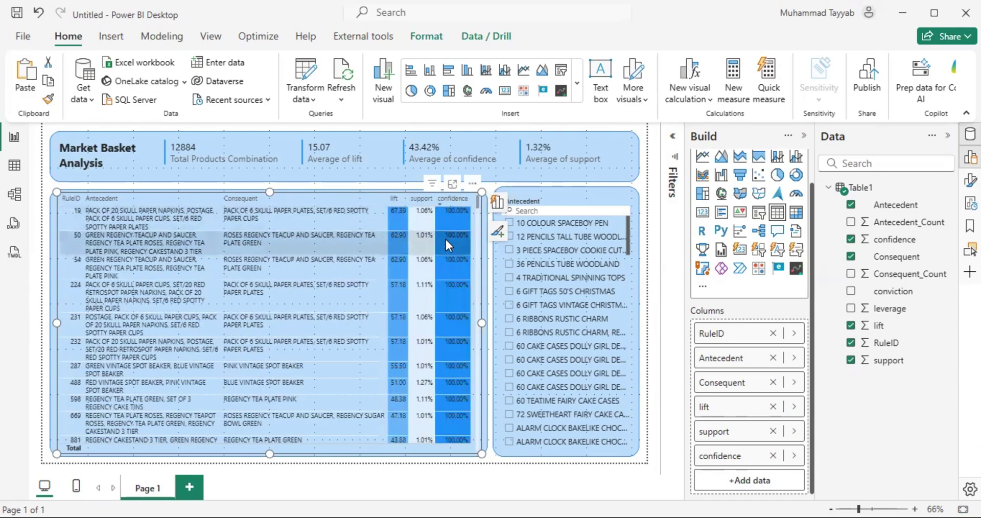
scroll(452, 253, "down", 2)
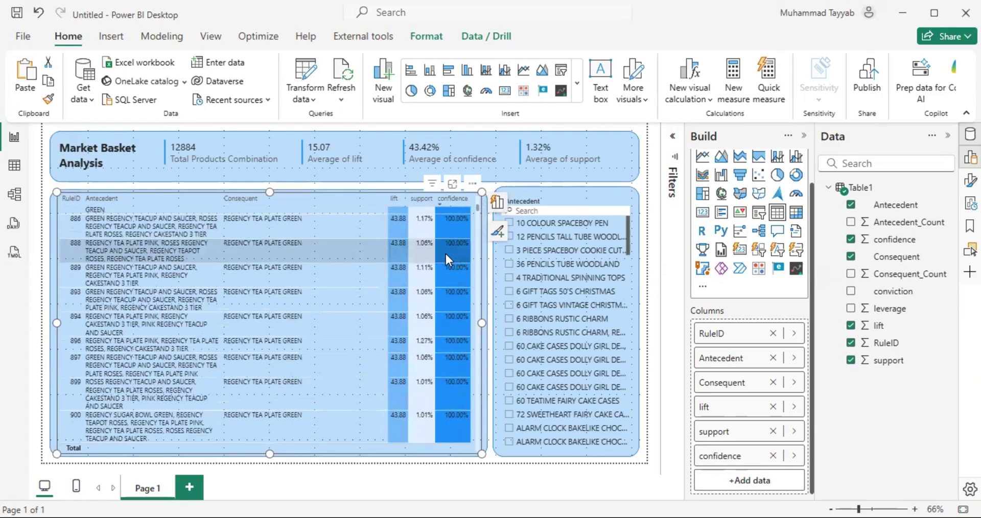
scroll(270, 262, "down", 15)
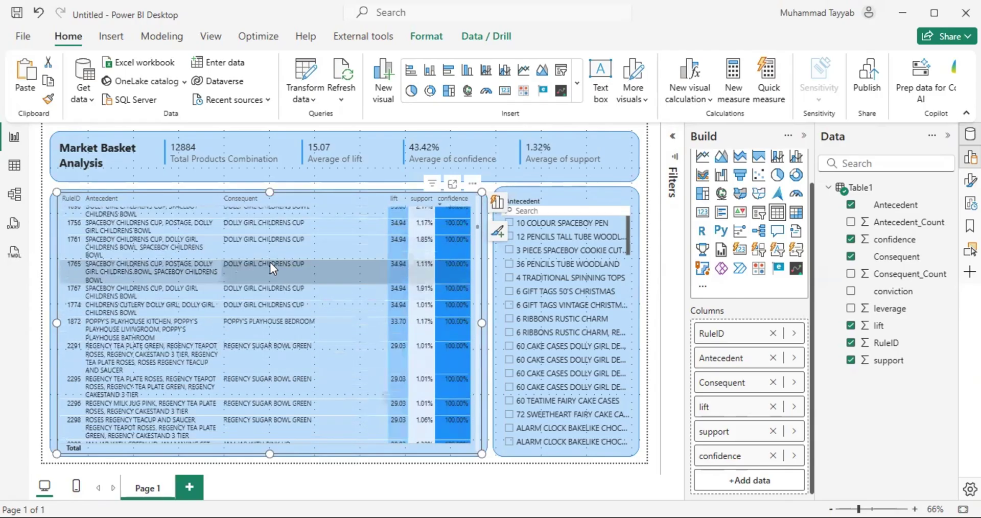
mouse_move(474, 225)
left_mouse_down()
mouse_move(478, 442)
mouse_move(480, 216)
mouse_move(452, 201)
mouse_move(465, 216)
left_mouse_up()
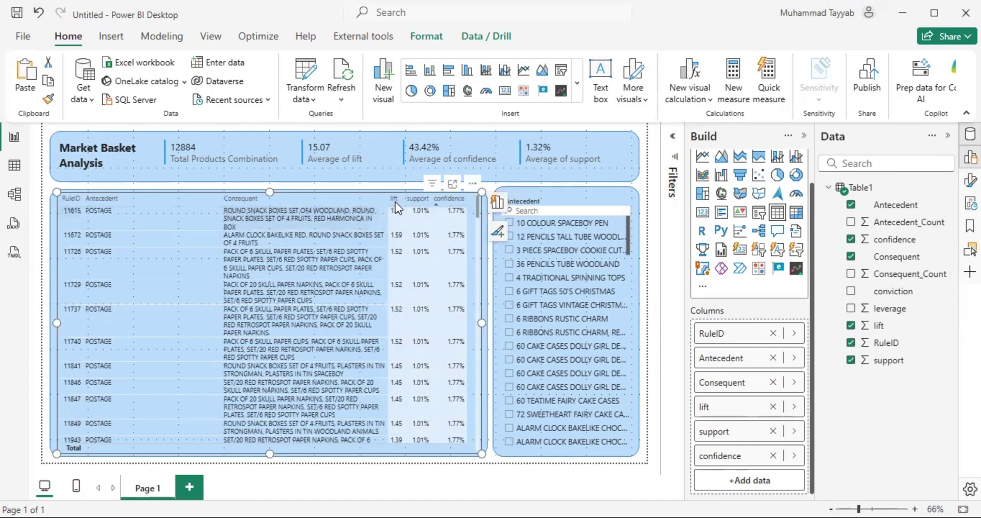
Sort the rules table by lift in descending order and look over the strongest rules
left_click(397, 201)
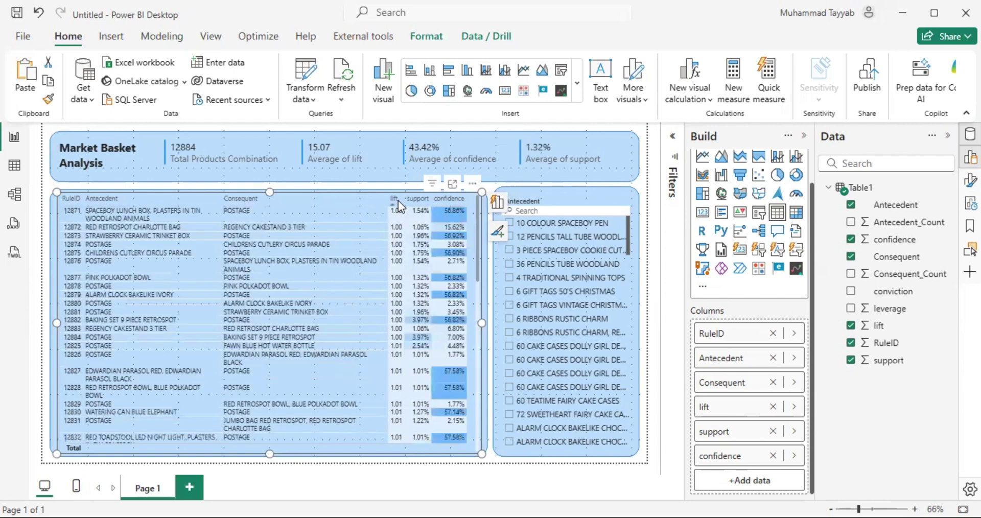
left_click(397, 200)
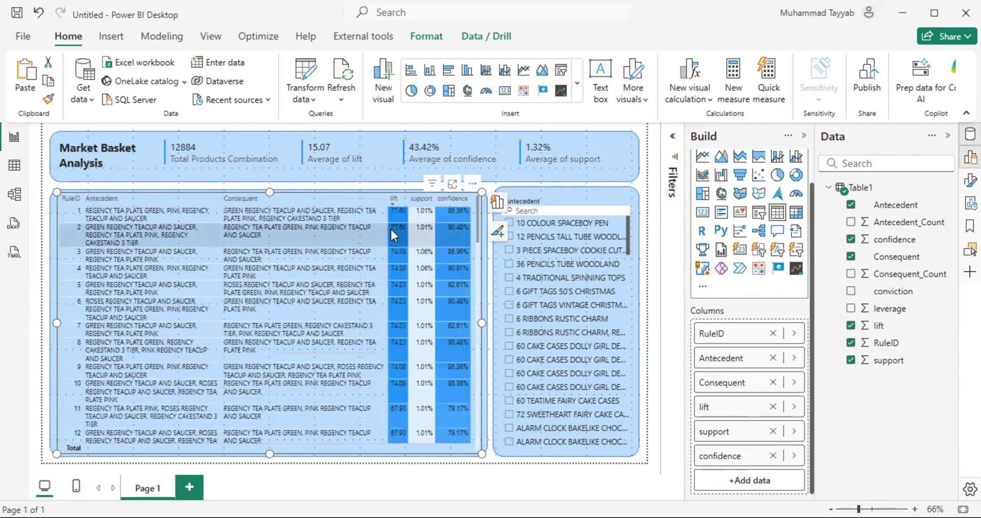
scroll(233, 241, "down", 5)
scroll(230, 242, "up", 5)
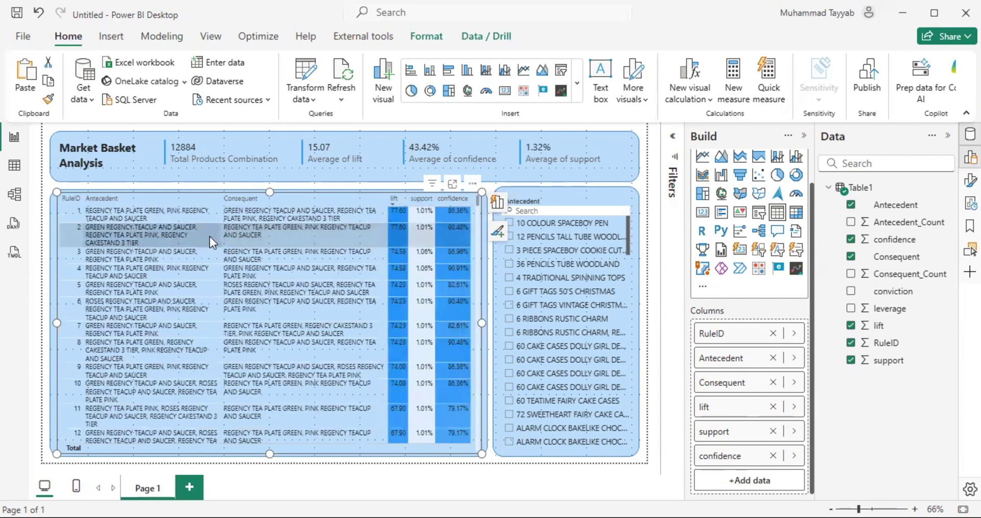
scroll(262, 241, "down", 5)
scroll(338, 246, "up", 5)
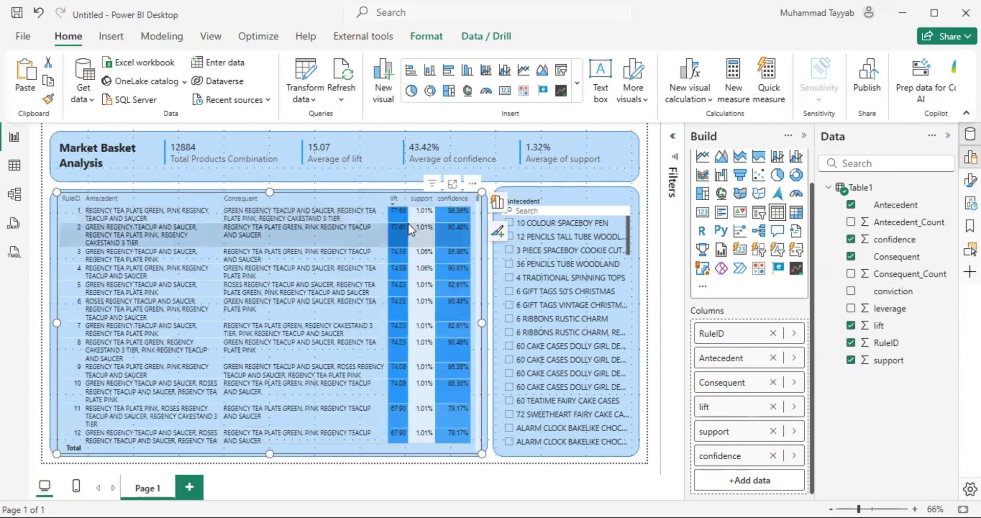
Review the metric explanations on the Defination page of the saved Market Basket report and return to its Analysis page
left_click(51, 332)
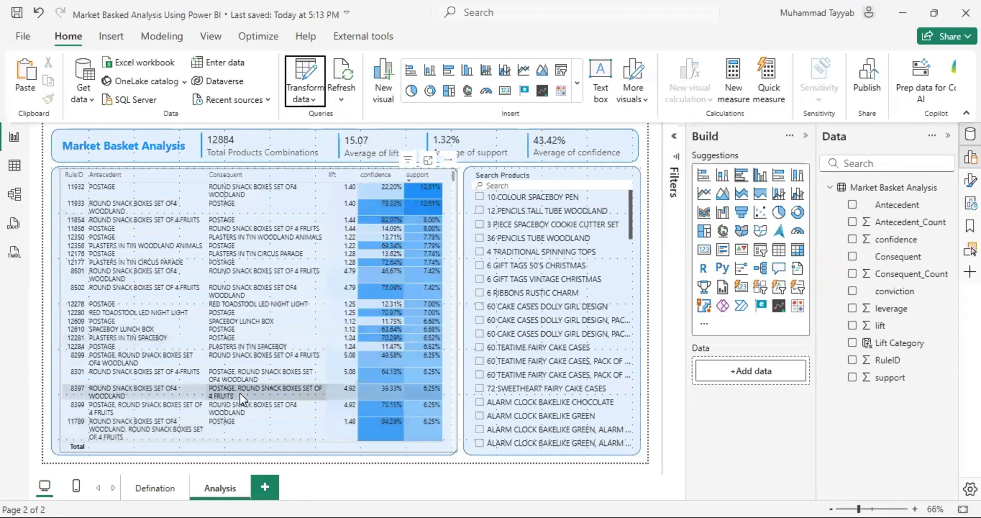
left_click(156, 488)
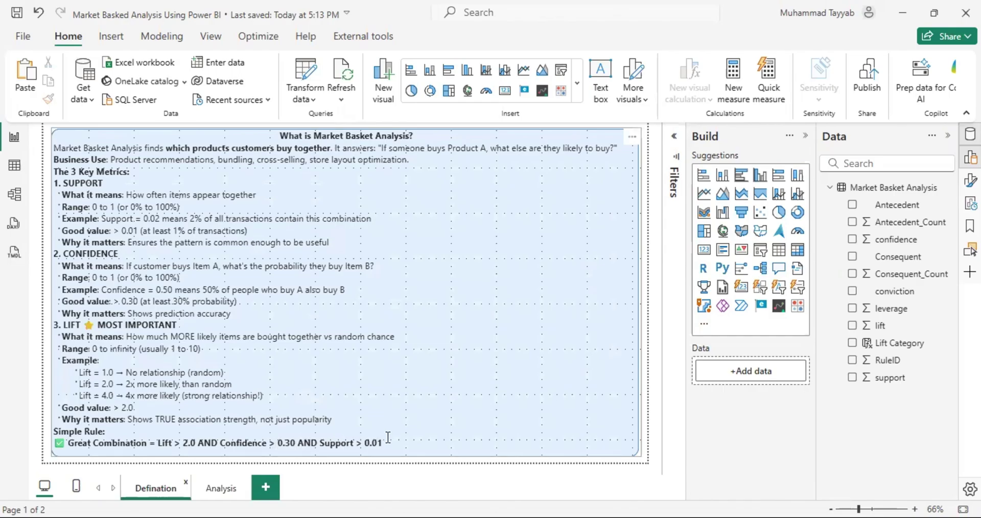
left_click(220, 488)
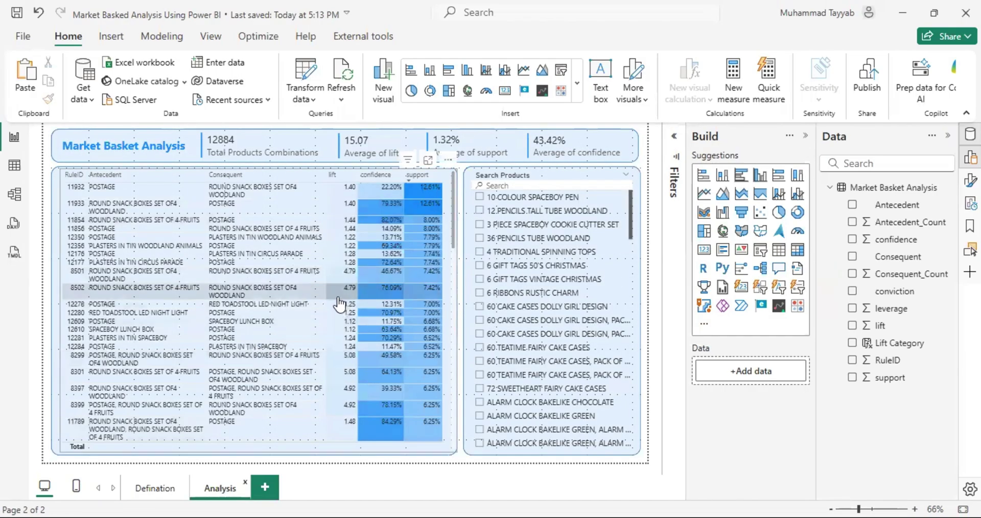